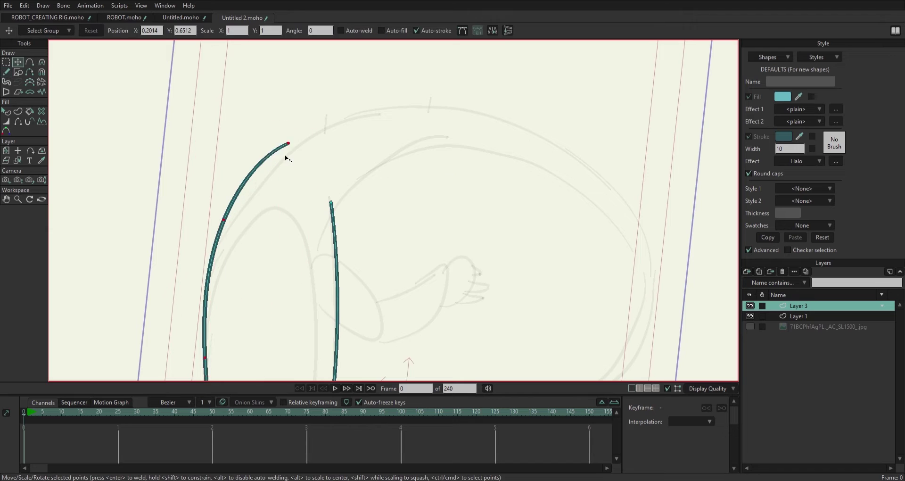
# Draw the lower end of the tail's outer curve freehand over the sketch, undoing and redrawing it until it fits
pyautogui.hotkey('ctrl', 'shift', 'z')
pyautogui.hotkey('ctrl', 'shift', 'z')
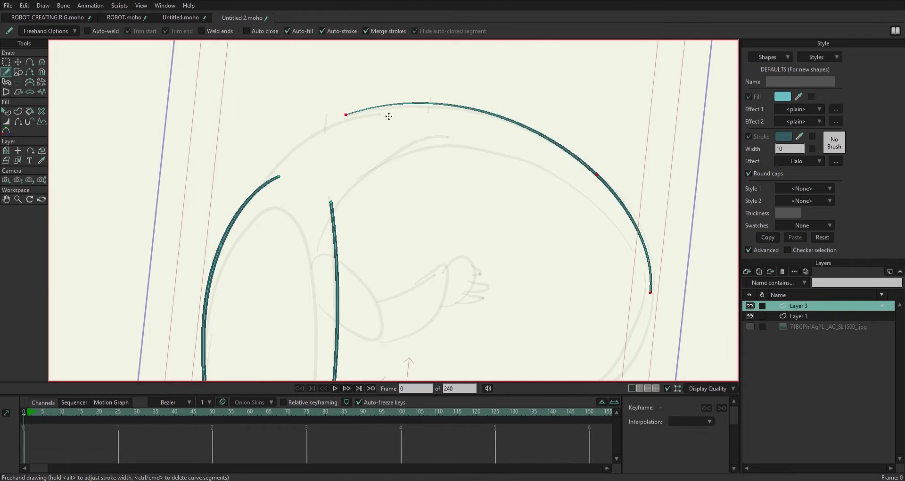
pyautogui.moveTo(660, 289)
pyautogui.mouseDown()
pyautogui.moveTo(575, 185)
pyautogui.moveTo(469, 294)
pyautogui.mouseUp()
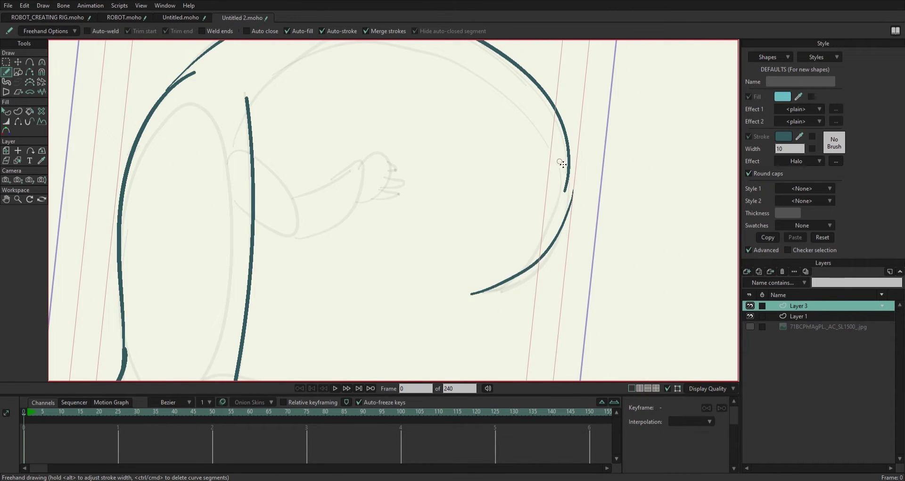
pyautogui.moveTo(556, 158)
pyautogui.mouseDown()
pyautogui.moveTo(571, 188)
pyautogui.moveTo(558, 149)
pyautogui.moveTo(498, 269)
pyautogui.moveTo(470, 294)
pyautogui.mouseUp()
pyautogui.hotkey('ctrl', 'z')
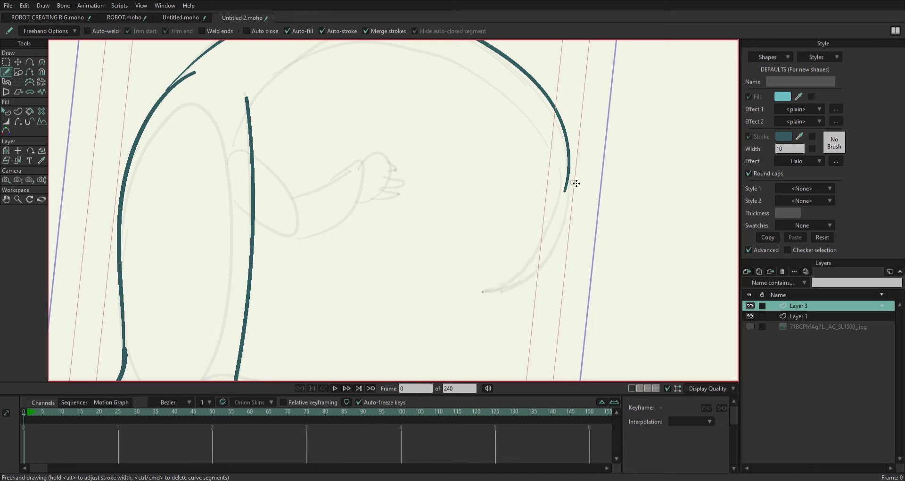
pyautogui.hotkey('ctrl', 'z')
pyautogui.moveTo(569, 186); pyautogui.dragTo(467, 286)
# Draw the tail's inner curve freehand along the sketch and move its end point to meet the outer curve's tip
pyautogui.moveTo(261, 217); pyautogui.dragTo(501, 309)
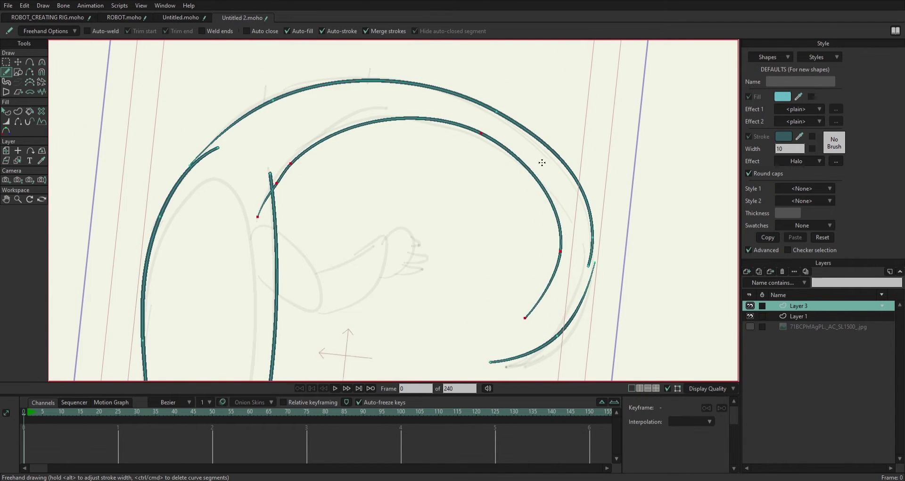
pyautogui.press('g')
pyautogui.press('c')
pyautogui.press('t')
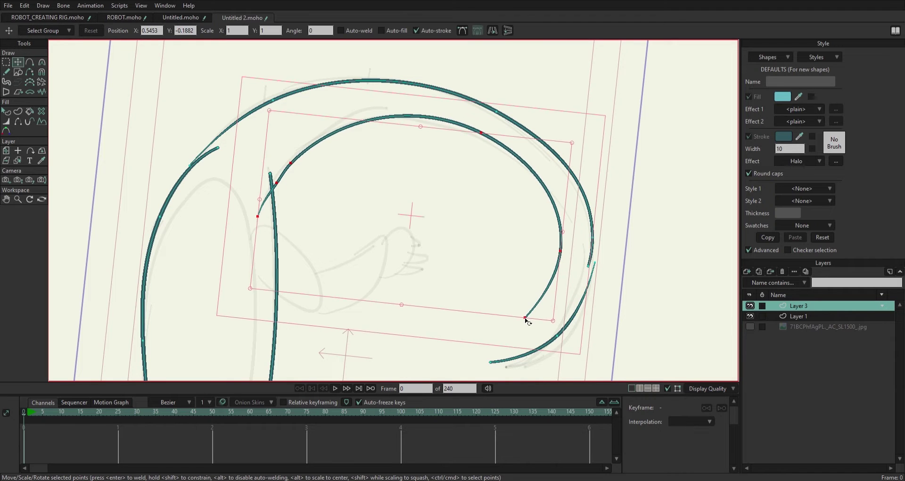
pyautogui.click(519, 327)
pyautogui.moveTo(519, 327); pyautogui.dragTo(499, 354)
# Adjust the position and curvature of the tail's outer curve points and tip so the tail follows the sketch
pyautogui.hotkey('ctrl', 'a')
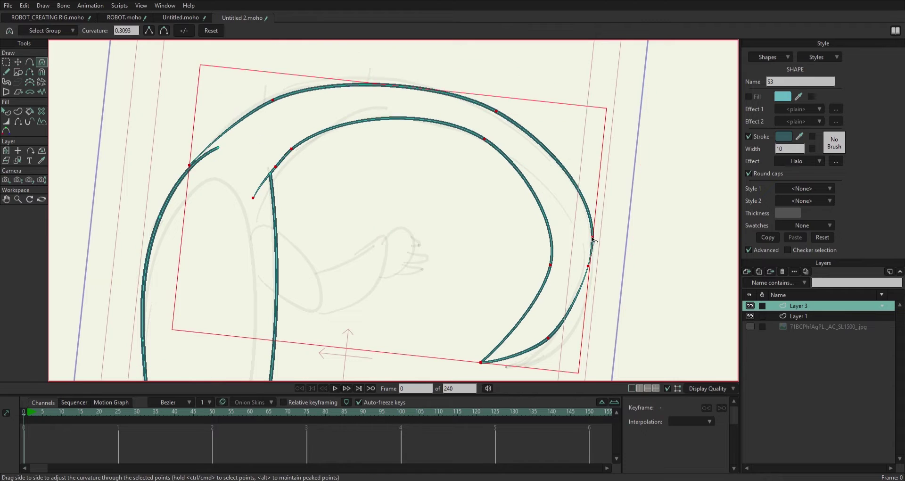
pyautogui.click(618, 200)
pyautogui.click(589, 230)
pyautogui.moveTo(589, 230)
pyautogui.mouseDown()
pyautogui.moveTo(586, 269)
pyautogui.moveTo(546, 344)
pyautogui.mouseUp()
pyautogui.press('c')
pyautogui.moveTo(480, 362); pyautogui.dragTo(505, 364)
pyautogui.moveTo(584, 236); pyautogui.dragTo(584, 249)
pyautogui.scroll(-3, 529, 91)
pyautogui.scroll(3, 552, 277)
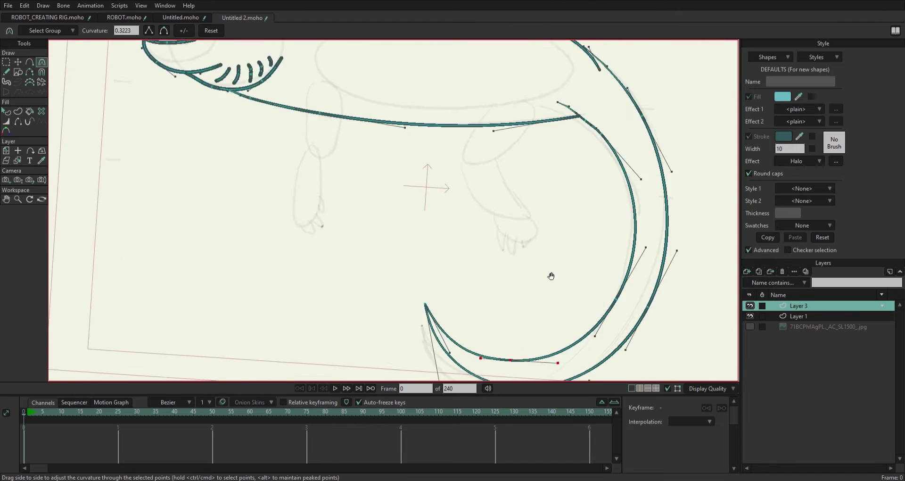
# Taper the line ends of the eye, gill marks and jaw strokes on the head with the Line Width tool
pyautogui.scroll(-4, 514, 218)
pyautogui.scroll(4, 251, 173)
pyautogui.press('w')
pyautogui.scroll(2, 250, 173)
pyautogui.moveTo(196, 189); pyautogui.dragTo(198, 193)
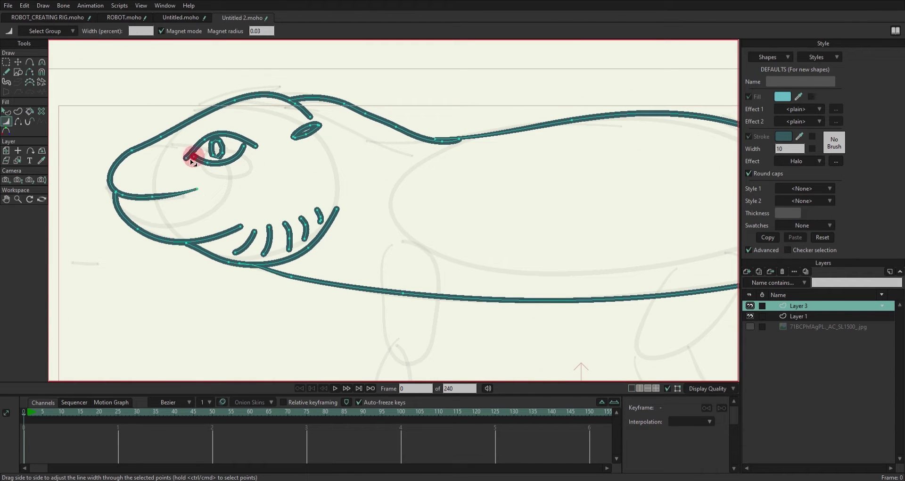
pyautogui.moveTo(244, 152)
pyautogui.mouseDown()
pyautogui.moveTo(192, 151)
pyautogui.moveTo(218, 158)
pyautogui.mouseUp()
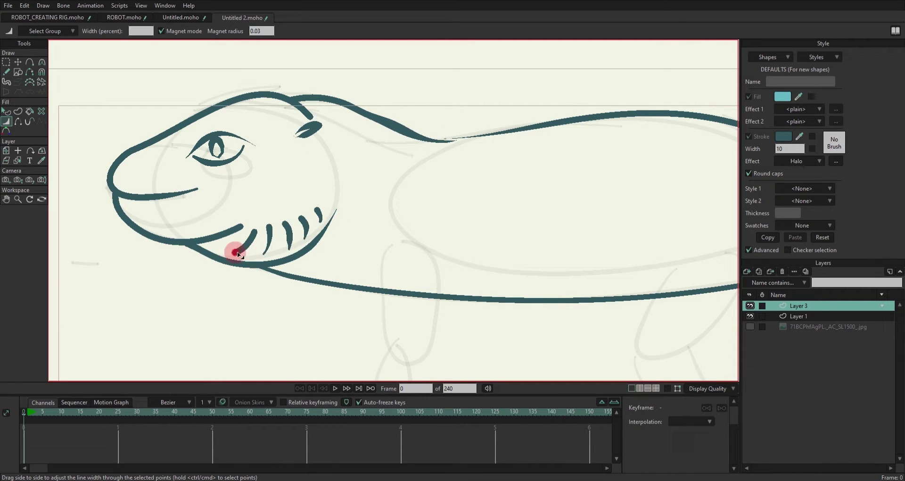
pyautogui.moveTo(238, 254); pyautogui.dragTo(244, 230)
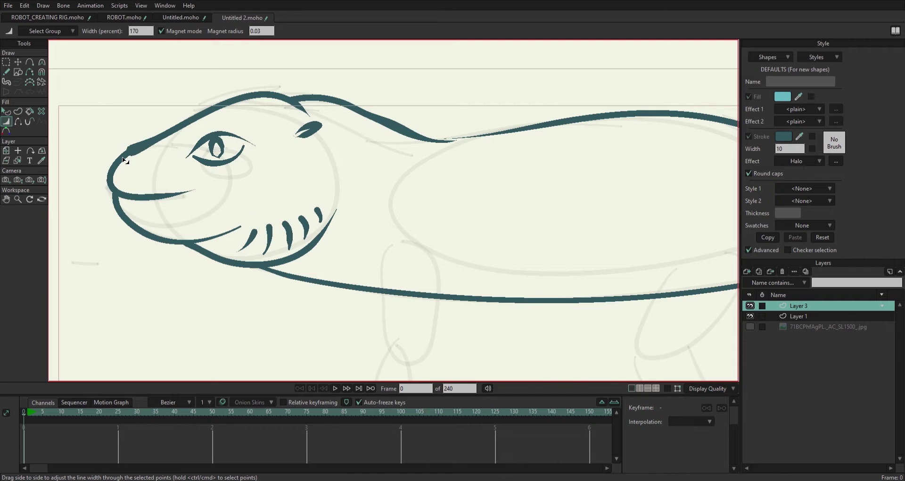
# Thin the rear end of the belly line, the start of the inner tail curve and the end of the back line
pyautogui.scroll(-3, 602, 236)
pyautogui.scroll(5, 522, 178)
pyautogui.moveTo(521, 178)
pyautogui.mouseDown()
pyautogui.moveTo(535, 179)
pyautogui.moveTo(528, 182)
pyautogui.mouseUp()
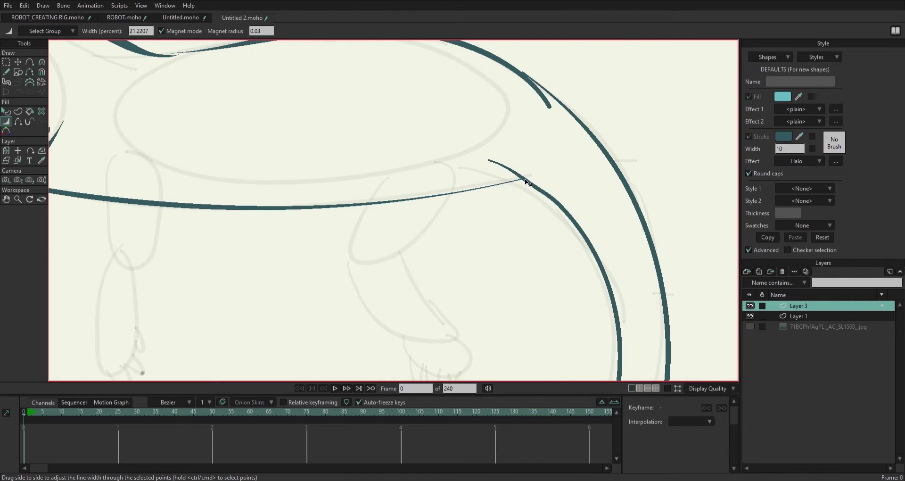
pyautogui.click(487, 160)
pyautogui.click(547, 103)
# Join the end point of the back line to the tail's outer curve
pyautogui.press('g')
pyautogui.moveTo(590, 147); pyautogui.dragTo(117, 40)
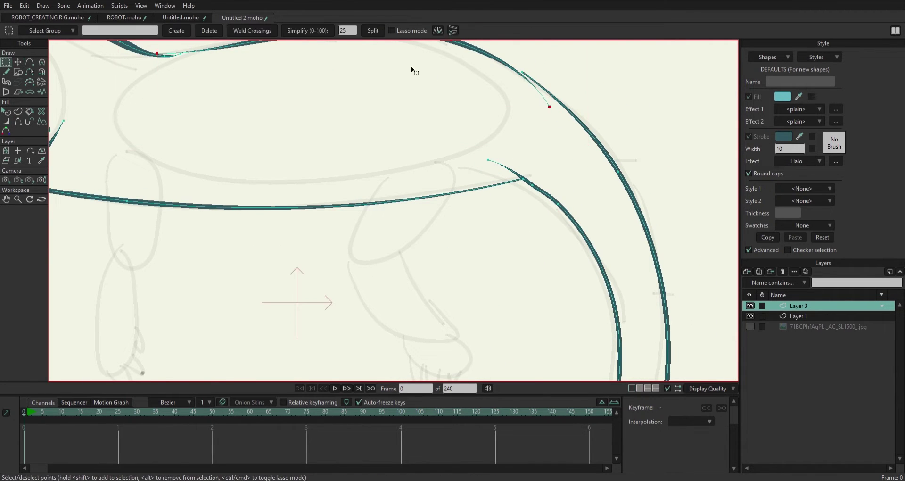
pyautogui.press('t')
pyautogui.moveTo(550, 106); pyautogui.dragTo(552, 103)
pyautogui.press('g')
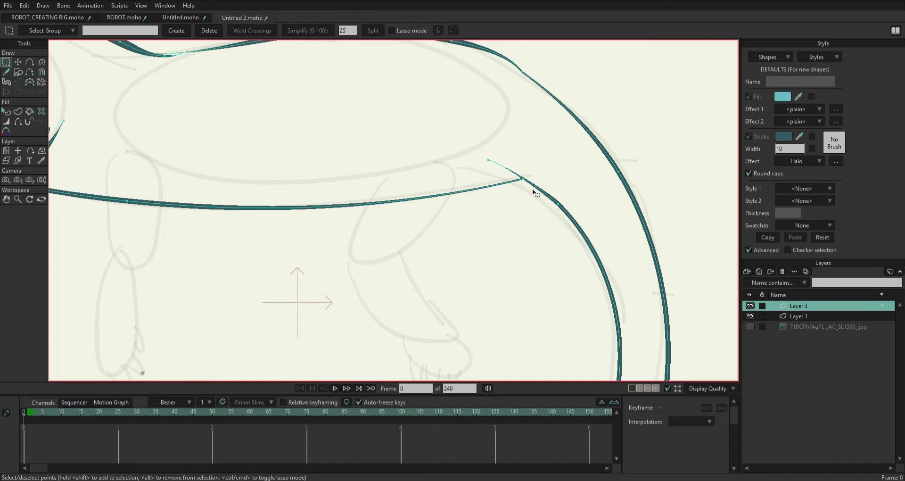
# Even out the line width at the junction between the back and the tail's outer curve
pyautogui.scroll(3, 584, 172)
pyautogui.scroll(-3, 610, 226)
pyautogui.scroll(3, 610, 227)
pyautogui.press('t')
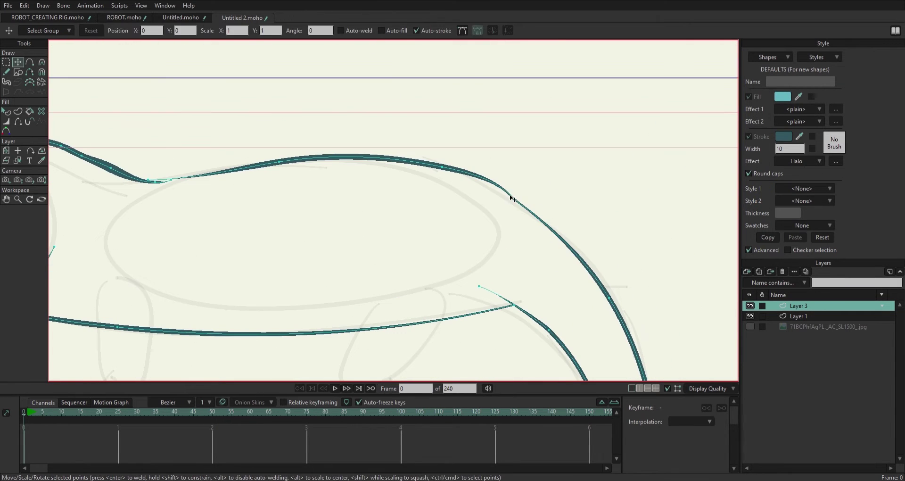
pyautogui.press('g')
pyautogui.press('t')
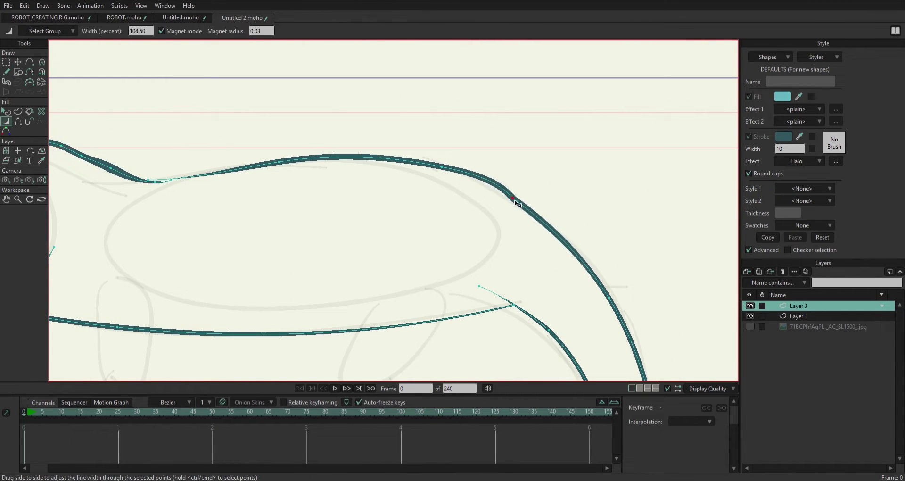
# Smooth the curvature of the points around the back-to-tail junction and where the belly line meets the inner tail curve
pyautogui.press('c')
pyautogui.keyDown('ctrl'); pyautogui.click(491, 183); pyautogui.keyUp('ctrl')
pyautogui.keyDown('ctrl'); pyautogui.click(543, 218); pyautogui.keyUp('ctrl')
pyautogui.scroll(-3, 560, 315)
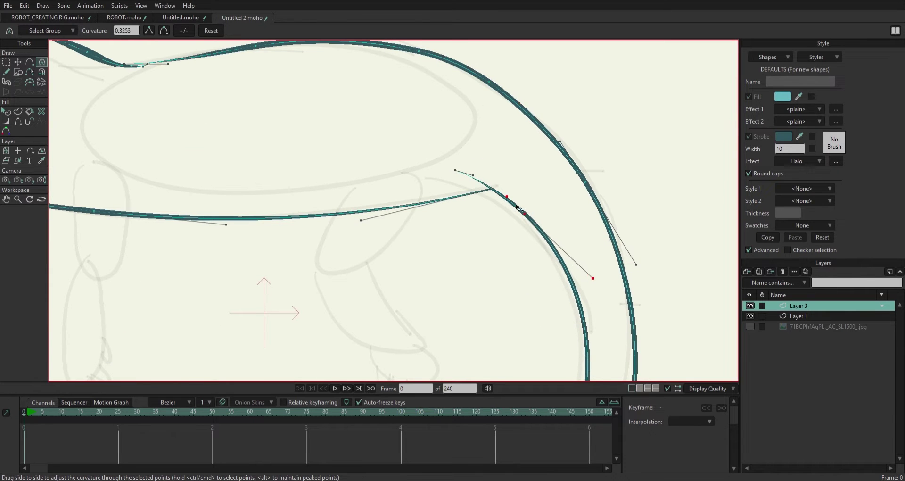
pyautogui.click(485, 182)
pyautogui.scroll(2, 519, 150)
pyautogui.hscroll(-5, 518, 149)
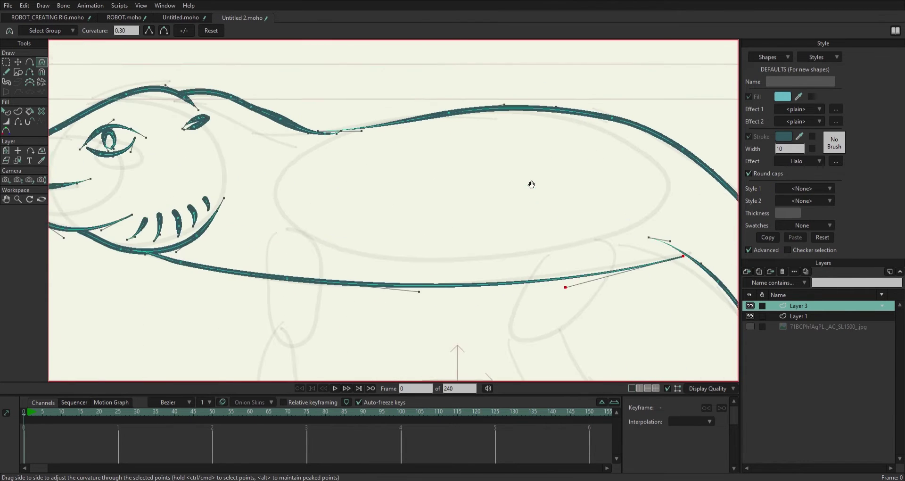
# Join the neck line to the back line behind the head and even out the line width across the junction
pyautogui.press('t')
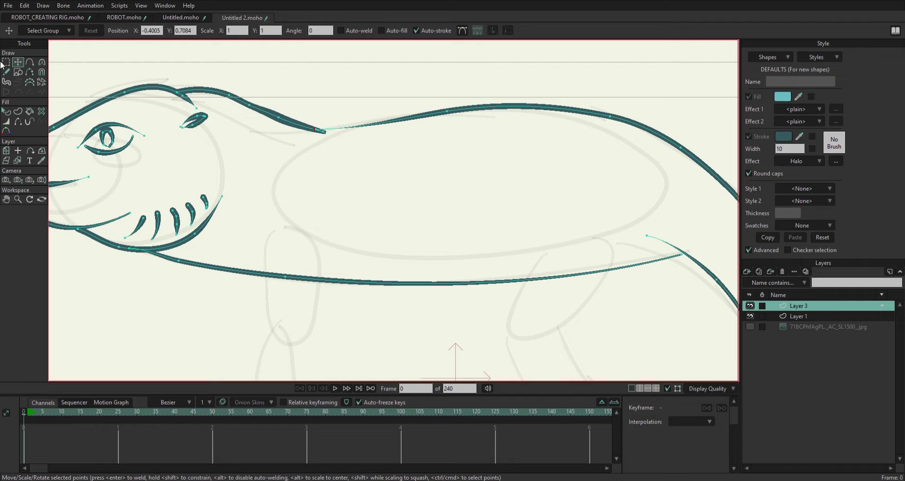
pyautogui.click(5, 62)
pyautogui.click(18, 62)
pyautogui.moveTo(281, 117)
pyautogui.mouseDown()
pyautogui.moveTo(319, 128)
pyautogui.moveTo(302, 137)
pyautogui.moveTo(430, 118)
pyautogui.mouseUp()
pyautogui.press('w')
pyautogui.hotkey('ctrl', 'z')
pyautogui.hotkey('ctrl', 'z')
pyautogui.press('t')
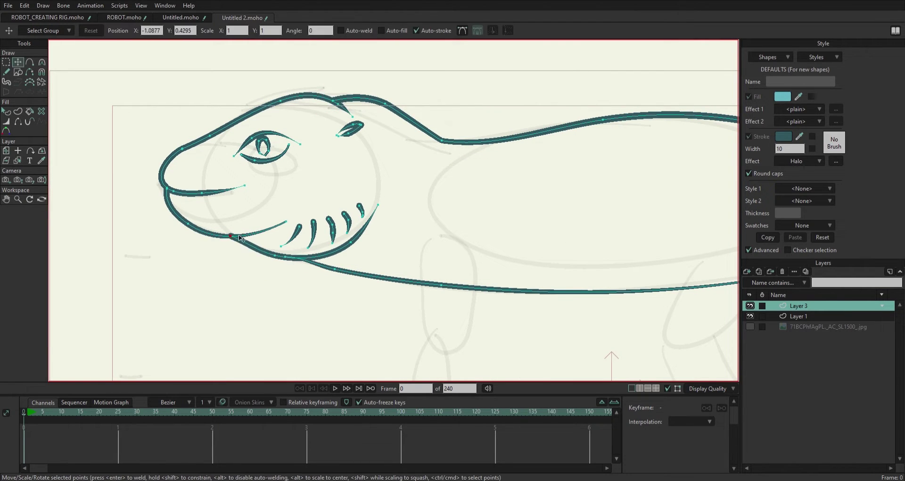
pyautogui.click(195, 194)
# Try moving the belly line's rear end point across the inner tail curve at frame 1
pyautogui.scroll(-2, 185, 152)
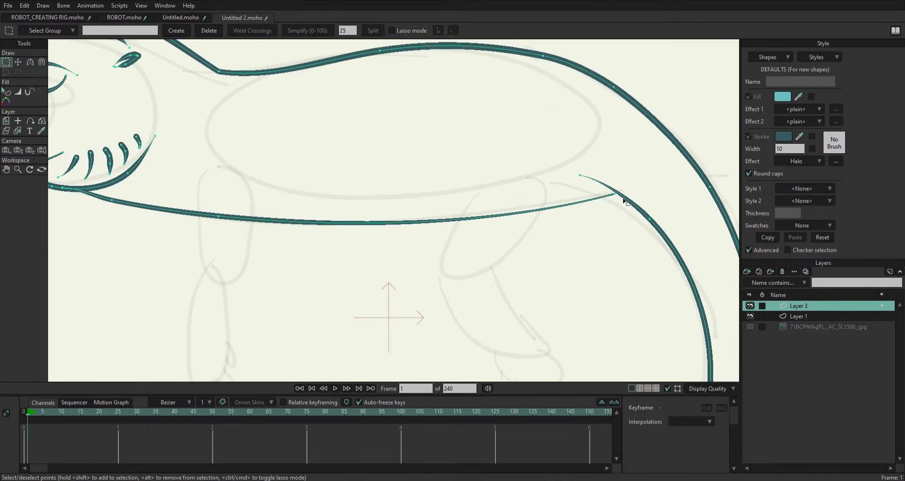
pyautogui.scroll(3, 143, 119)
pyautogui.click(408, 204)
pyautogui.moveTo(408, 205); pyautogui.dragTo(433, 197)
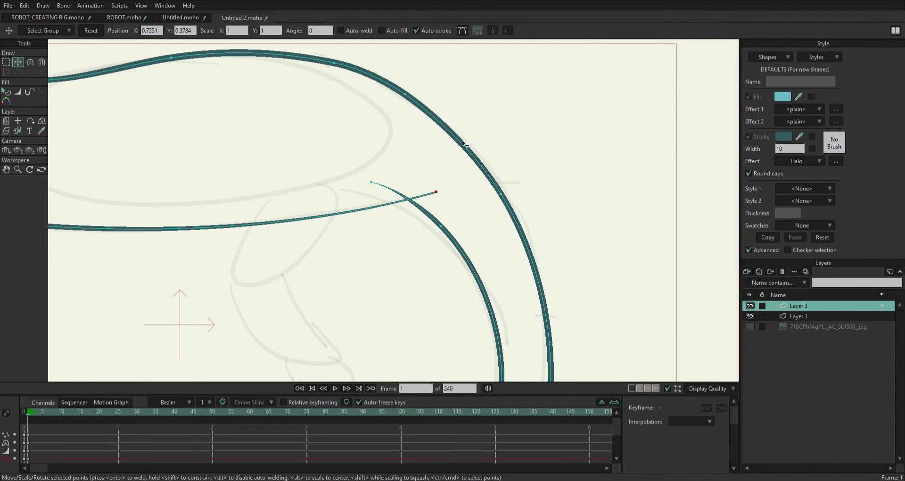
pyautogui.click(30, 62)
pyautogui.click(6, 62)
pyautogui.moveTo(321, 52); pyautogui.dragTo(417, 105)
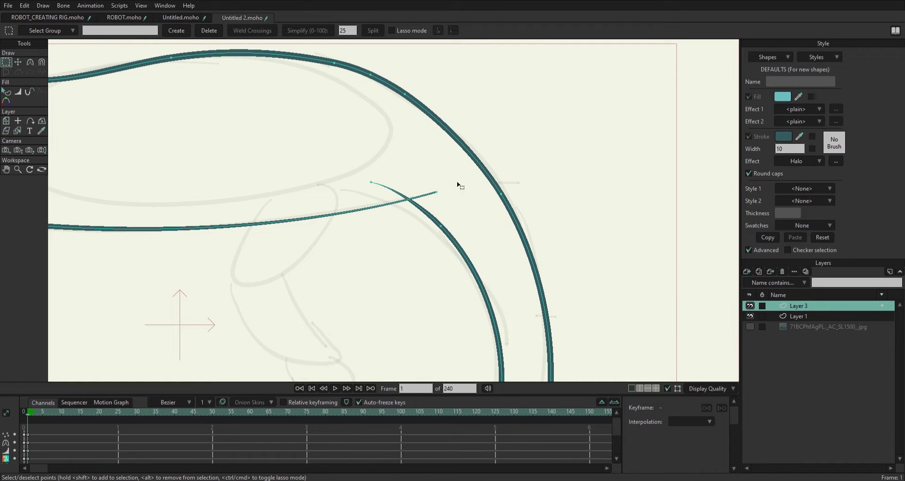
# Select the body outline's points at frame 1 to check how the belly, back and tail lines are connected
pyautogui.press('t')
pyautogui.scroll(2, 385, 153)
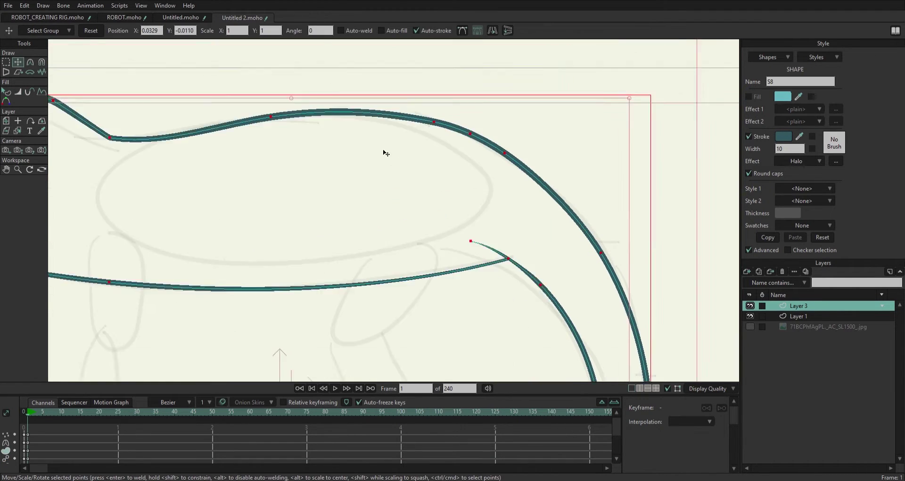
pyautogui.press('g')
pyautogui.click(275, 212)
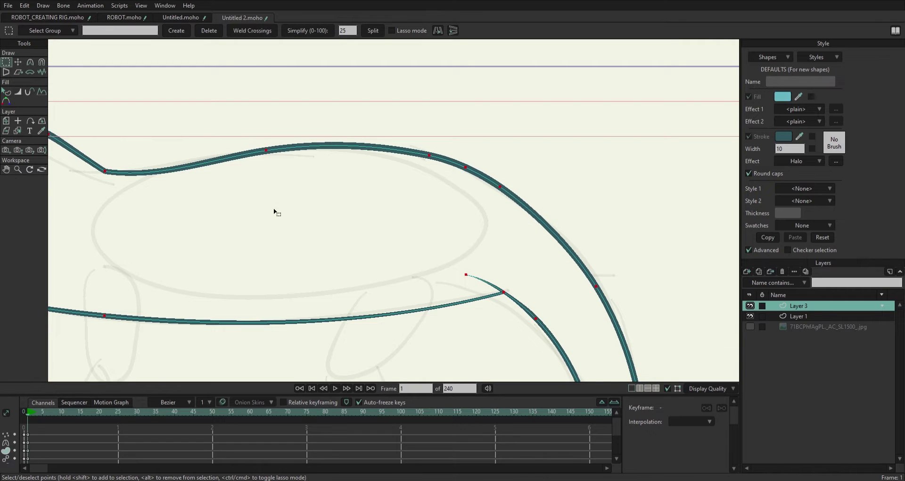
pyautogui.press('t')
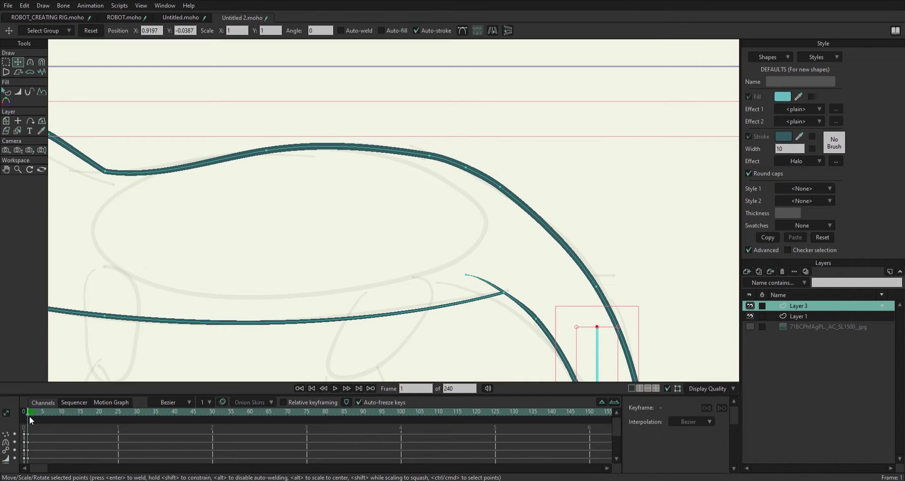
# Clear the test keyframes at frame 1 and return the timeline to frame 0
pyautogui.click(24, 416)
pyautogui.click(32, 415)
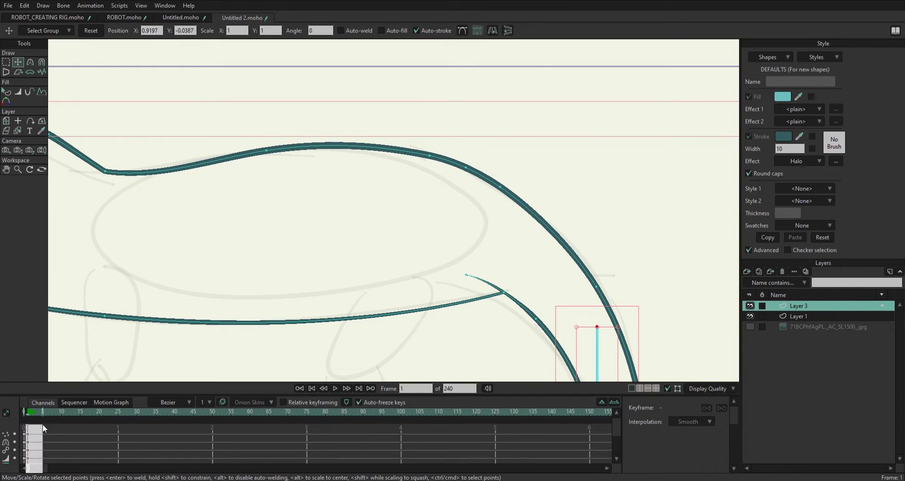
pyautogui.click(33, 413)
pyautogui.hotkey('ctrl', 'a')
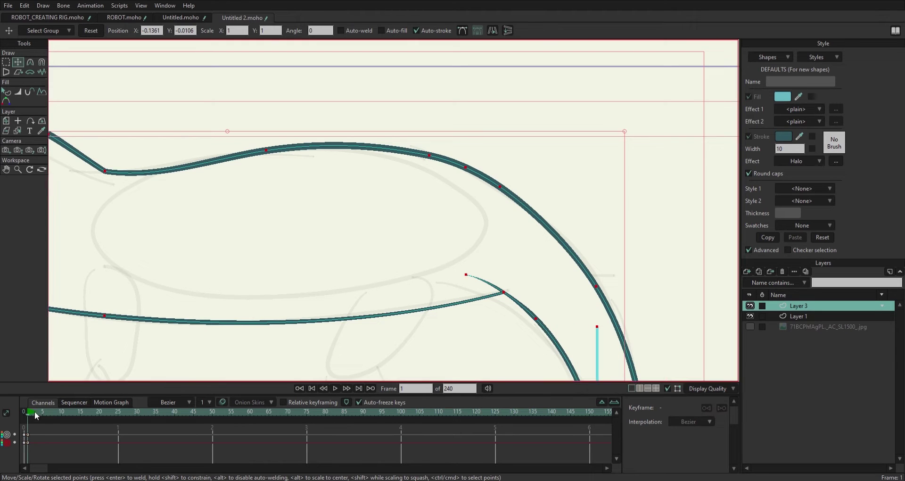
pyautogui.click(24, 412)
# Draw the curve joining the two sides of the hind leg freehand on Layer 4
pyautogui.press('c')
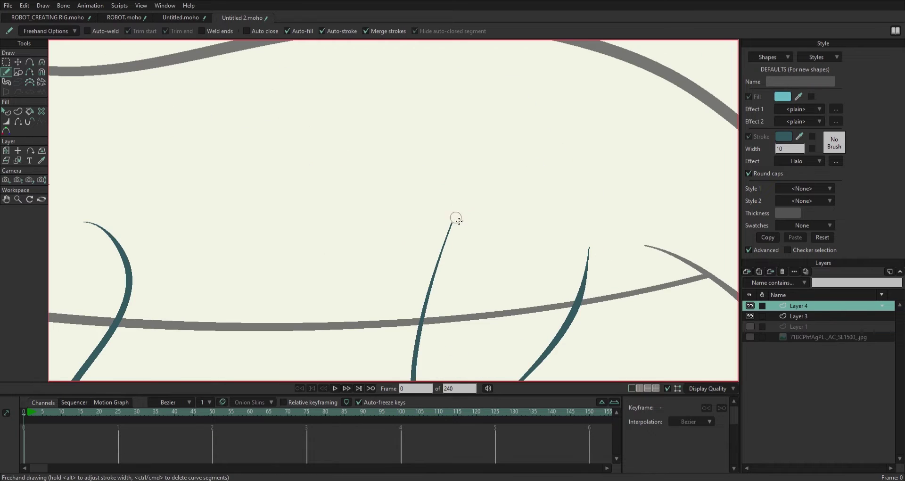
pyautogui.moveTo(458, 216); pyautogui.dragTo(583, 246)
pyautogui.click(18, 61)
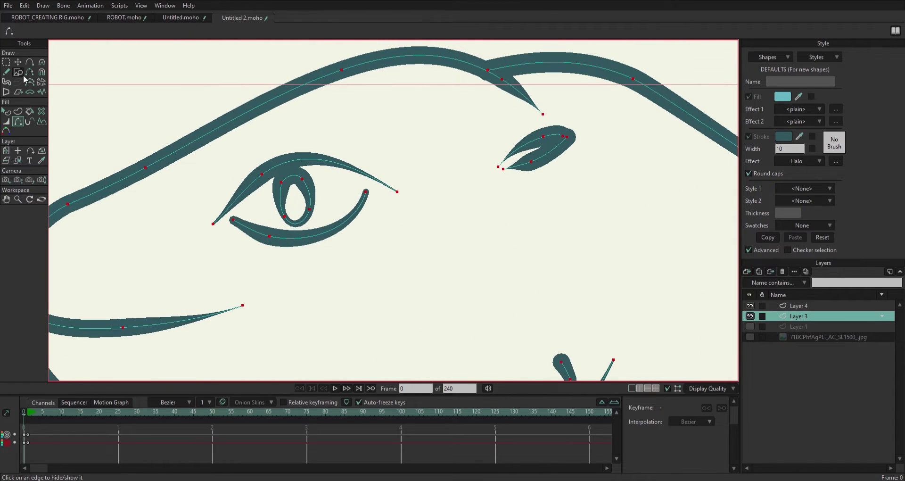
# Draw a brow curve above the eye, a crease below it and a small mark at its front corner on Layer 3
pyautogui.press('f')
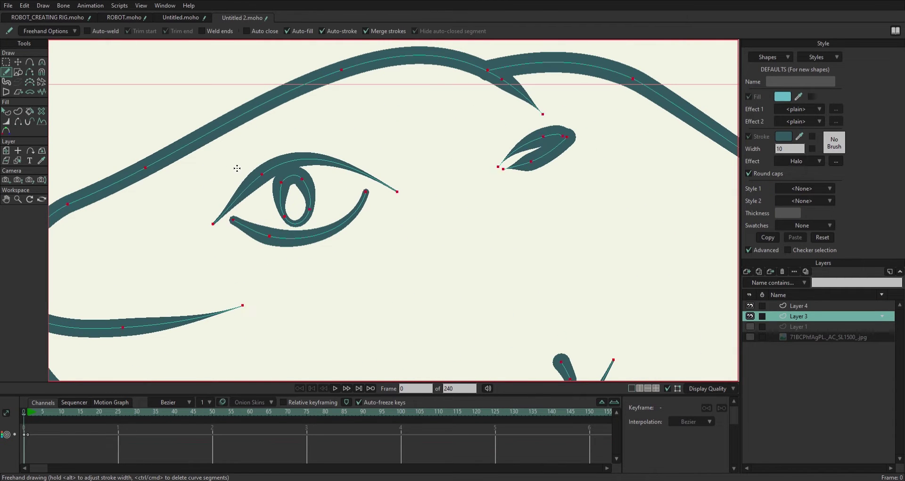
pyautogui.moveTo(194, 178); pyautogui.dragTo(490, 157)
pyautogui.hotkey('ctrl', 'z')
pyautogui.moveTo(410, 139); pyautogui.dragTo(201, 177)
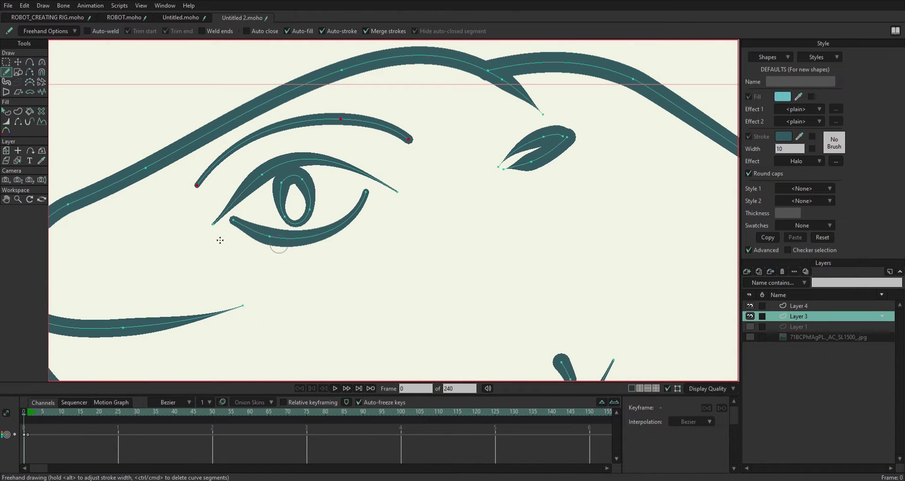
pyautogui.moveTo(405, 235); pyautogui.dragTo(212, 235)
pyautogui.moveTo(196, 218); pyautogui.dragTo(208, 221)
# Taper the line widths of the new brow, lower crease and corner mark around the eye, and the lower eyelid's end
pyautogui.press('w')
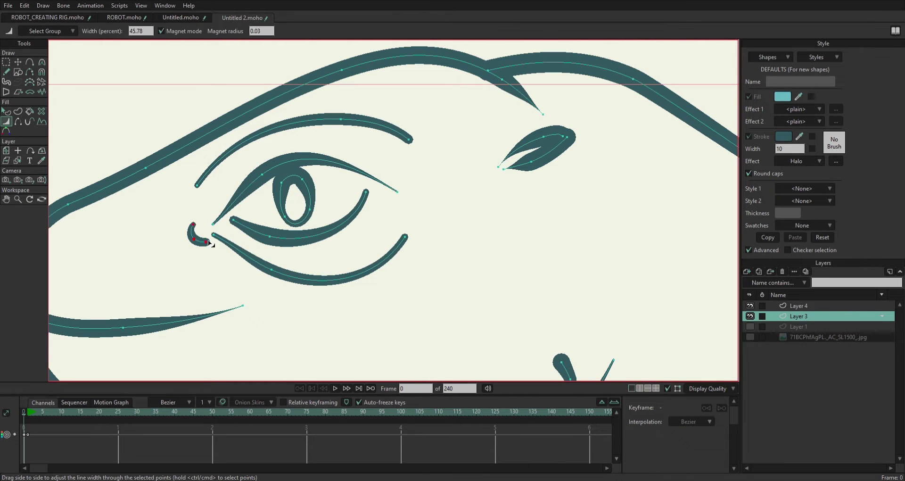
pyautogui.click(71, 203)
pyautogui.moveTo(404, 235); pyautogui.dragTo(374, 198)
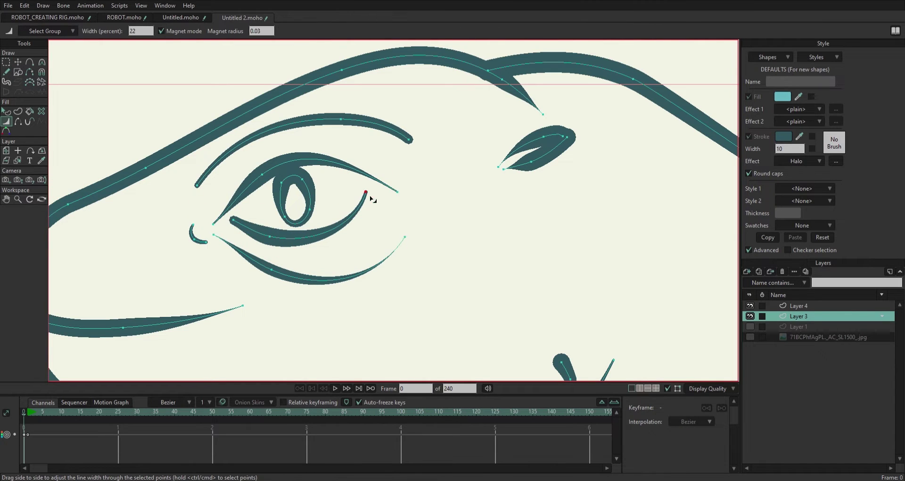
pyautogui.moveTo(197, 185); pyautogui.dragTo(204, 188)
pyautogui.moveTo(407, 138); pyautogui.dragTo(343, 122)
# Reshape the ear into a more open outline and thin the line at its rear corner
pyautogui.press('t')
pyautogui.click(5, 62)
pyautogui.moveTo(568, 138)
pyautogui.mouseDown()
pyautogui.moveTo(490, 212)
pyautogui.moveTo(520, 202)
pyautogui.moveTo(464, 212)
pyautogui.mouseUp()
pyautogui.press('w')
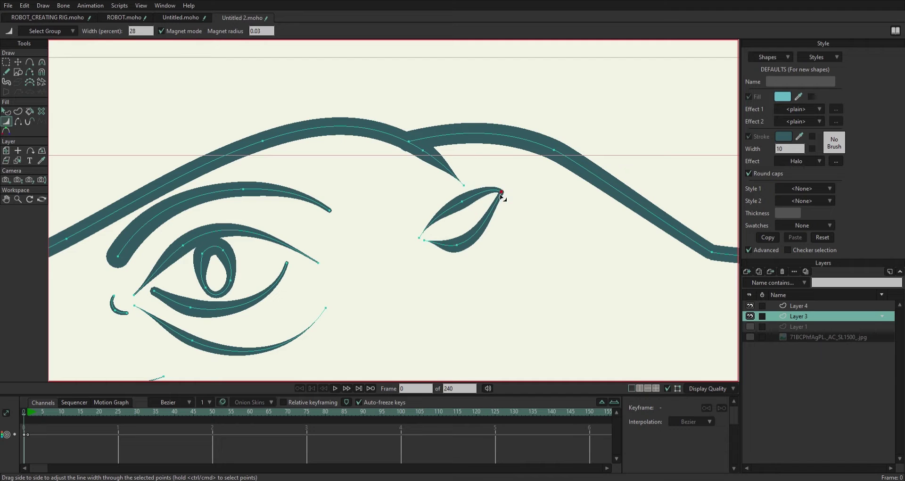
pyautogui.scroll(-3, 503, 197)
pyautogui.hscroll(-3, 556, 228)
pyautogui.click(334, 327)
pyautogui.press('g')
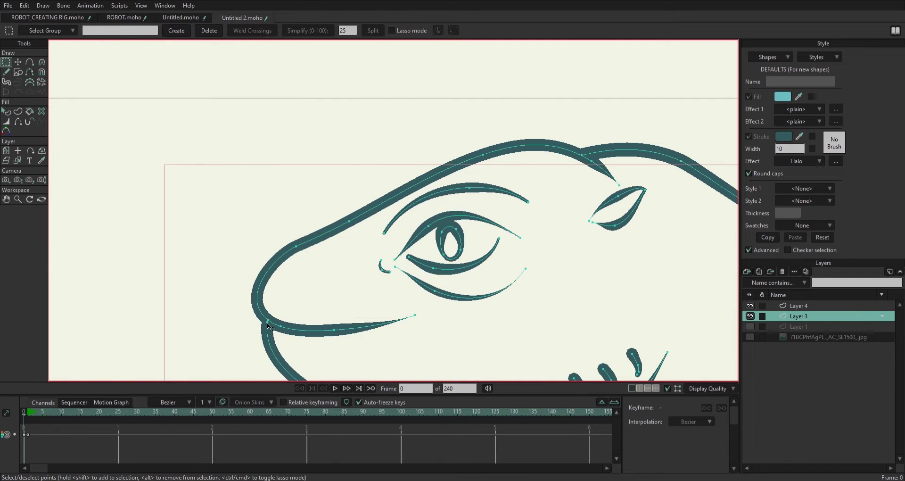
pyautogui.press('t')
pyautogui.scroll(-5, 387, 219)
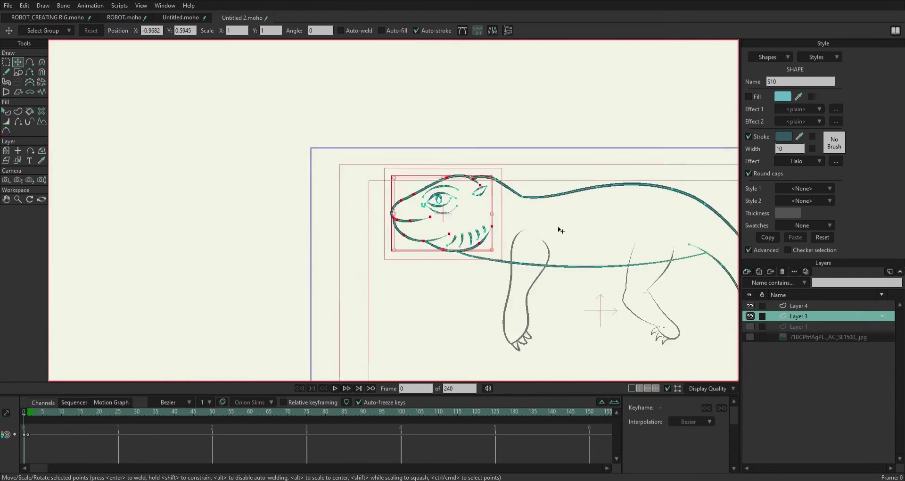
# Duplicate Layer 4, name the copy rt and place it below Layer 3
pyautogui.click(825, 307)
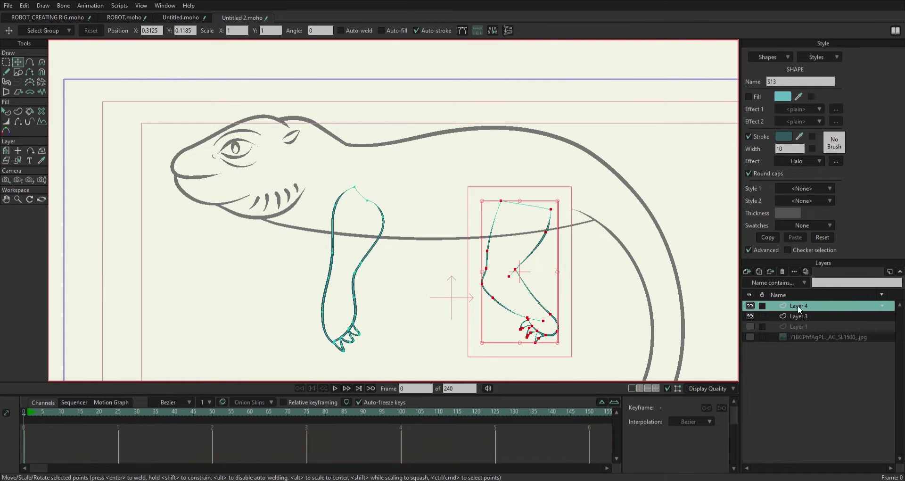
pyautogui.hotkey('ctrl', 'd')
pyautogui.hotkey('ctrl', 'r')
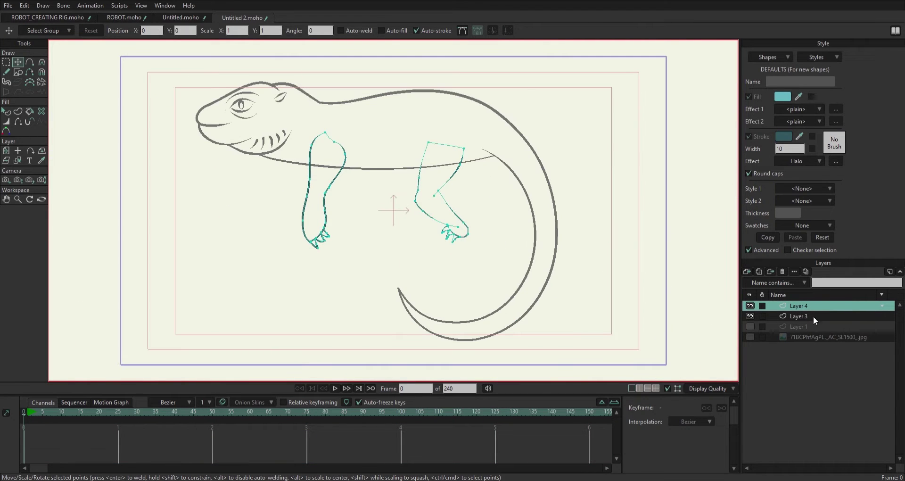
pyautogui.hotkey('ctrl', 'shift', 'n')
pyautogui.moveTo(800, 307); pyautogui.dragTo(800, 327)
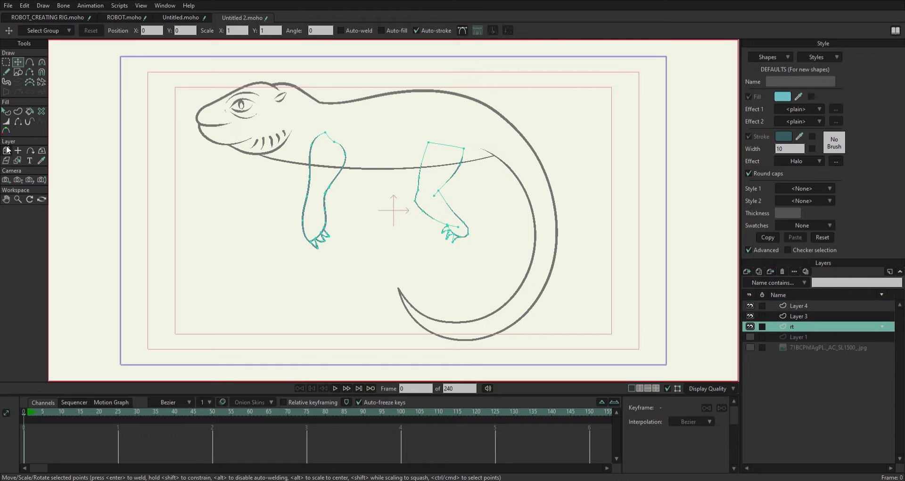
# Shift the copied legs on rt toward the head and reshape the copied hind leg with the Magnet tool into a more upright stance
pyautogui.press('g')
pyautogui.moveTo(401, 231); pyautogui.dragTo(374, 230)
pyautogui.press('x')
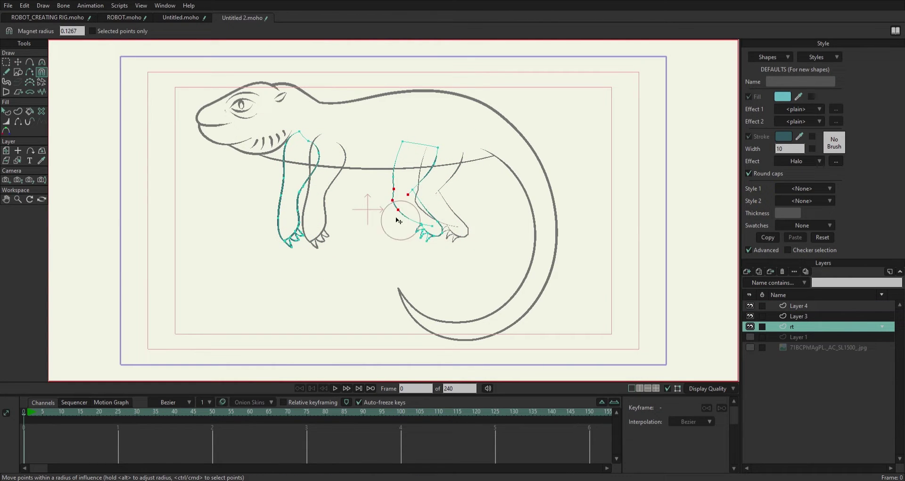
pyautogui.moveTo(448, 232); pyautogui.dragTo(425, 151)
pyautogui.click(311, 221)
pyautogui.press('g')
# Set the fill and stroke to dark green and paint the copied foreleg and hind leg on rt
pyautogui.click(752, 318)
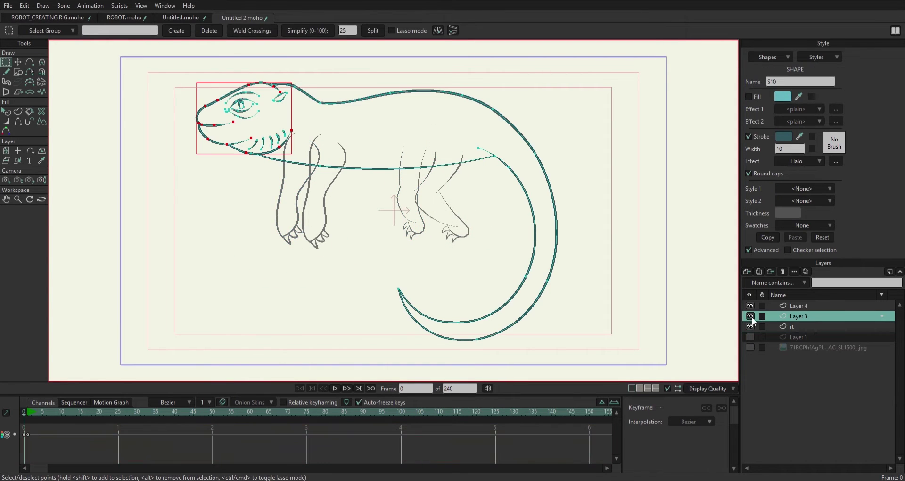
pyautogui.press('i')
pyautogui.click(797, 327)
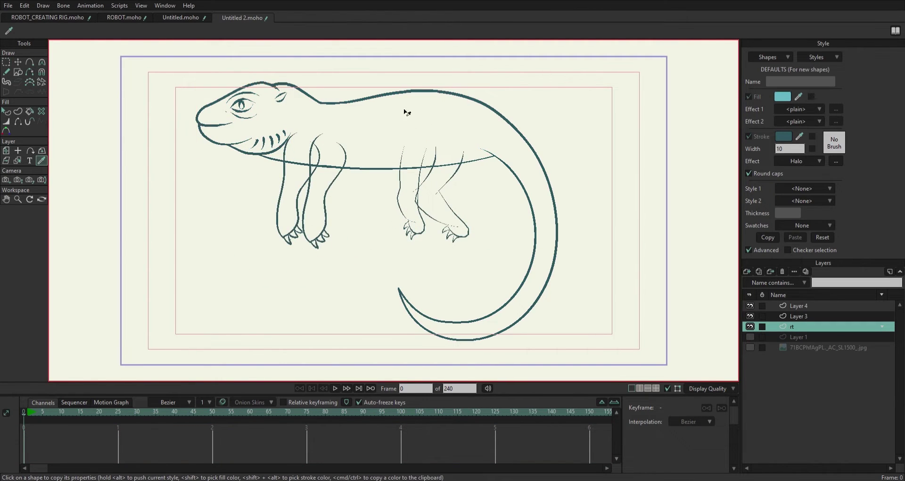
pyautogui.click(29, 111)
pyautogui.scroll(3, 444, 135)
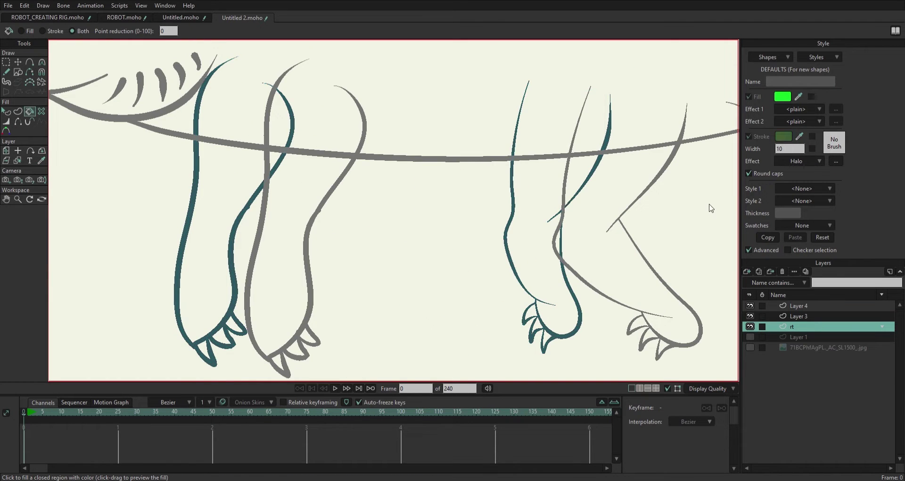
pyautogui.click(788, 145)
pyautogui.click(226, 283)
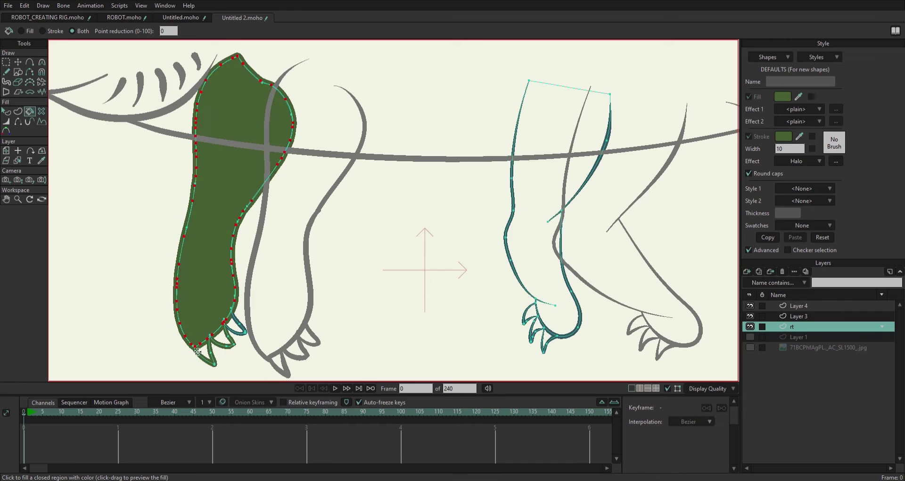
pyautogui.click(568, 189)
# Fill the body on Layer 3 and both near legs on Layer 4 with bright green
pyautogui.scroll(-3, 596, 188)
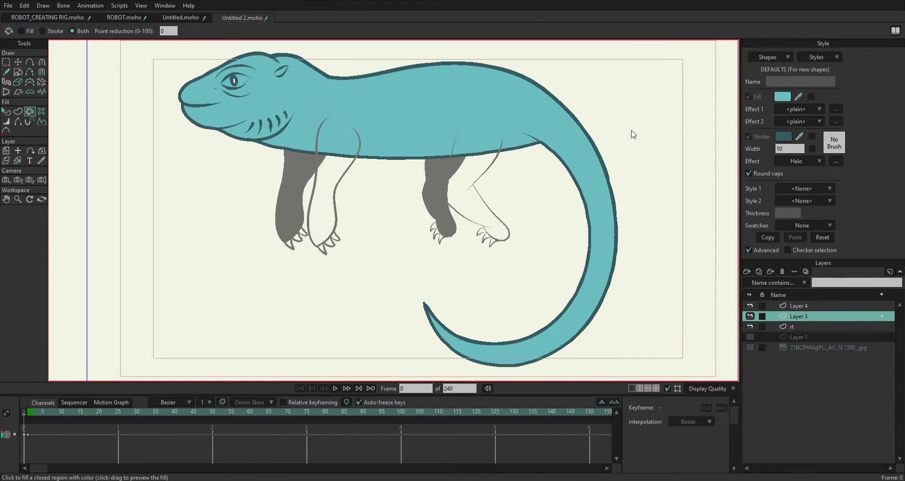
pyautogui.click(596, 178)
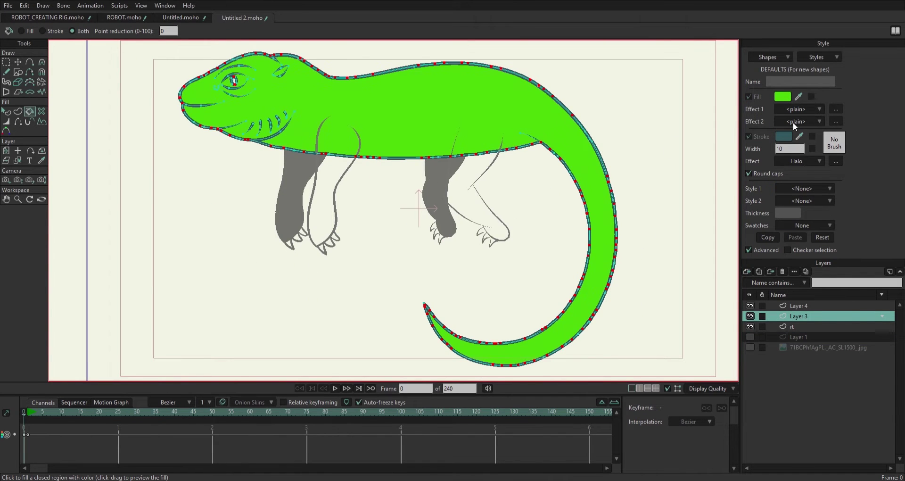
pyautogui.click(819, 305)
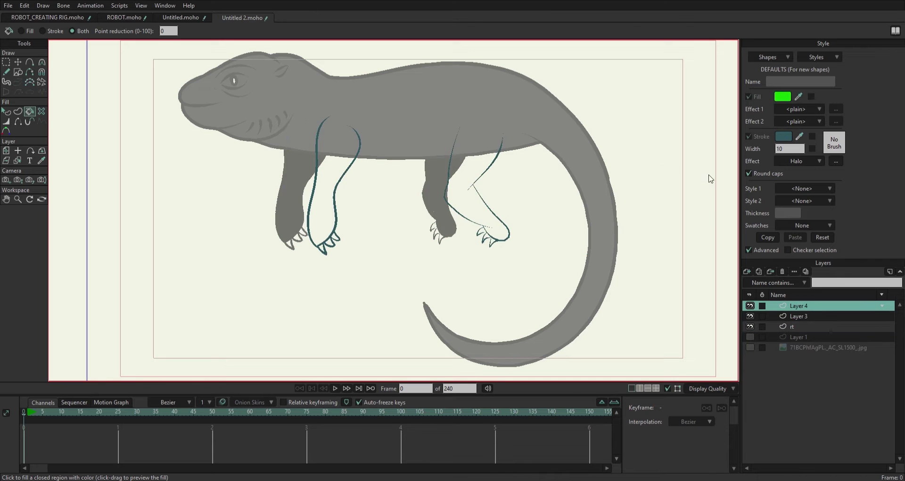
pyautogui.click(465, 203)
pyautogui.click(325, 189)
pyautogui.click(802, 315)
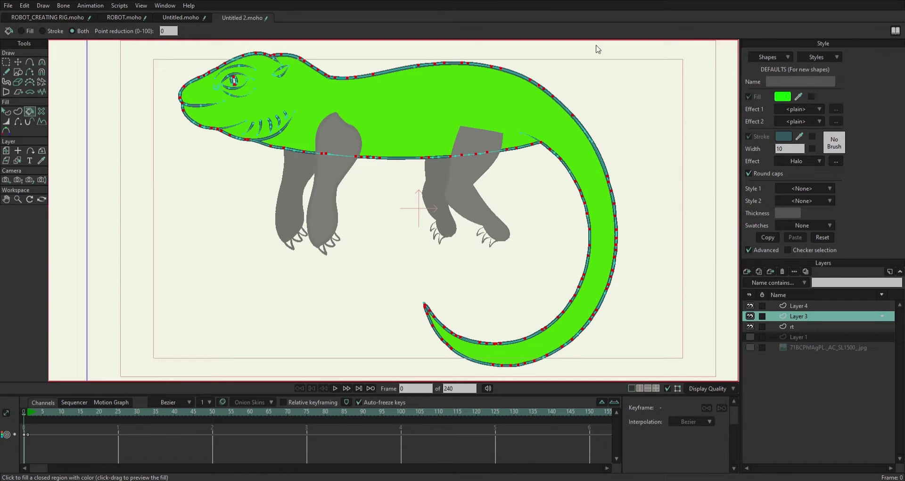
# Round the bases and bend the sides of the white spikes along the belly and tail on Layer 5 with the Curvature tool
pyautogui.click(799, 347)
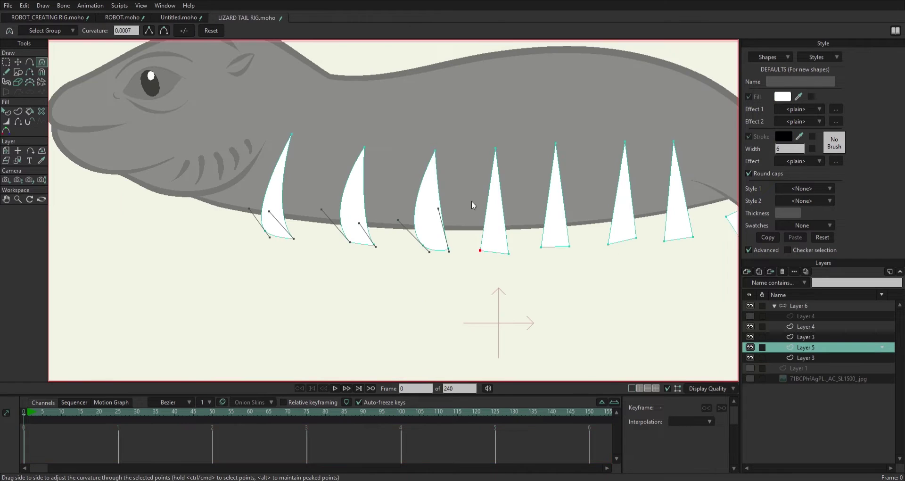
pyautogui.moveTo(481, 247); pyautogui.dragTo(727, 190)
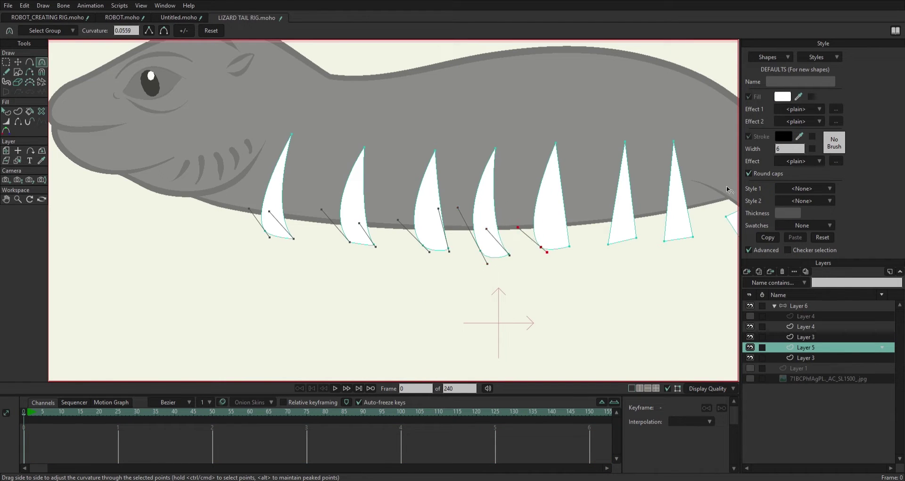
pyautogui.moveTo(585, 235); pyautogui.dragTo(646, 221)
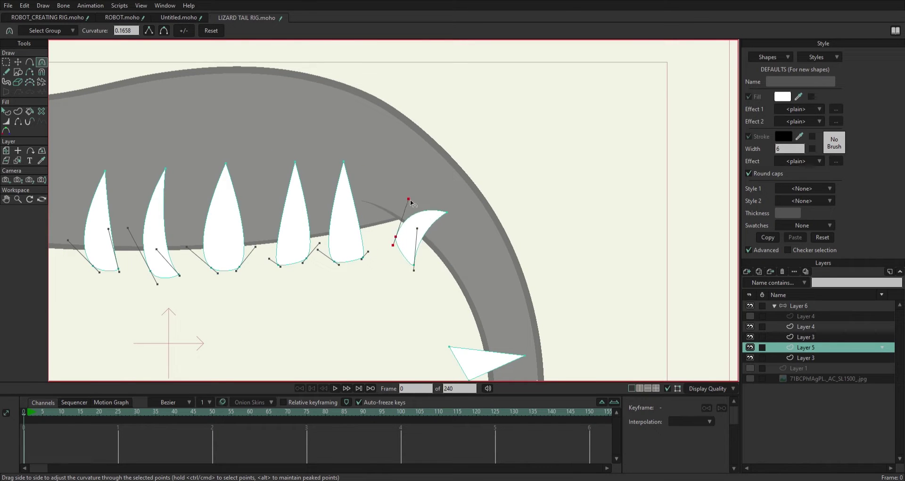
pyautogui.moveTo(410, 203); pyautogui.dragTo(440, 163)
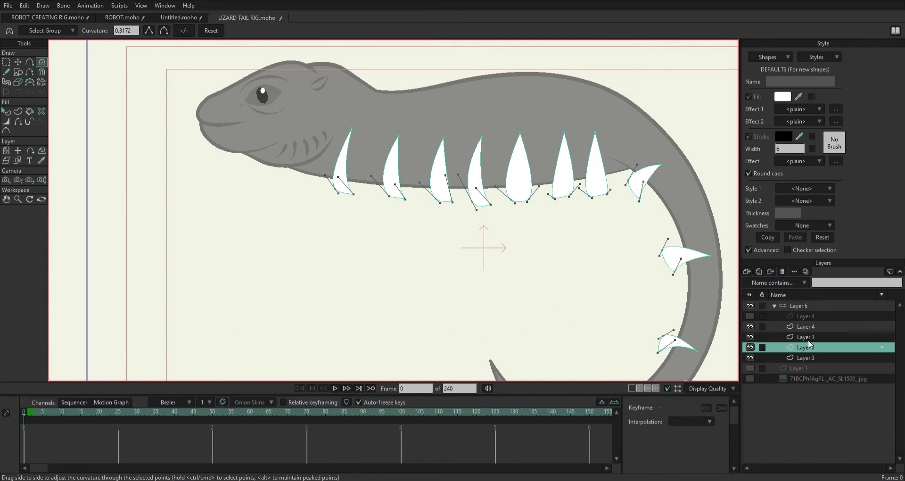
pyautogui.keyDown('ctrl'); pyautogui.click(806, 337); pyautogui.keyUp('ctrl')
pyautogui.hotkey('ctrl', 'g')
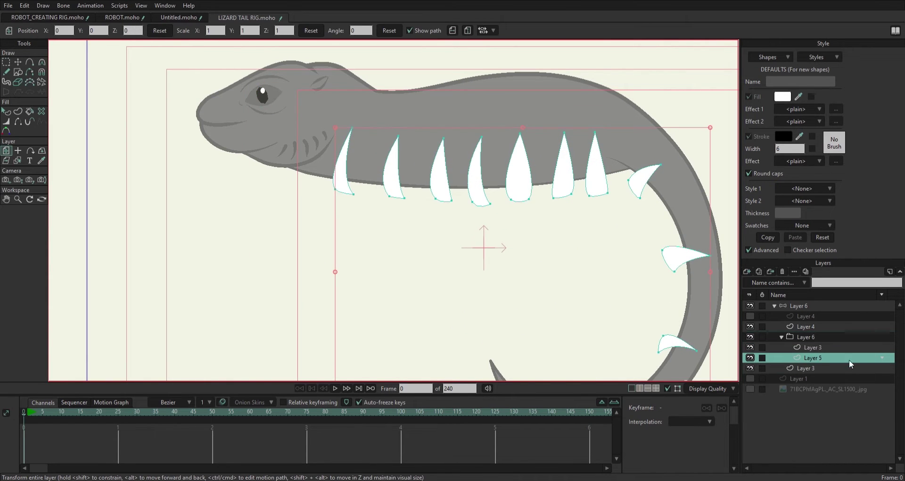
pyautogui.click(804, 337)
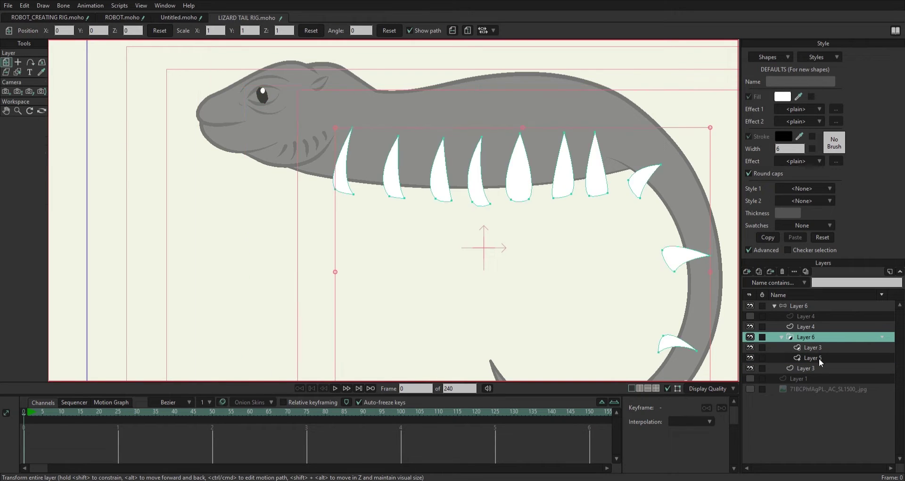
pyautogui.press('Down')
pyautogui.press('Down')
pyautogui.press('Up')
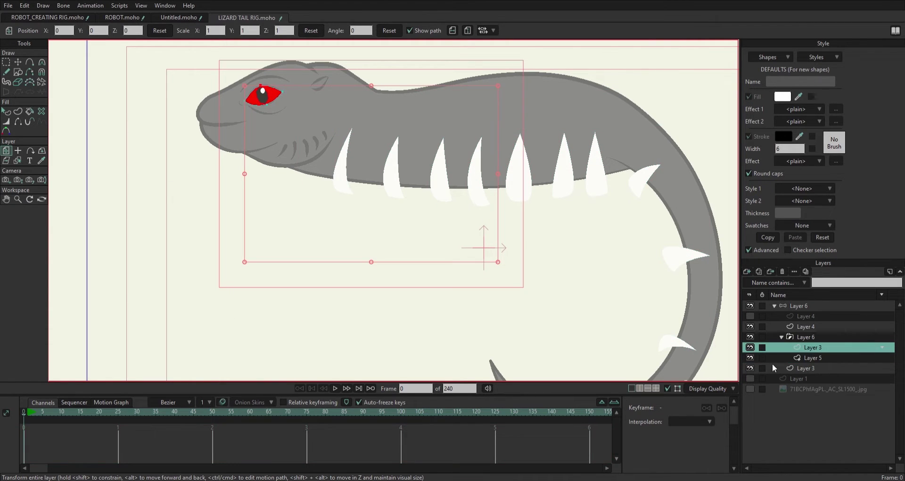
pyautogui.click(807, 369)
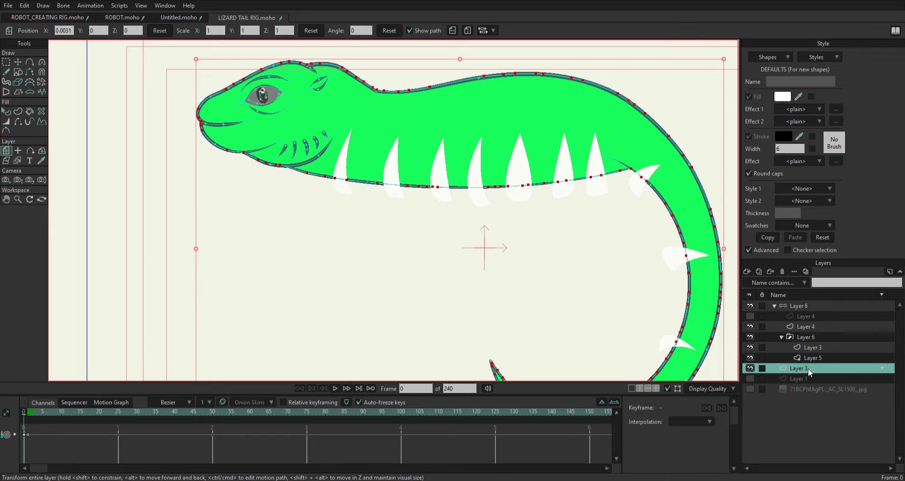
pyautogui.press('Up')
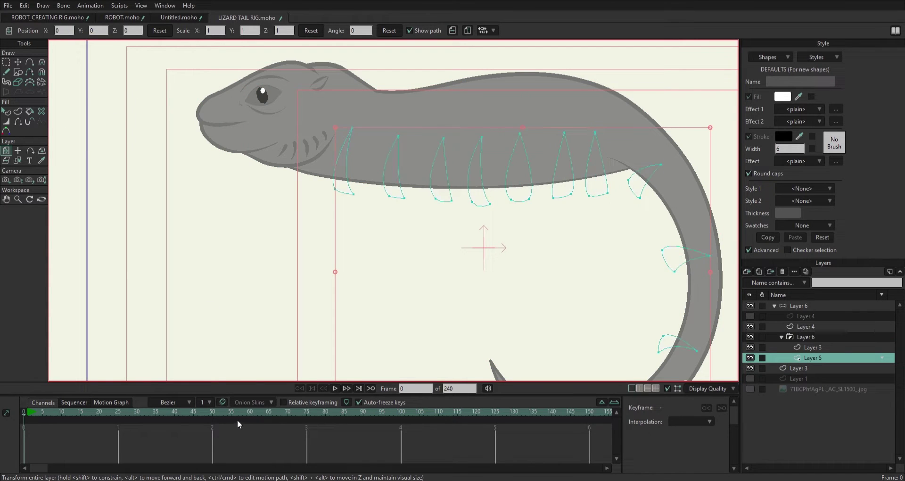
pyautogui.press('Up')
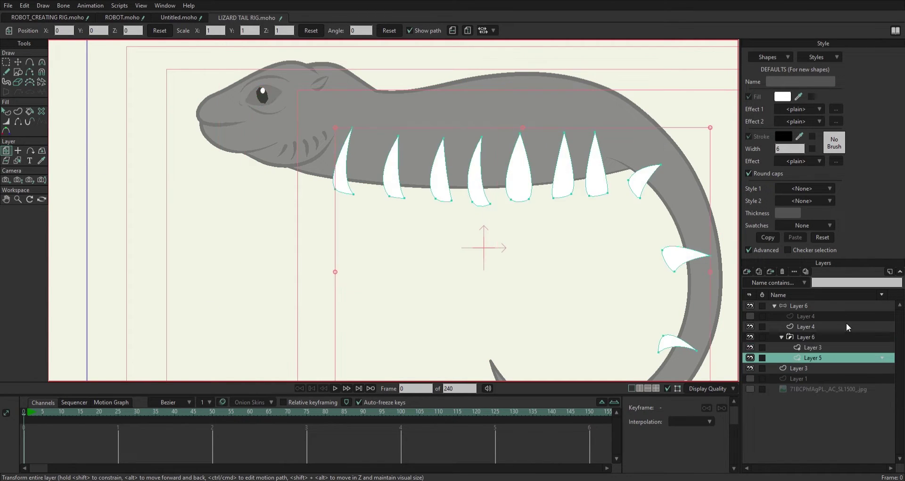
pyautogui.click(826, 367)
pyautogui.hotkey('ctrl', 'z')
pyautogui.hotkey('ctrl', 'z')
pyautogui.hotkey('ctrl', 'z')
pyautogui.hotkey('ctrl', 'z')
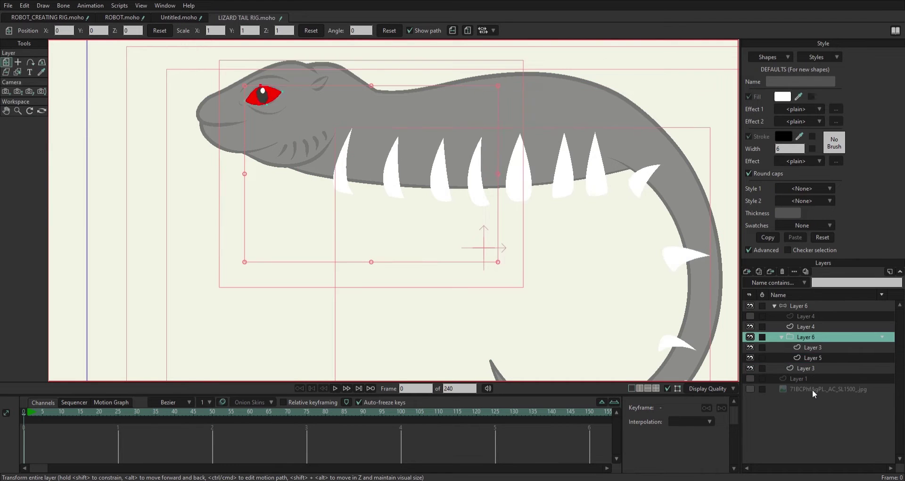
# Group the body's Layer 3 with the spikes' Layer 5 and turn on masking for the group
pyautogui.hotkey('ctrl', 'shift', 'z')
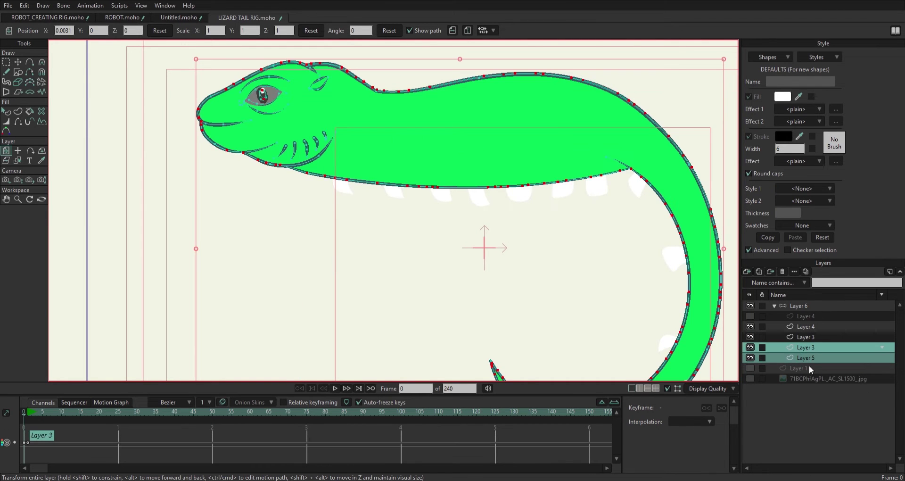
pyautogui.hotkey('ctrl', 'z')
pyautogui.hotkey('ctrl', 'shift', 'z')
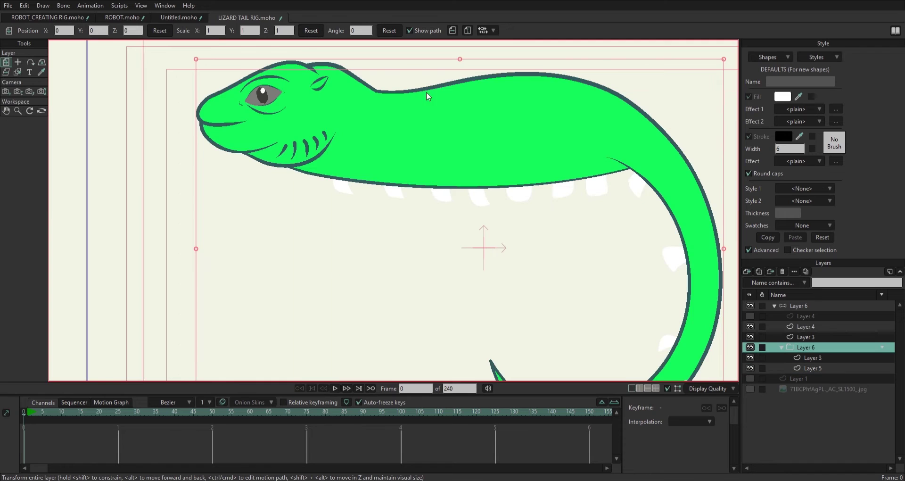
pyautogui.hotkey('ctrl', 'shift', 'z')
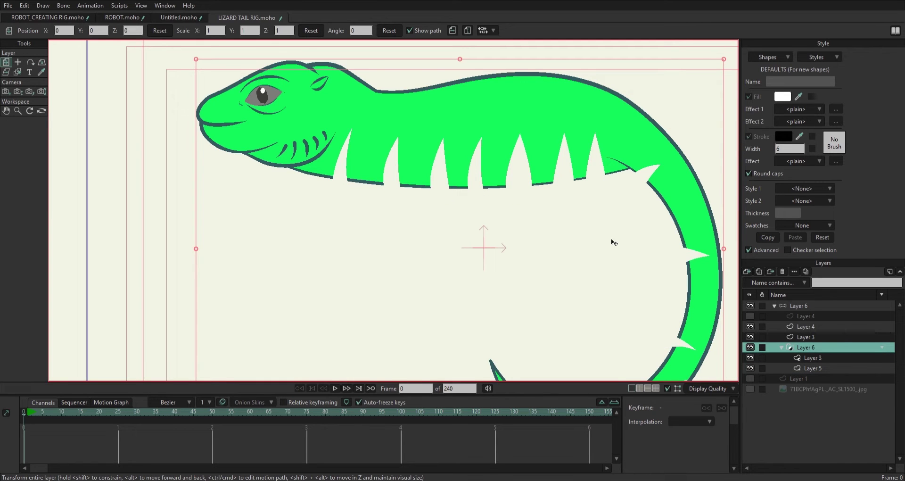
# Set the masking of Layer 3 and Layer 5 so the body clips the spikes, and place Layer 3 below Layer 5 in the group
pyautogui.click(812, 359)
pyautogui.click(810, 368)
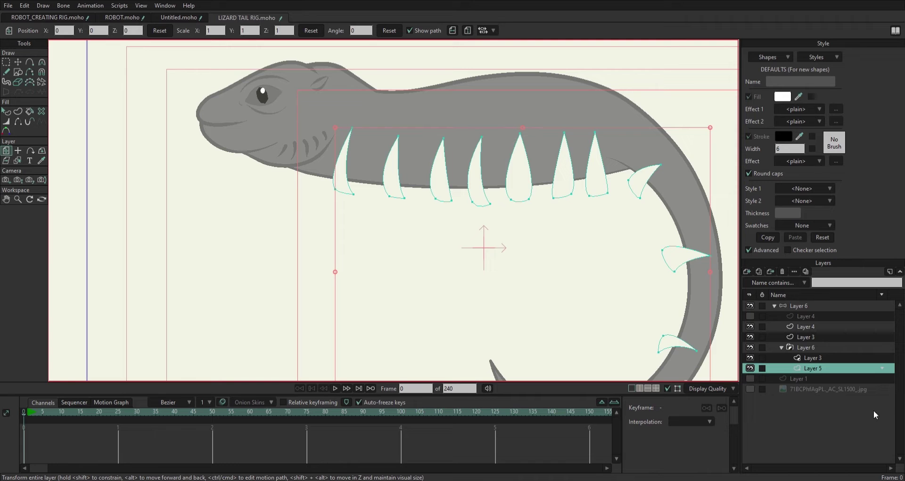
pyautogui.click(819, 360)
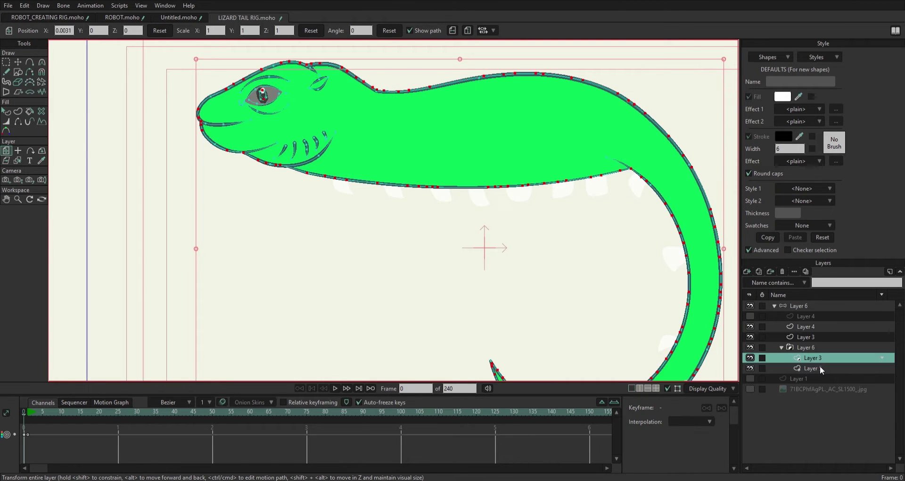
pyautogui.click(819, 367)
pyautogui.click(818, 358)
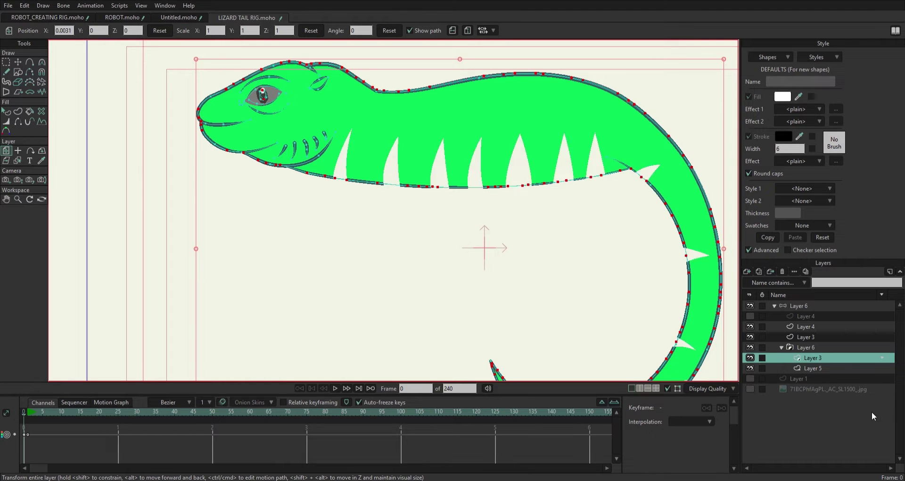
pyautogui.moveTo(818, 358); pyautogui.dragTo(804, 366)
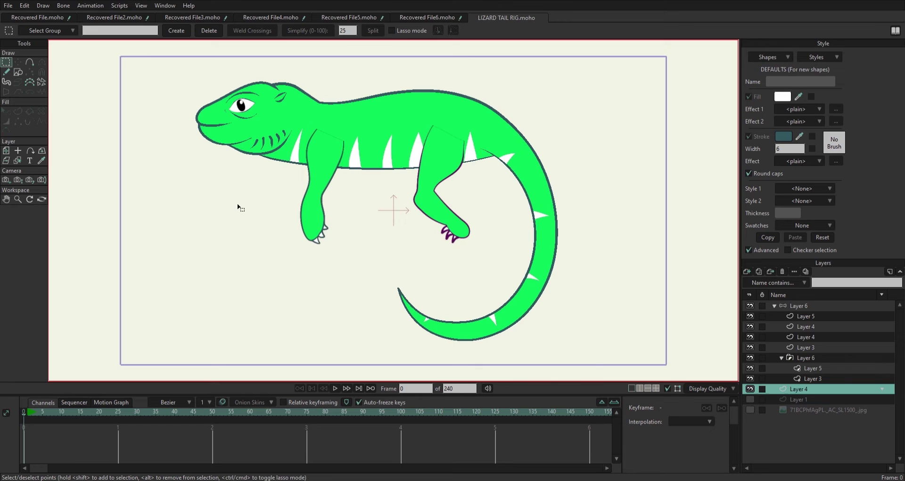
# Draw long wavy horizontal lines freehand across the frame behind the lizard on the lowest Layer 4 as a branch outline
pyautogui.press('f')
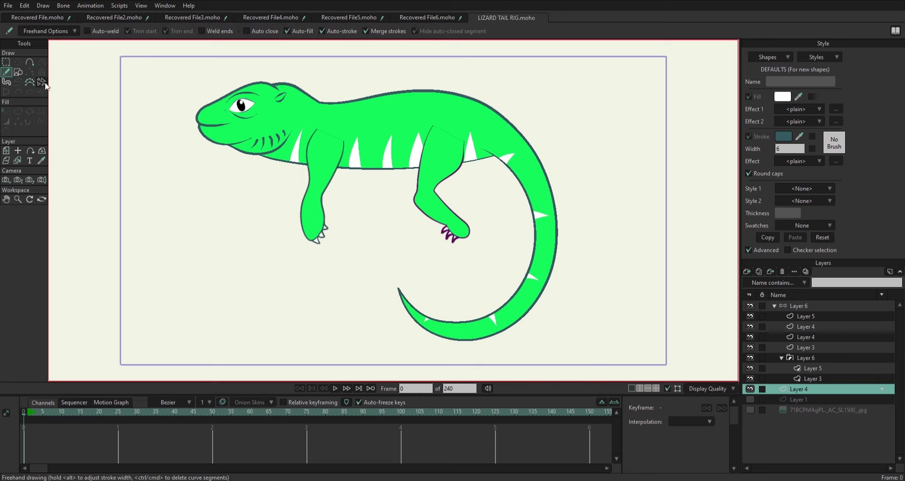
pyautogui.moveTo(124, 151)
pyautogui.mouseDown()
pyautogui.moveTo(730, 185)
pyautogui.moveTo(727, 166)
pyautogui.mouseUp()
pyautogui.hotkey('ctrl', 'z')
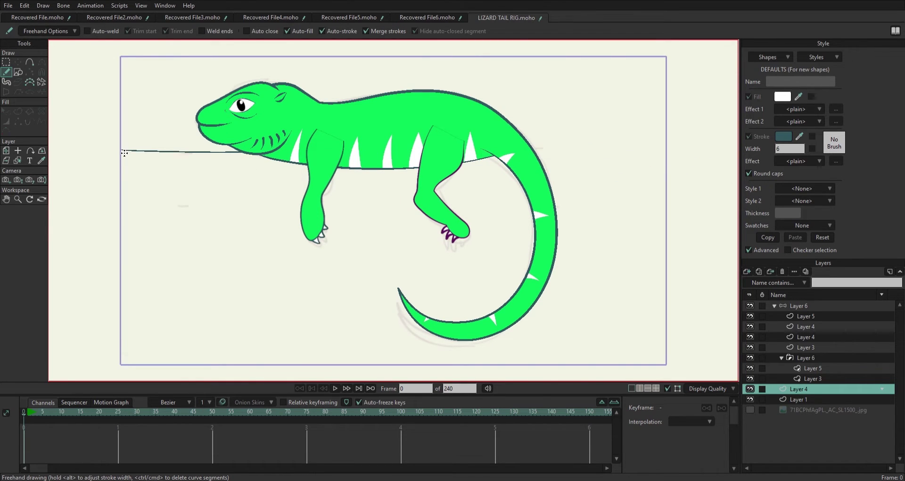
pyautogui.moveTo(124, 153); pyautogui.dragTo(646, 151)
pyautogui.moveTo(123, 206)
pyautogui.mouseDown()
pyautogui.moveTo(486, 203)
pyautogui.moveTo(683, 216)
pyautogui.mouseUp()
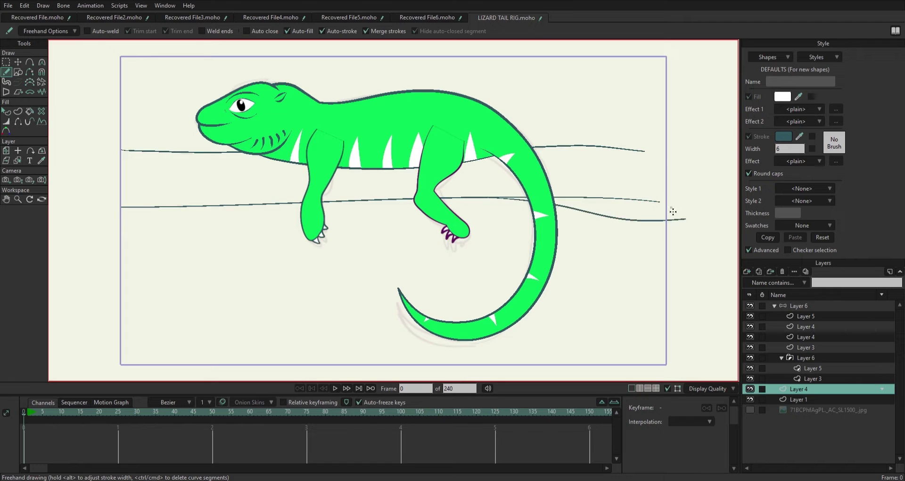
# Draw oval wood-grain knots on the branch and extend its edge lines past the frame beyond the lizard's head
pyautogui.moveTo(648, 159)
pyautogui.mouseDown()
pyautogui.moveTo(570, 152)
pyautogui.moveTo(599, 156)
pyautogui.mouseUp()
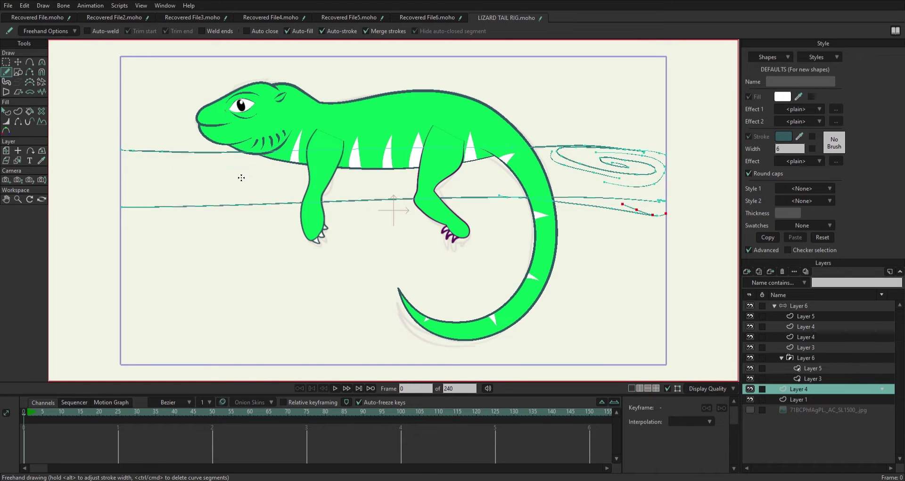
pyautogui.moveTo(217, 165); pyautogui.dragTo(189, 170)
pyautogui.hscroll(-3, 133, 161)
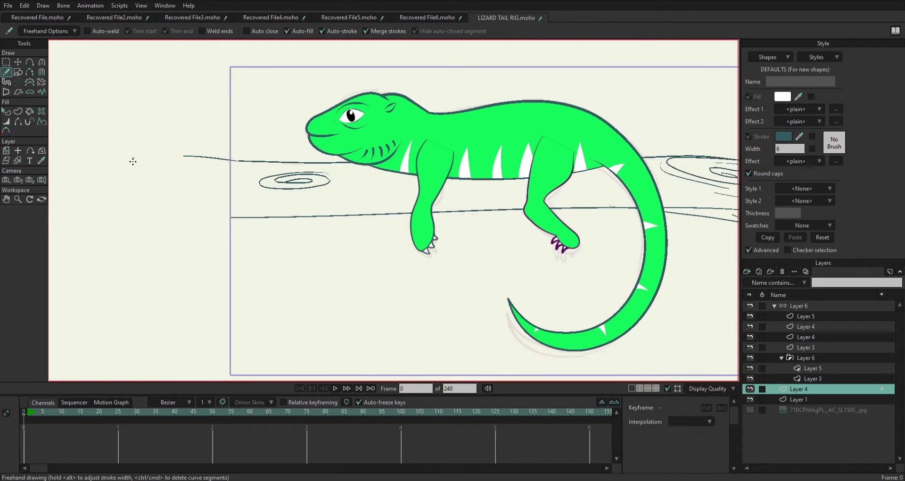
pyautogui.moveTo(229, 228); pyautogui.dragTo(132, 271)
pyautogui.moveTo(230, 160); pyautogui.dragTo(141, 185)
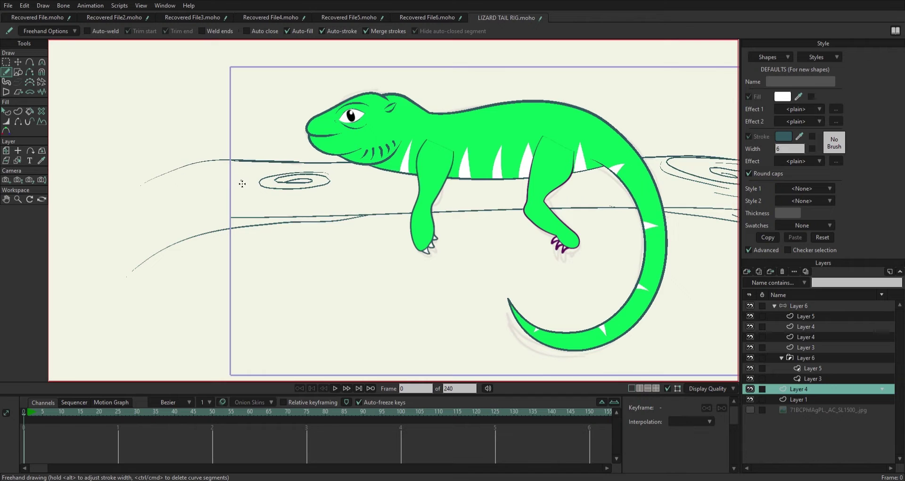
# Draw both edges of a trunk curving down from the branch, with spiral and elongated knots in the bark
pyautogui.moveTo(202, 198); pyautogui.dragTo(218, 189)
pyautogui.moveTo(246, 217); pyautogui.dragTo(180, 228)
pyautogui.moveTo(189, 239)
pyautogui.mouseDown()
pyautogui.moveTo(162, 278)
pyautogui.moveTo(157, 380)
pyautogui.mouseUp()
pyautogui.hscroll(-3, 190, 241)
pyautogui.moveTo(226, 189)
pyautogui.mouseDown()
pyautogui.moveTo(225, 216)
pyautogui.moveTo(273, 141)
pyautogui.mouseUp()
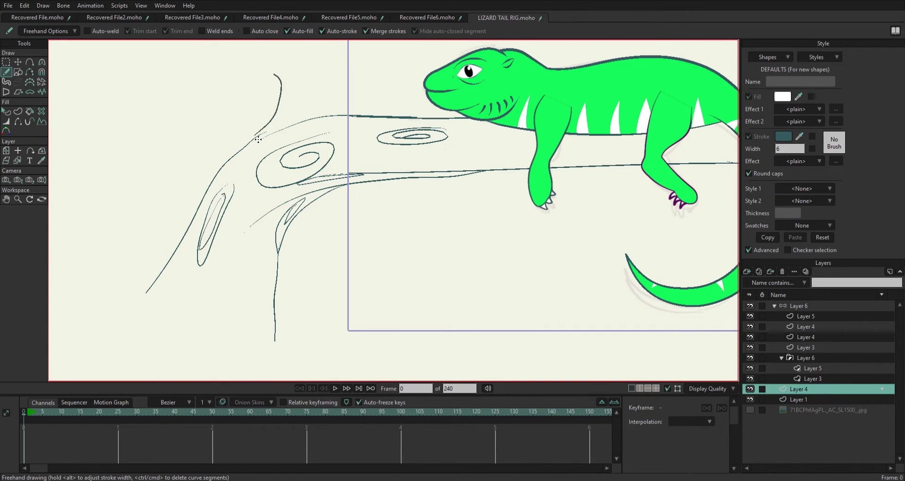
# Draw a thin pointed twig rising from where the branch meets the trunk, and undo the extra side stroke
pyautogui.scroll(2, 212, 226)
pyautogui.moveTo(211, 230); pyautogui.dragTo(261, 128)
pyautogui.moveTo(218, 228); pyautogui.dragTo(257, 125)
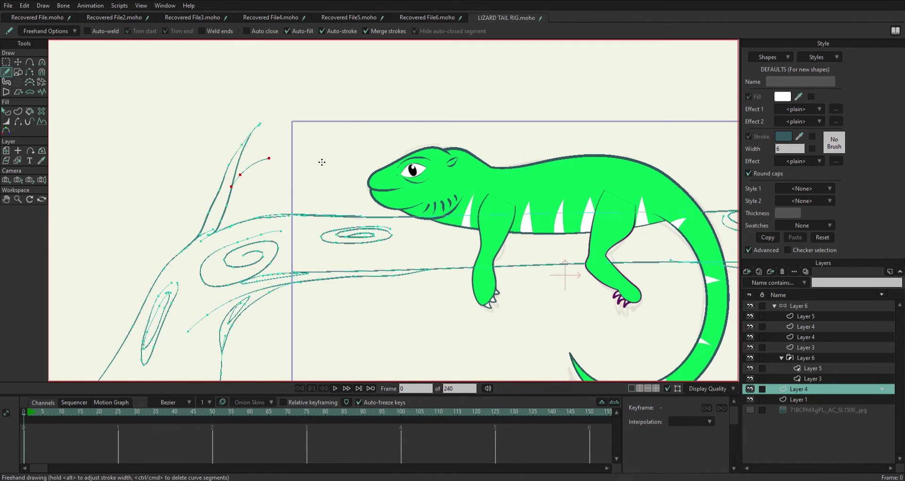
pyautogui.hotkey('ctrl', 'z')
# Sketch a small round bird head with eyes, brows and a pointed beak in front of the lizard's face
pyautogui.moveTo(349, 134)
pyautogui.mouseDown()
pyautogui.moveTo(326, 144)
pyautogui.moveTo(338, 158)
pyautogui.moveTo(322, 150)
pyautogui.mouseUp()
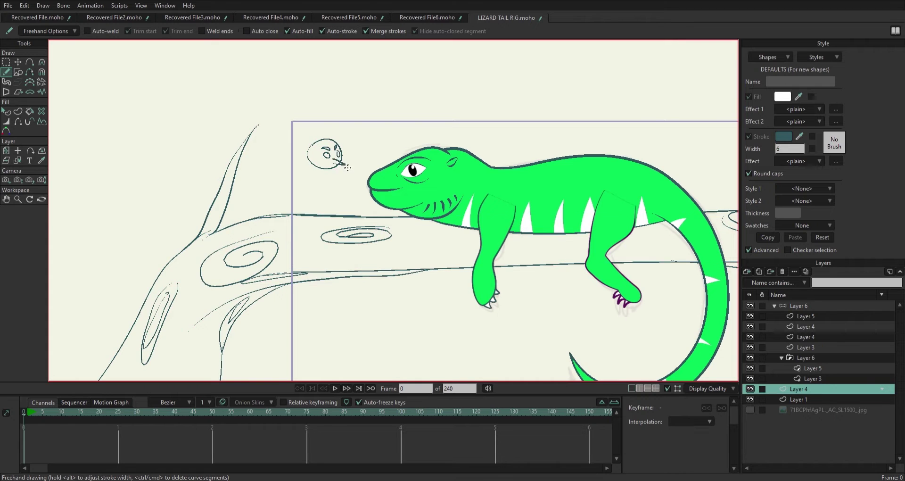
pyautogui.scroll(3, 603, 312)
pyautogui.moveTo(396, 215); pyautogui.dragTo(372, 219)
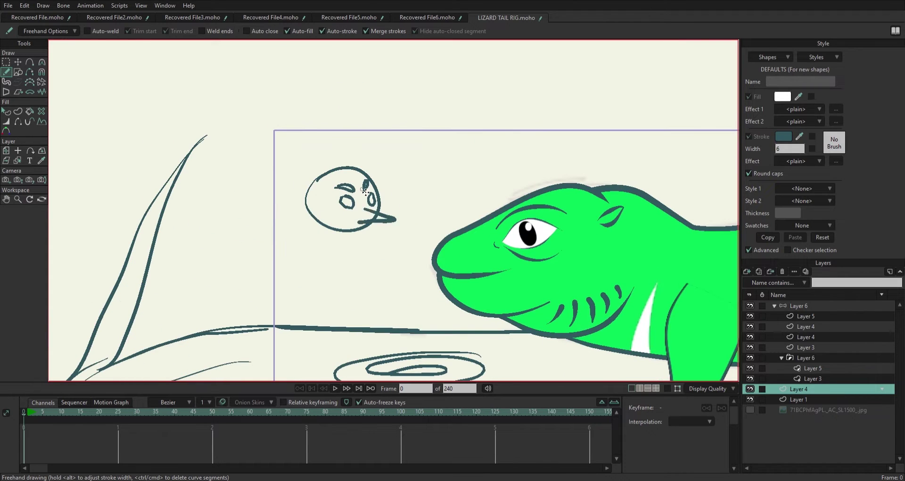
# Redraw the bird's beak and eyes and add feathered wings on both sides of its head
pyautogui.hotkey('ctrl', 'z')
pyautogui.moveTo(311, 194)
pyautogui.mouseDown()
pyautogui.moveTo(274, 181)
pyautogui.moveTo(325, 195)
pyautogui.mouseUp()
pyautogui.hotkey('ctrl', 'z')
pyautogui.moveTo(379, 189); pyautogui.dragTo(383, 187)
pyautogui.hotkey('ctrl', 'z')
pyautogui.moveTo(321, 198)
pyautogui.mouseDown()
pyautogui.moveTo(268, 189)
pyautogui.moveTo(324, 191)
pyautogui.moveTo(307, 215)
pyautogui.mouseUp()
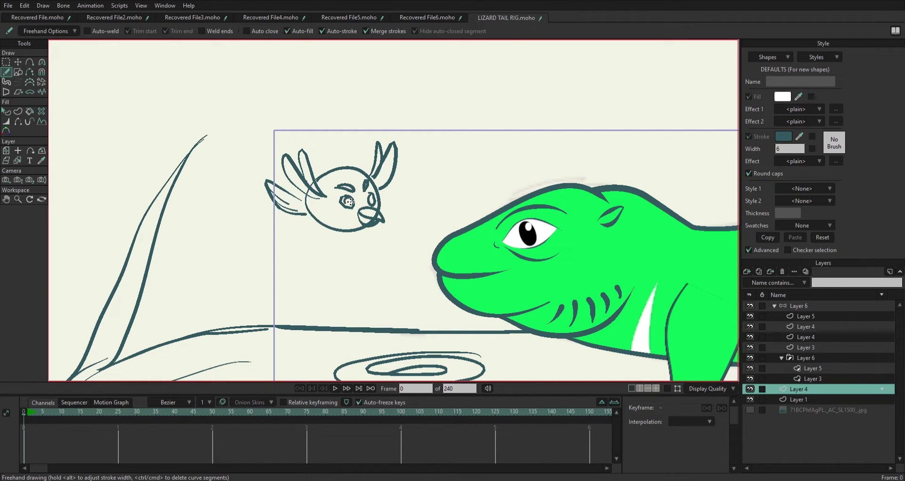
# Draw a closed, notched puddle-like outline freehand below the branch, under the lizard's front legs
pyautogui.hotkey('ctrl', 'r')
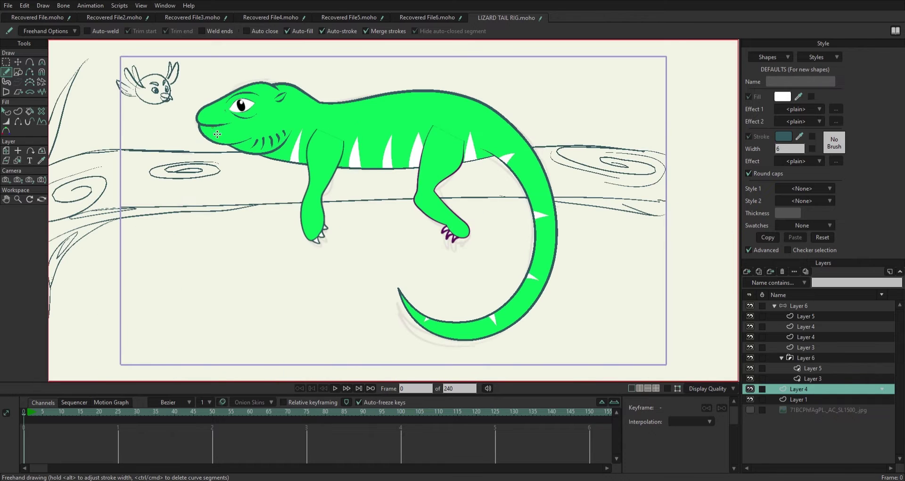
pyautogui.moveTo(236, 307); pyautogui.dragTo(158, 305)
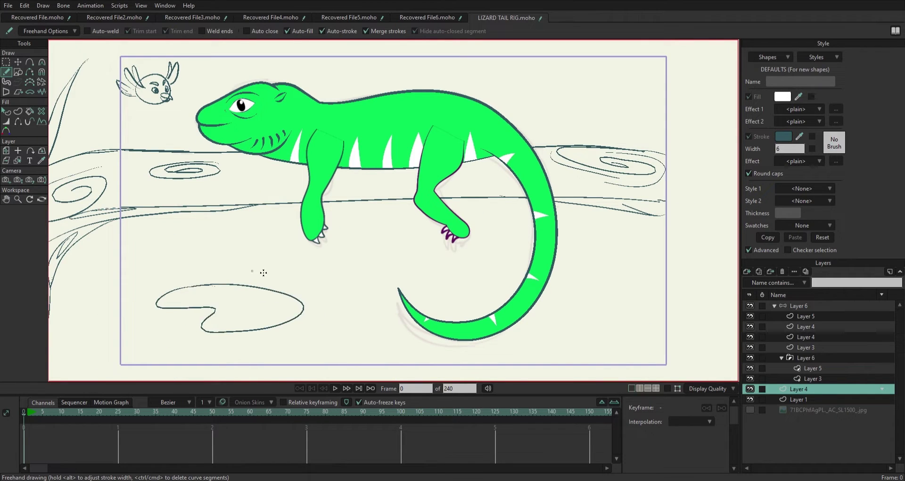
pyautogui.moveTo(159, 338); pyautogui.dragTo(160, 337)
# Add a vector layer directly above the branch's Layer 4, and reselect Layer 4
pyautogui.hotkey('ctrl', 'shift', 'n')
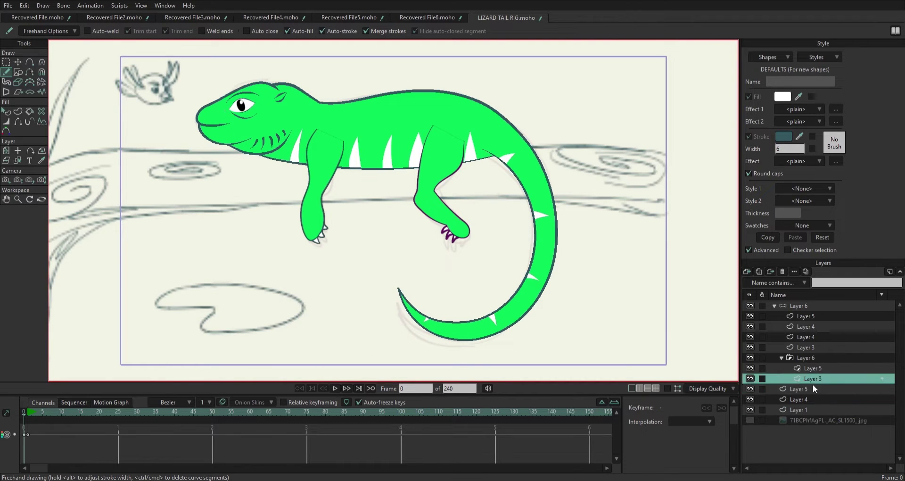
pyautogui.click(815, 306)
pyautogui.click(809, 389)
pyautogui.click(805, 399)
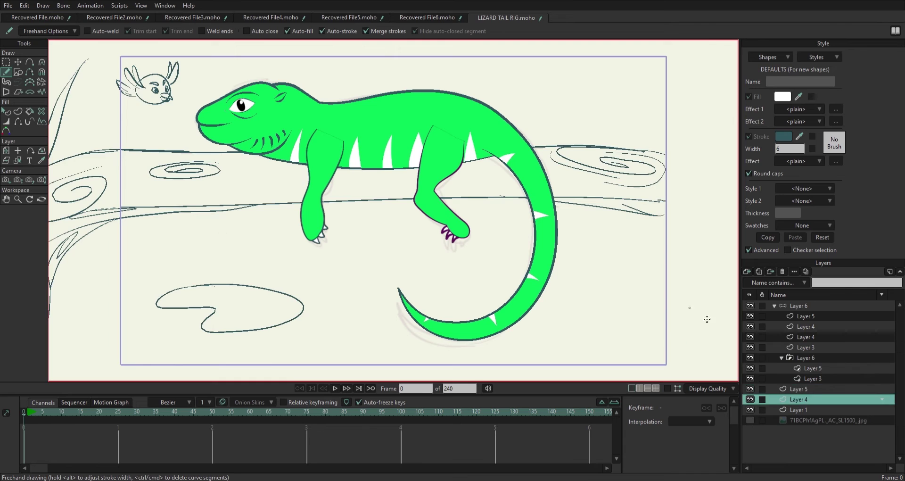
pyautogui.click(802, 389)
pyautogui.click(798, 399)
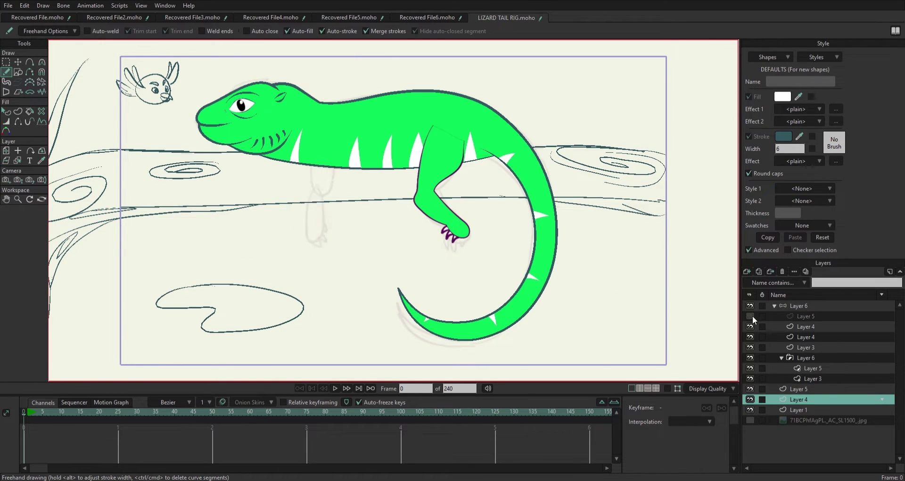
# Duplicate the front and hind leg layers, place the copies below the body group and offset them toward the head as far legs
pyautogui.hotkey('ctrl', 'v')
pyautogui.moveTo(803, 412); pyautogui.dragTo(803, 413)
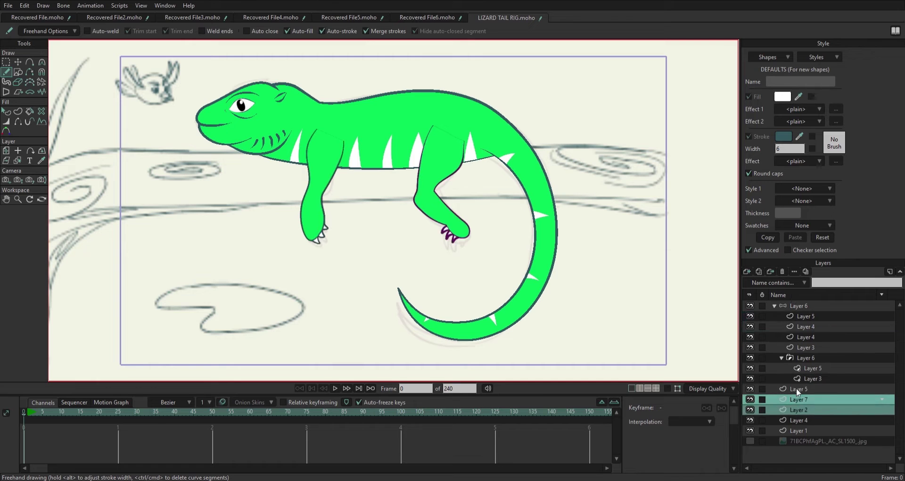
pyautogui.press('m')
pyautogui.moveTo(364, 193); pyautogui.dragTo(358, 180)
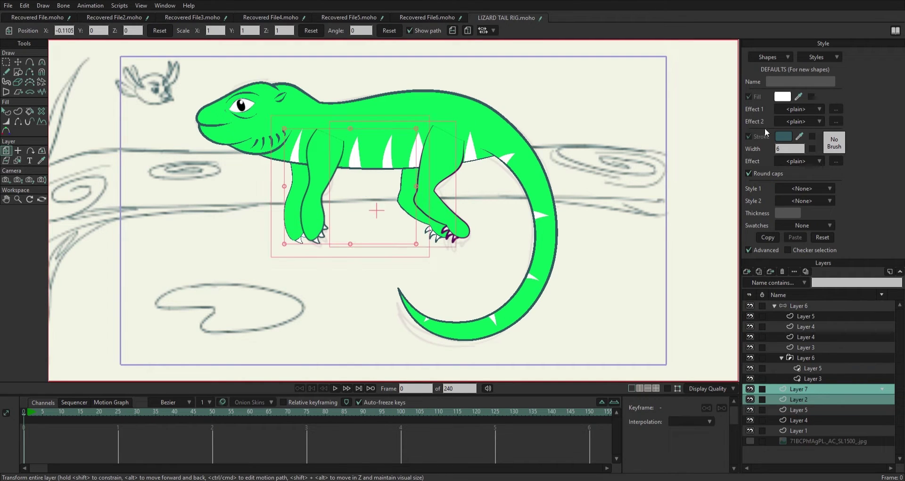
# Fill the far front and hind legs with a darker green using the Paint Bucket
pyautogui.press('p')
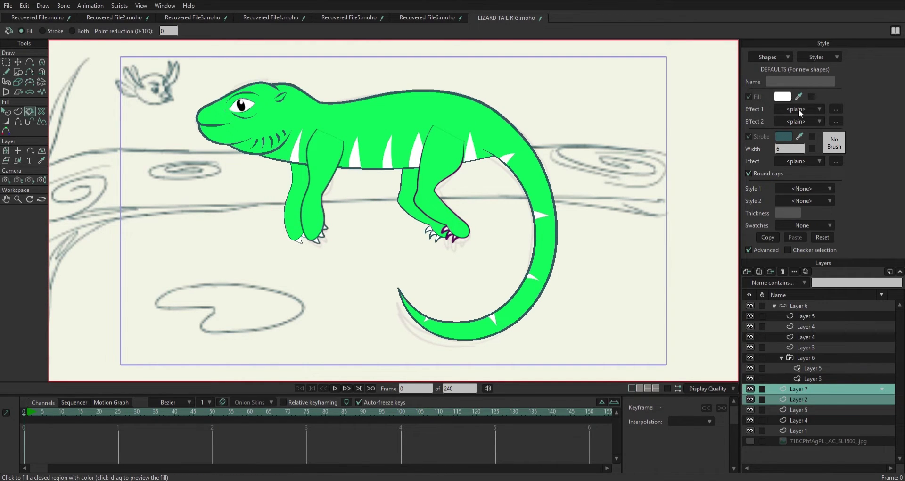
pyautogui.click(302, 203)
pyautogui.scroll(3, 330, 198)
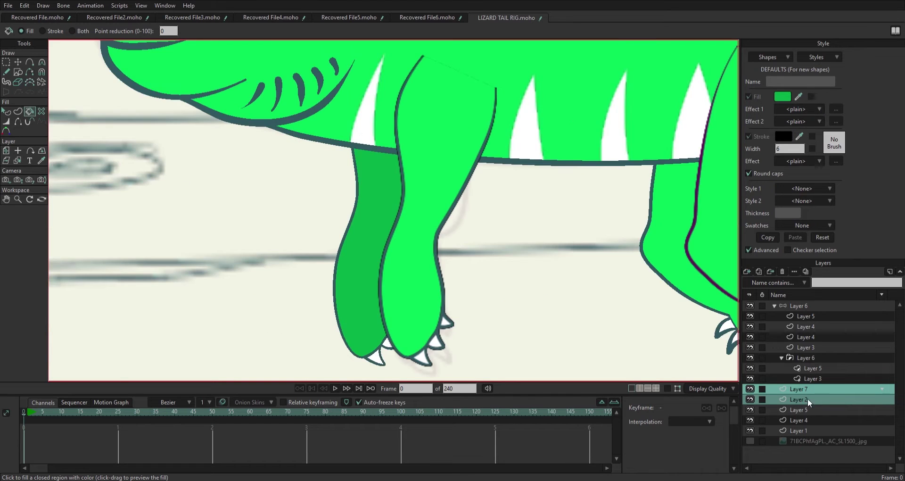
pyautogui.click(407, 193)
pyautogui.scroll(-3, 336, 190)
pyautogui.scroll(3, 335, 190)
pyautogui.scroll(-3, 394, 152)
# Move the branch's Layer 4 above the far leg layers, directly beneath the lizard's group
pyautogui.press('g')
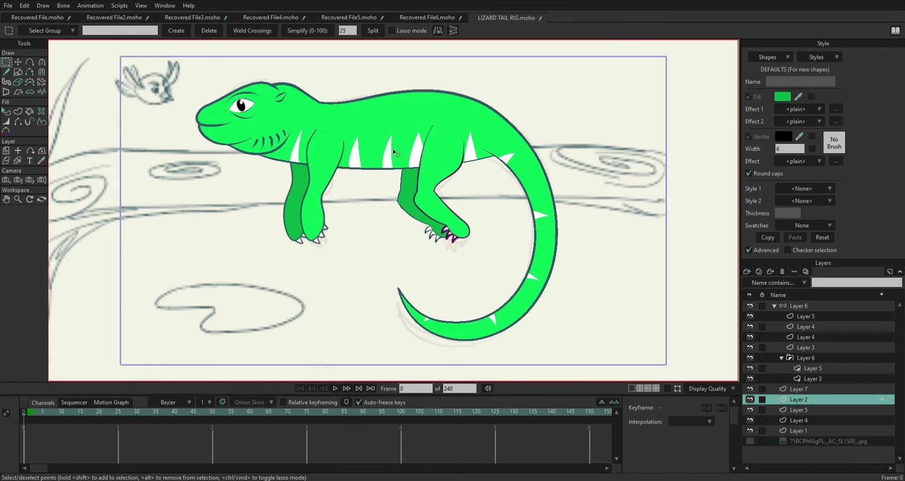
pyautogui.click(808, 389)
pyautogui.click(797, 399)
pyautogui.click(800, 410)
pyautogui.click(798, 420)
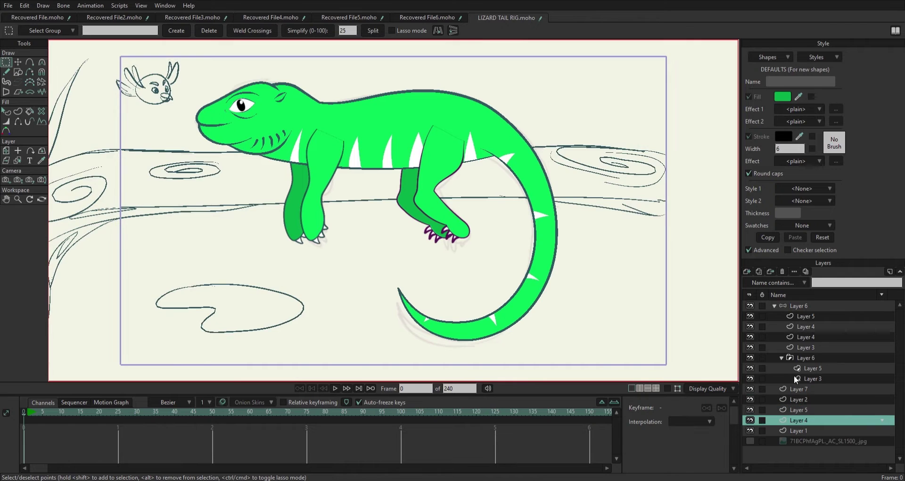
pyautogui.moveTo(798, 420); pyautogui.dragTo(804, 390)
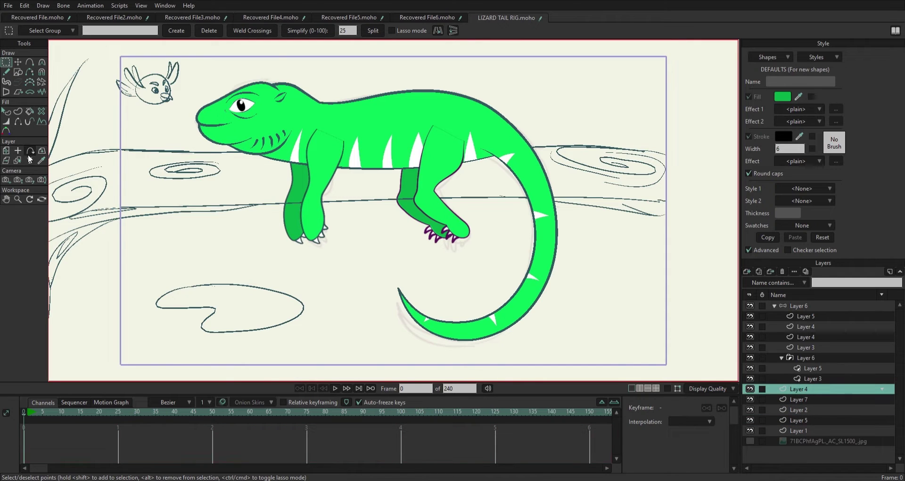
# Close the branch's open end with a short vertical stroke and the trunk's base with a jagged zigzag line
pyautogui.click(29, 112)
pyautogui.click(6, 72)
pyautogui.moveTo(664, 218); pyautogui.dragTo(668, 157)
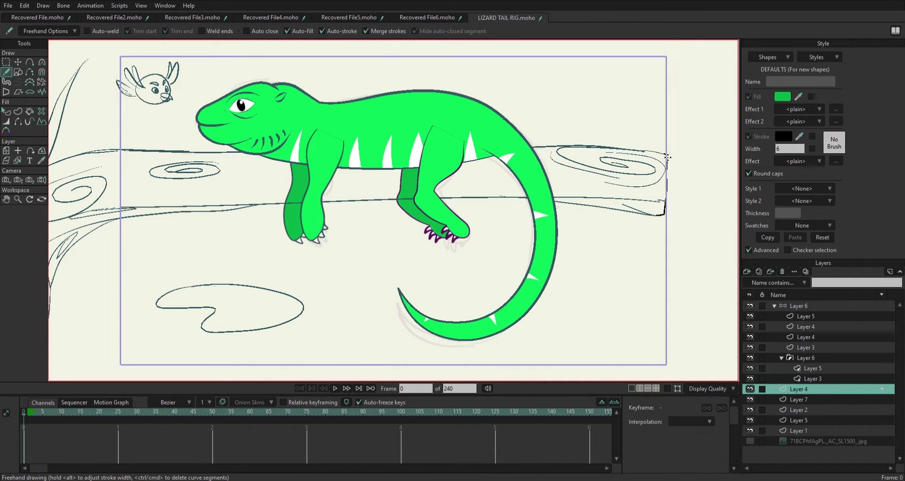
pyautogui.scroll(3, 283, 283)
pyautogui.moveTo(222, 326); pyautogui.dragTo(283, 278)
pyautogui.moveTo(320, 349); pyautogui.dragTo(370, 271)
pyautogui.scroll(-3, 373, 170)
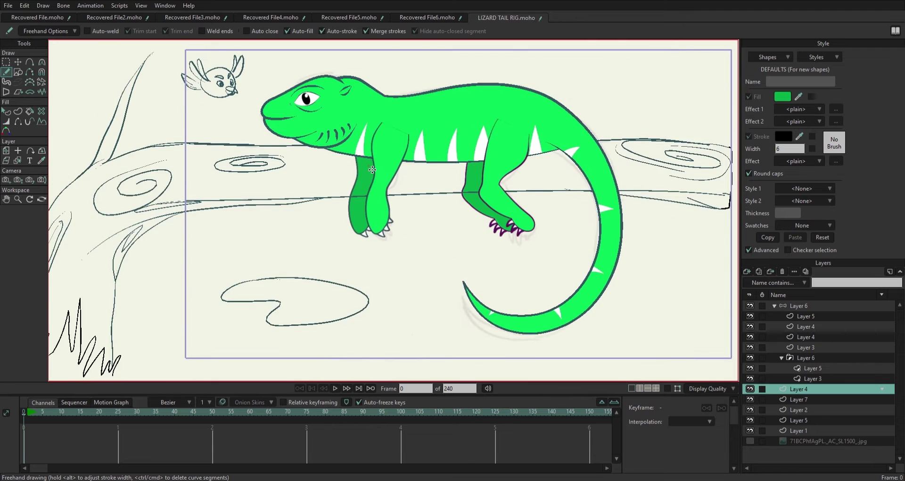
# Fill the whole branch and trunk shape with a flat grey using the Paint Bucket
pyautogui.moveTo(373, 170); pyautogui.dragTo(307, 176)
pyautogui.press('p')
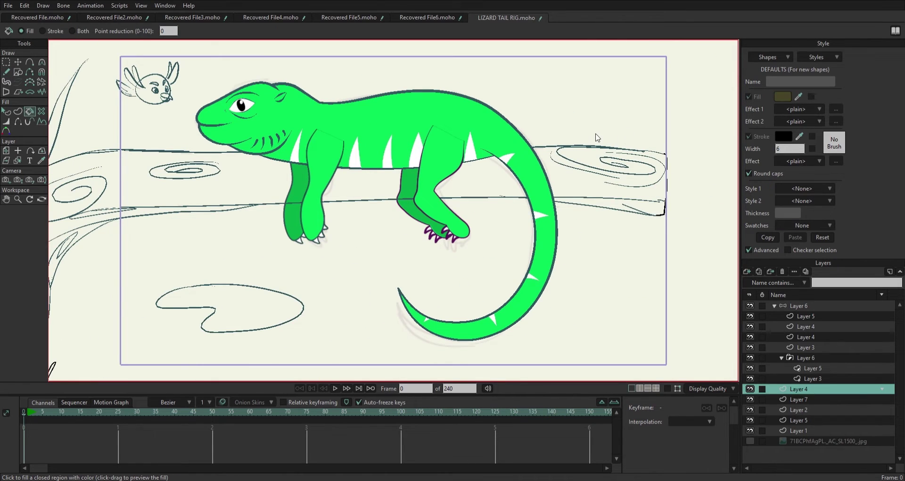
pyautogui.scroll(-1, 685, 216)
pyautogui.click(216, 156)
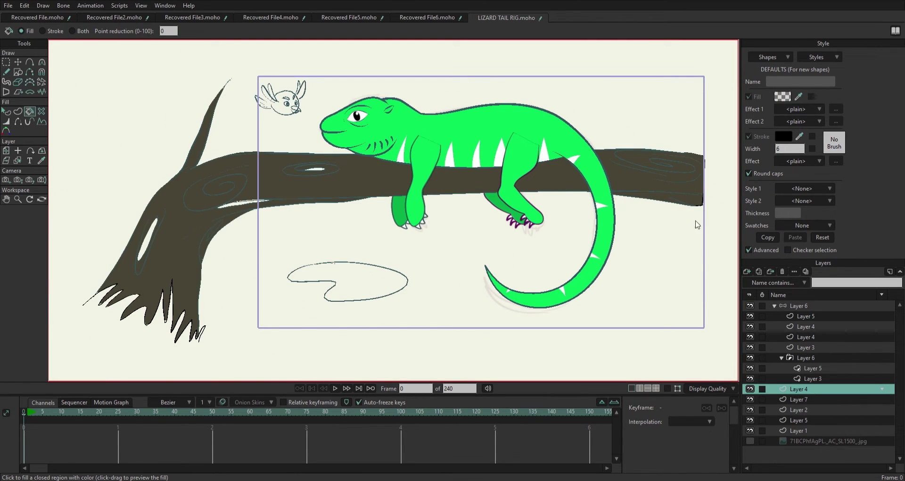
pyautogui.click(348, 188)
pyautogui.click(669, 159)
# Fill the unfilled knot centres and bark gaps of the branch and trunk with a darker grey, and save the file
pyautogui.click(325, 174)
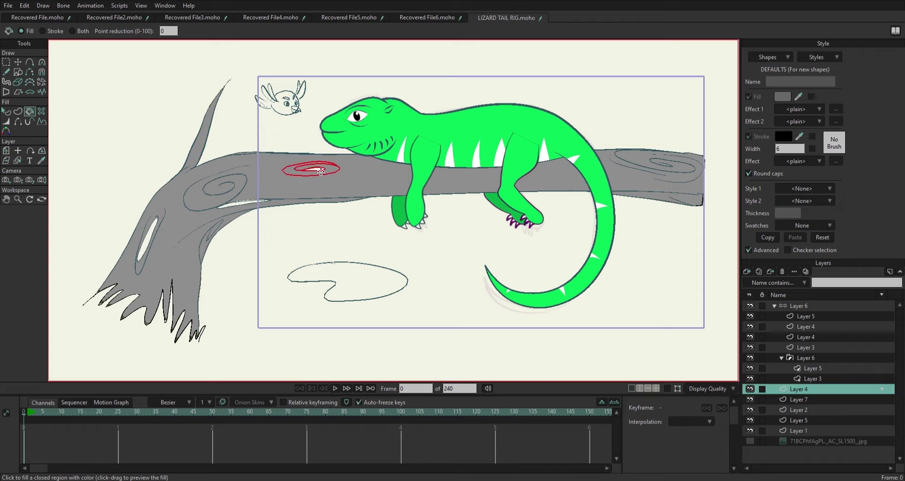
pyautogui.scroll(5, 309, 186)
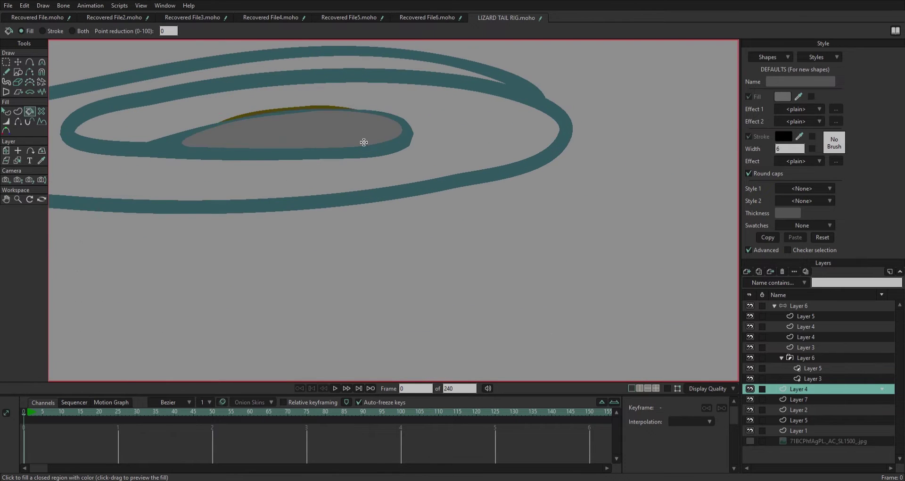
pyautogui.scroll(-8, 364, 141)
pyautogui.scroll(4, 409, 145)
pyautogui.click(410, 145)
pyautogui.hotkey('ctrl', 's')
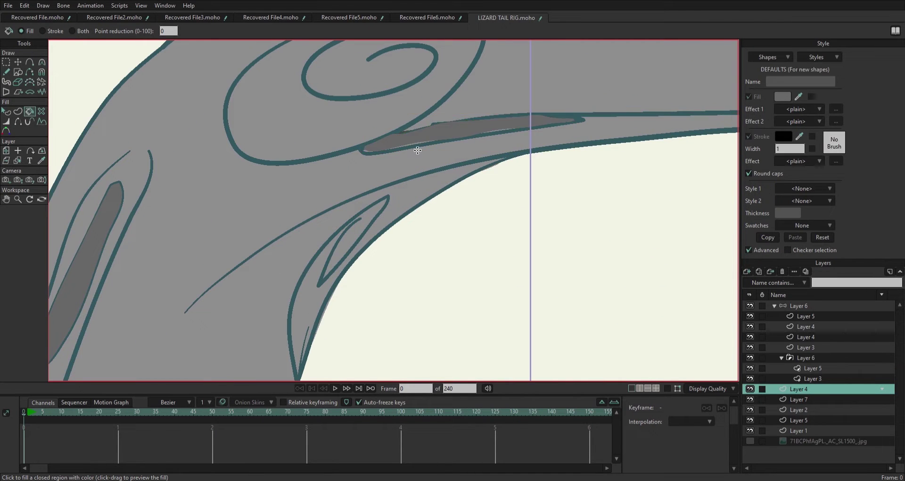
# Adjust the points of the bird's round head outline on Layer 4 with the Transform Points tool
pyautogui.scroll(-8, 409, 145)
pyautogui.scroll(5, 387, 178)
pyautogui.scroll(1, 387, 179)
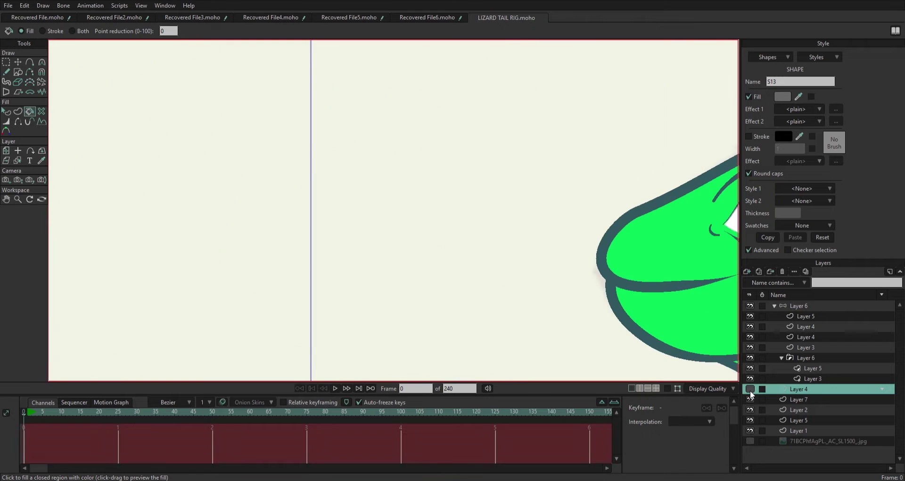
pyautogui.press('t')
pyautogui.hotkey('ctrl', 'a')
pyautogui.click(323, 188)
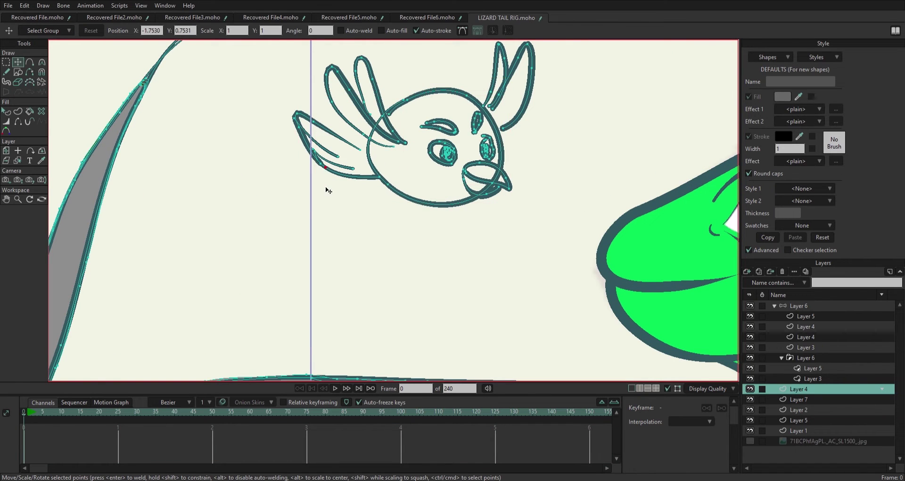
pyautogui.moveTo(333, 117); pyautogui.dragTo(509, 212)
pyautogui.moveTo(418, 100); pyautogui.dragTo(390, 117)
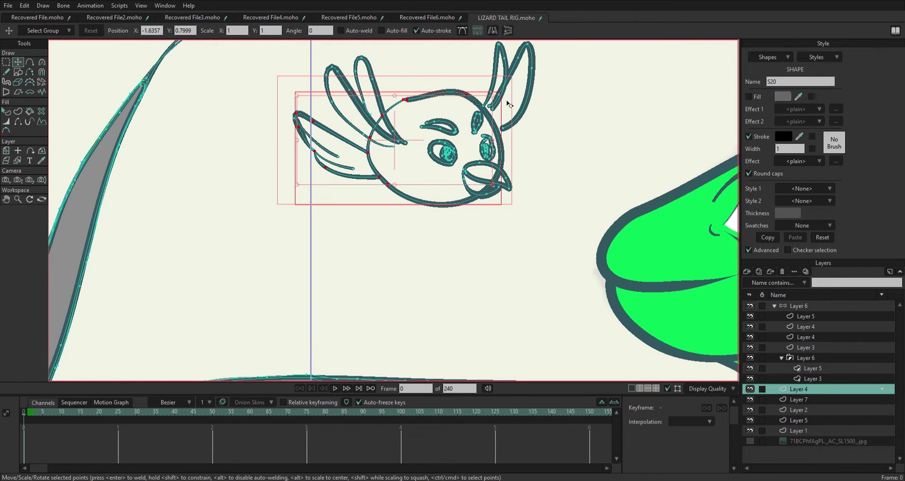
# Join the loose end of the bird's wing nearest the lizard to the head and adjust the lower beak point
pyautogui.doubleClick(508, 116)
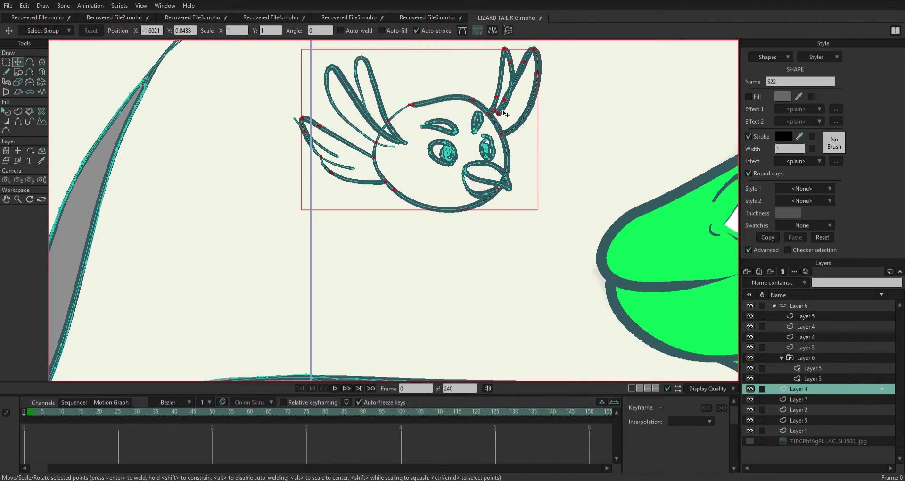
pyautogui.click(509, 117)
pyautogui.doubleClick(542, 112)
pyautogui.click(519, 105)
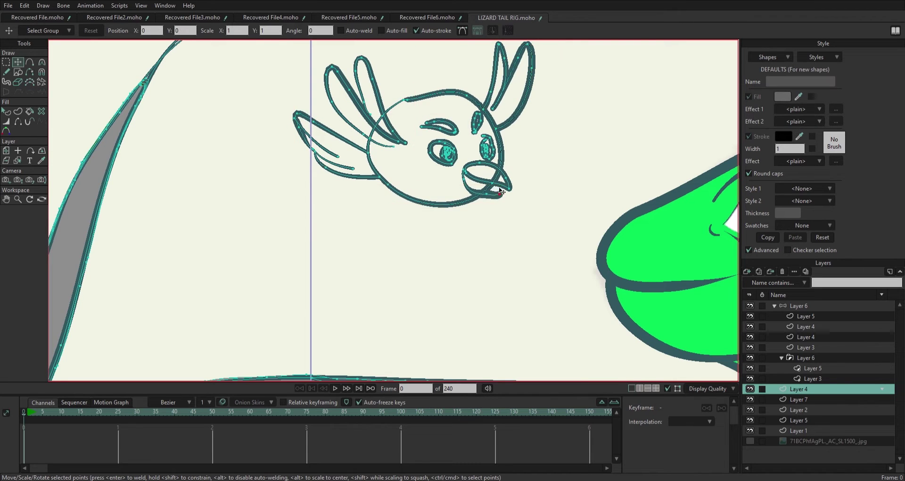
# Smooth the joint at the top of the bird's head outline and taper its line ends with the Curvature and Line Width tools
pyautogui.click(429, 125)
pyautogui.doubleClick(443, 97)
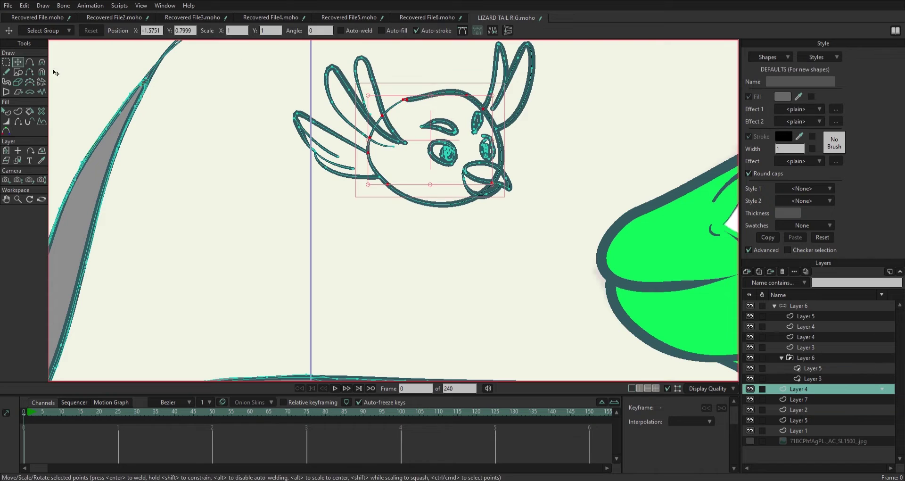
pyautogui.click(42, 61)
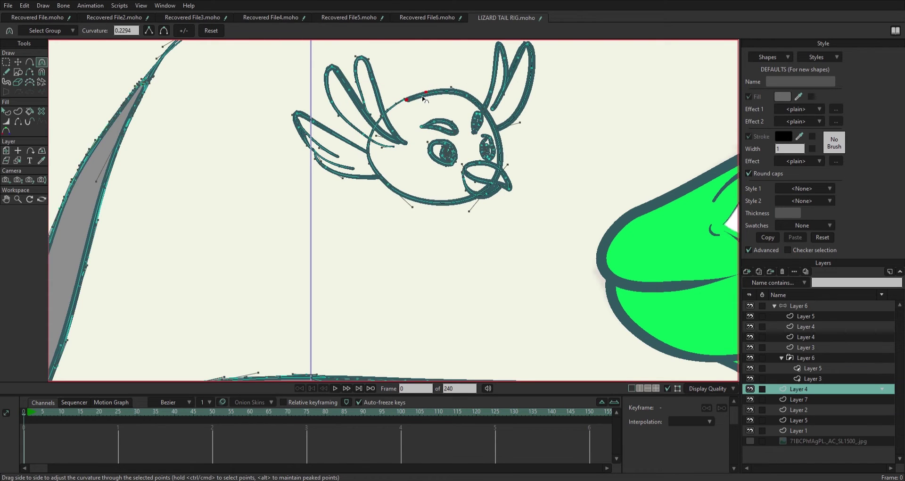
pyautogui.press('w')
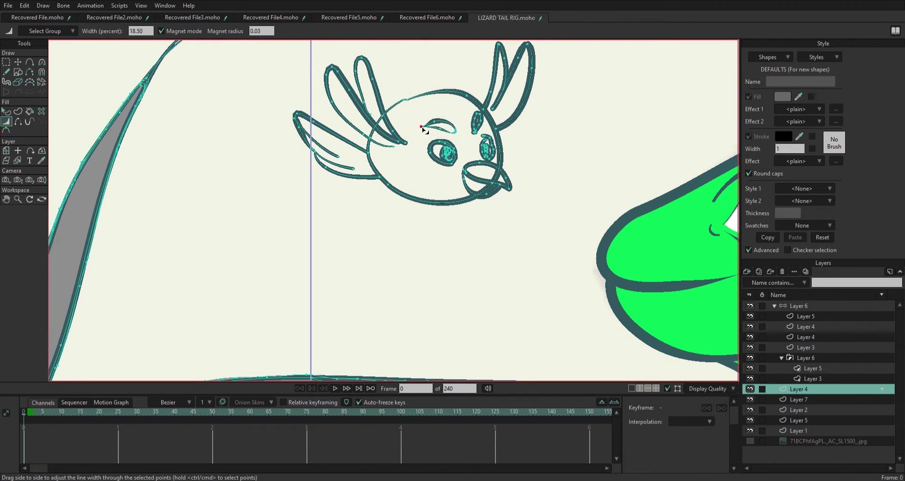
pyautogui.moveTo(482, 131)
pyautogui.mouseDown()
pyautogui.moveTo(466, 172)
pyautogui.moveTo(481, 183)
pyautogui.moveTo(373, 118)
pyautogui.moveTo(364, 145)
pyautogui.moveTo(491, 101)
pyautogui.moveTo(485, 113)
pyautogui.moveTo(469, 96)
pyautogui.mouseUp()
# Fill the bird's head and wings with bright yellow using the Paint Bucket
pyautogui.press('g')
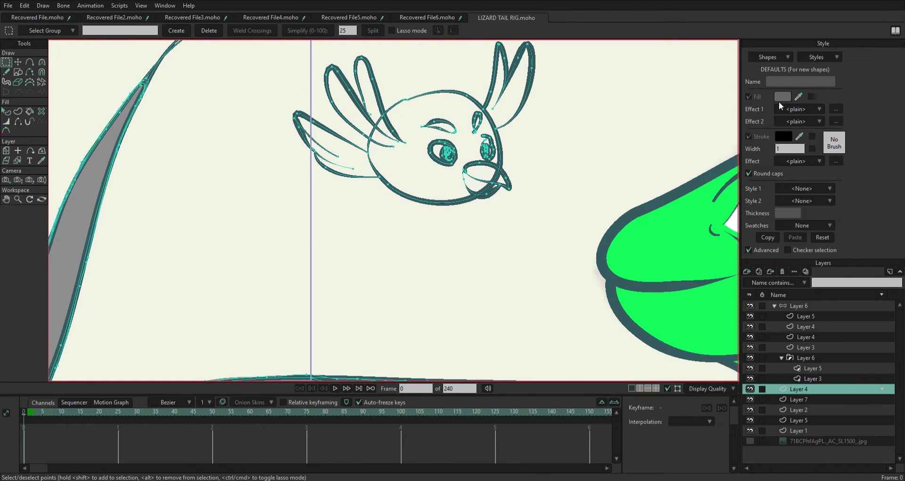
pyautogui.press('p')
pyautogui.click(432, 150)
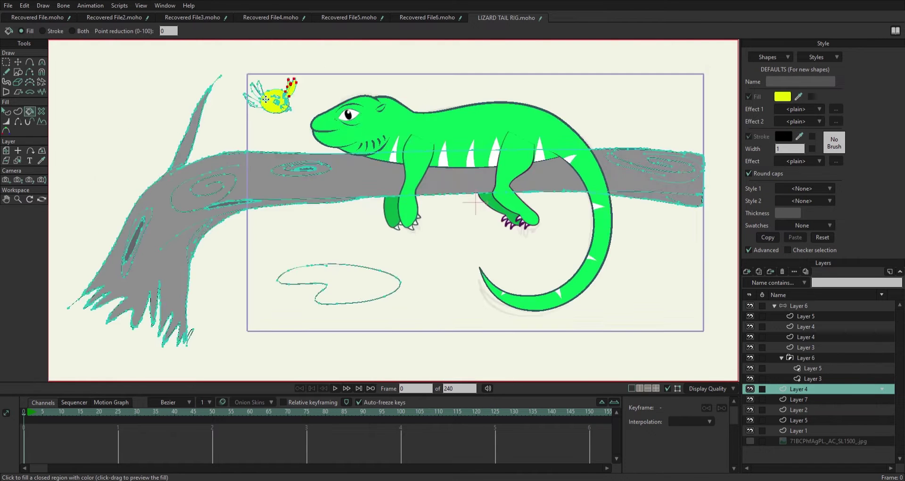
pyautogui.scroll(-3, 394, 211)
# Adjust the points at the back of the bird's beak and thin the beak lines
pyautogui.scroll(4, 281, 121)
pyautogui.scroll(3, 281, 121)
pyautogui.press('g')
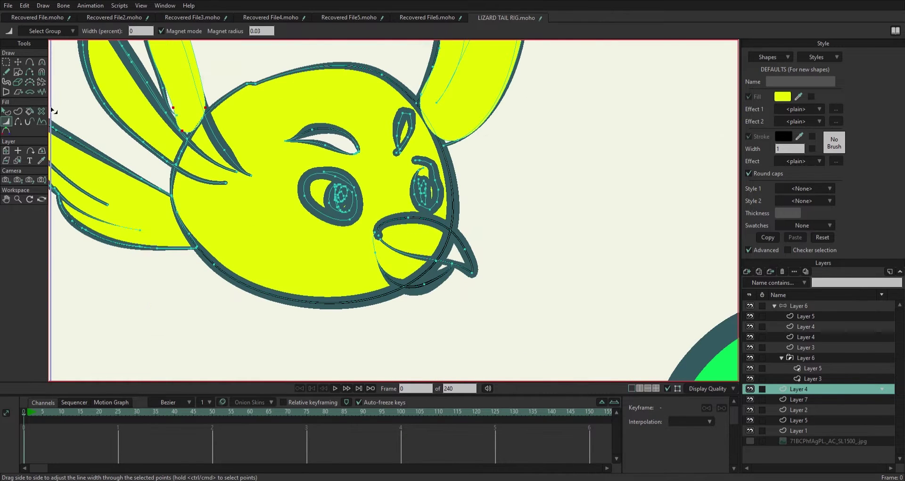
pyautogui.click(377, 236)
pyautogui.press('q')
pyautogui.click(378, 236)
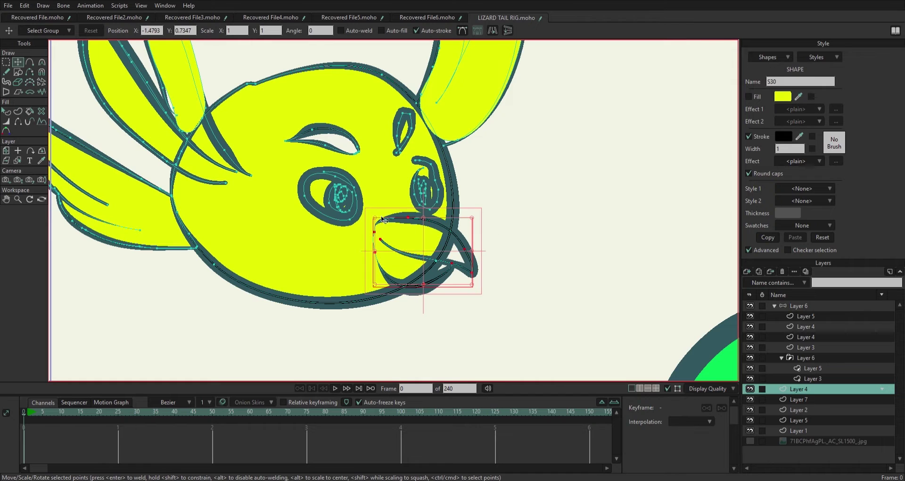
pyautogui.press('p')
pyautogui.press('g')
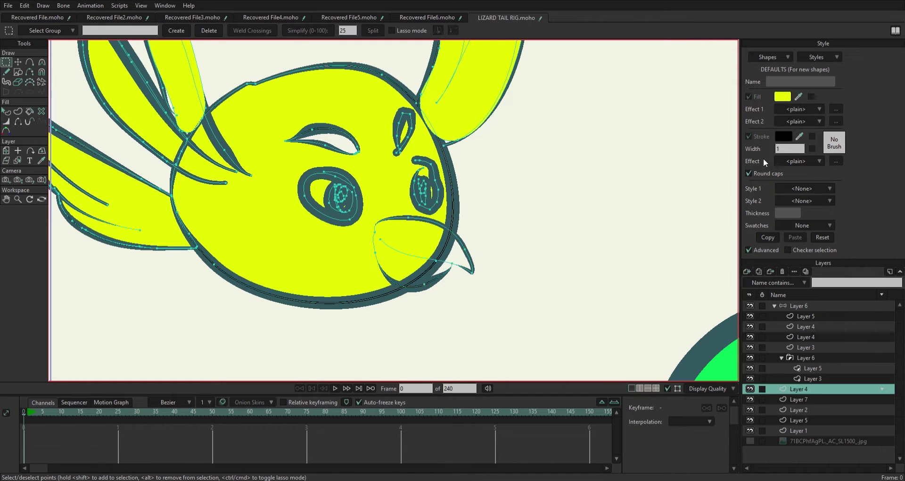
# Reposition the points of the bird's far eyebrow and smooth its outline with the Curvature tool
pyautogui.press('q')
pyautogui.click(400, 150)
pyautogui.press('g')
pyautogui.press('c')
pyautogui.click(408, 122)
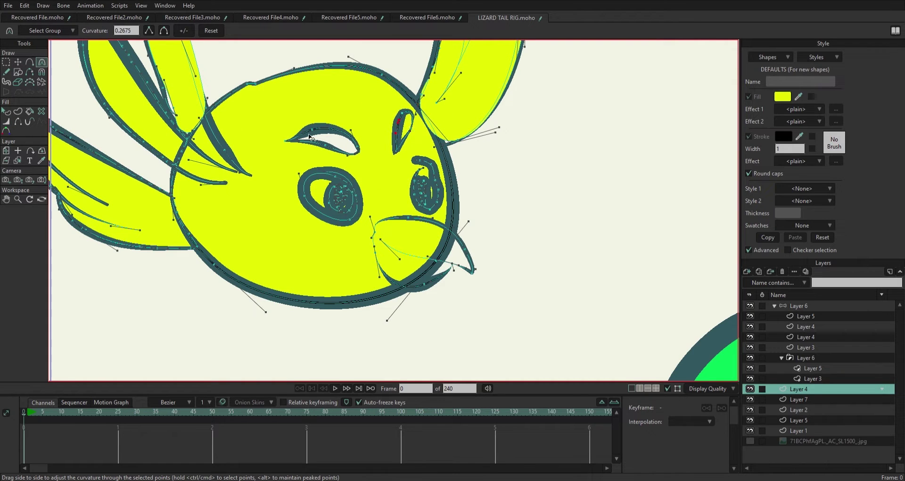
# Fill the bird's beak with pinkish red and both eyebrows with black using the Paint Bucket
pyautogui.press('g')
pyautogui.press('p')
pyautogui.click(783, 96)
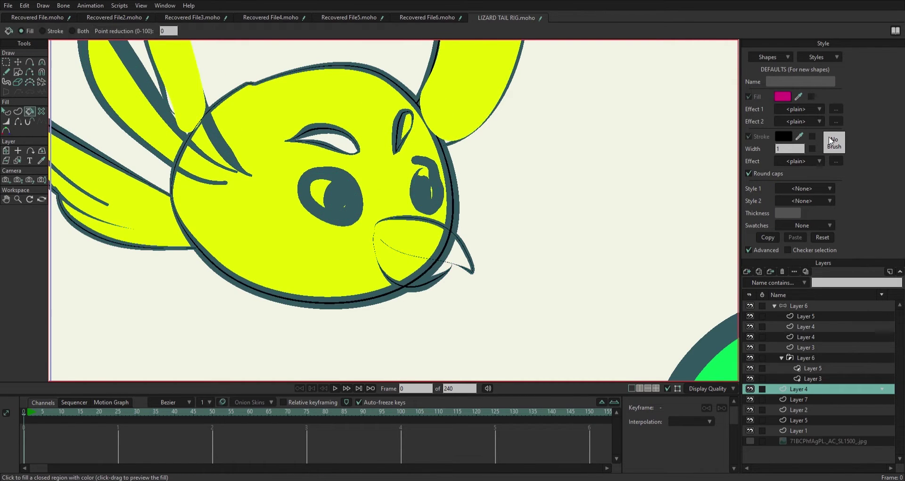
pyautogui.click(444, 250)
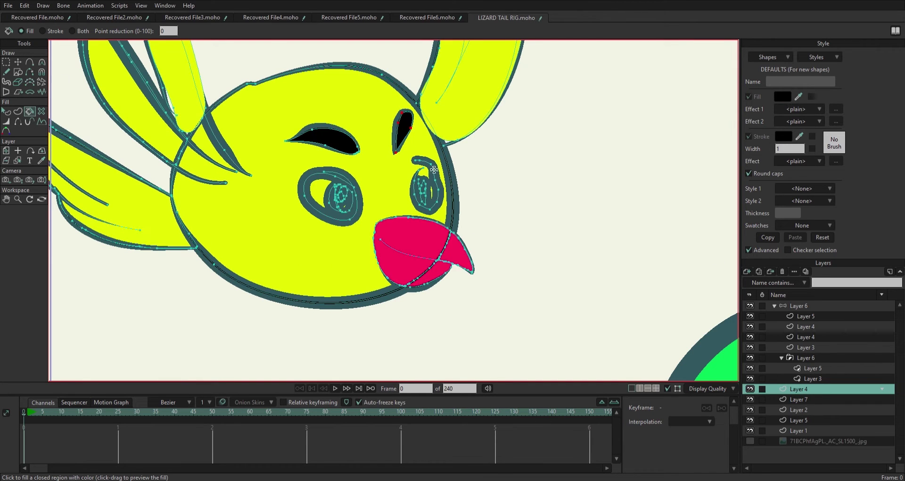
# Delete the bird's two traced eyes and thin the outline of the eyebrows
pyautogui.press('g')
pyautogui.click(330, 194)
pyautogui.press('Delete')
pyautogui.press('w')
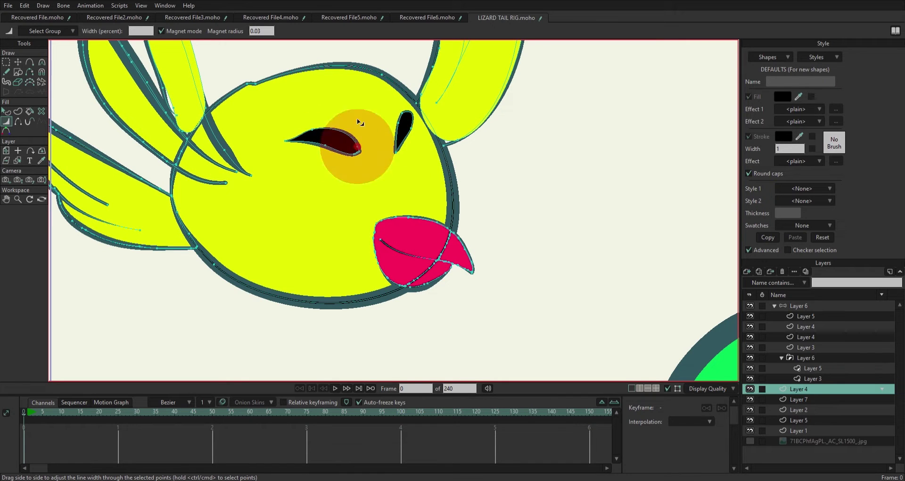
pyautogui.press('e')
pyautogui.moveTo(320, 159); pyautogui.dragTo(380, 219)
pyautogui.moveTo(442, 194); pyautogui.dragTo(407, 158)
pyautogui.hotkey('ctrl', 'z')
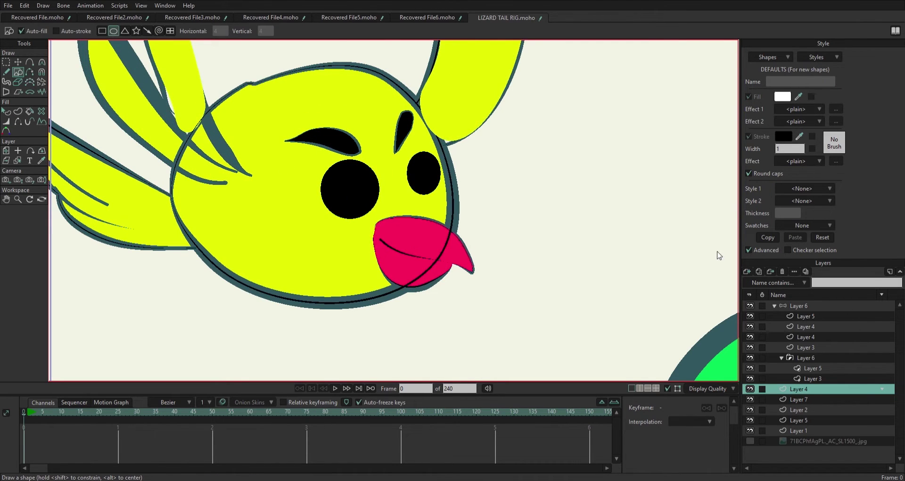
pyautogui.hotkey('ctrl', 'z')
pyautogui.hotkey('ctrl', 'z')
# Draw white ovals for the bird's two eyes with smaller black oval pupils inside them, and set the default colours back to white
pyautogui.moveTo(321, 157); pyautogui.dragTo(381, 214)
pyautogui.moveTo(405, 145); pyautogui.dragTo(441, 189)
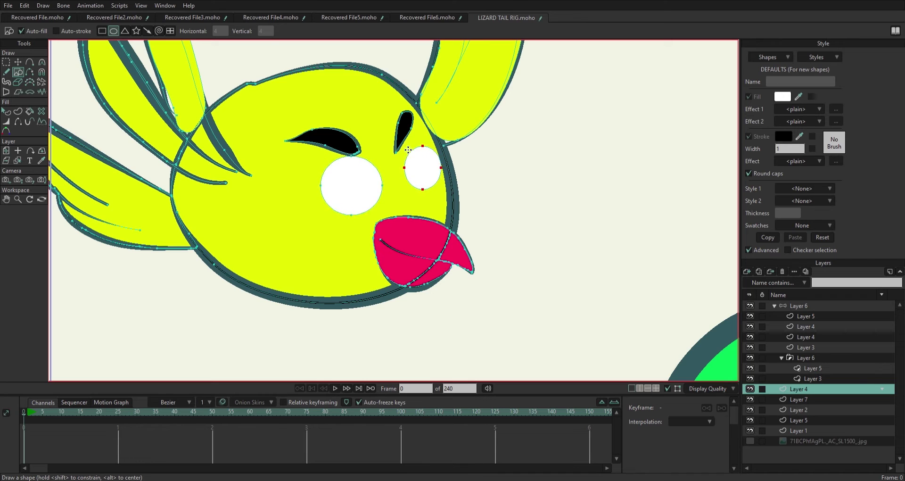
pyautogui.click(811, 96)
pyautogui.moveTo(344, 165); pyautogui.dragTo(381, 205)
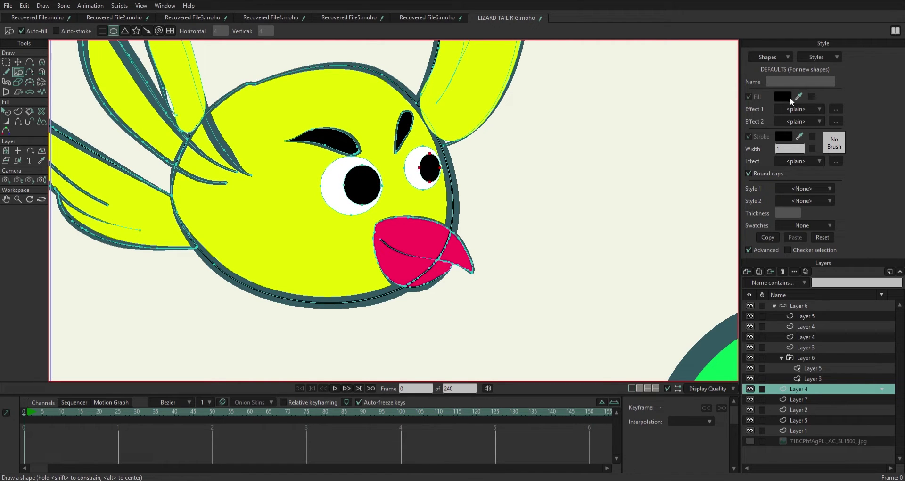
pyautogui.moveTo(435, 176); pyautogui.dragTo(415, 154)
pyautogui.click(785, 139)
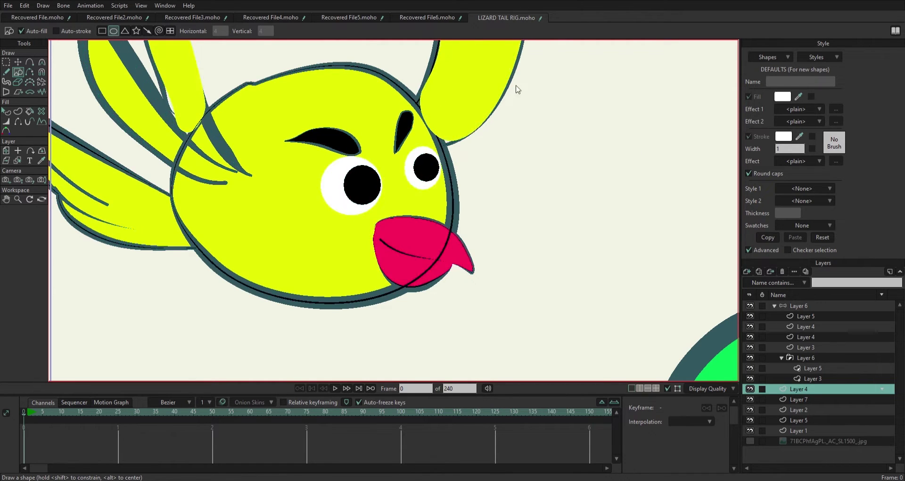
pyautogui.hotkey('ctrl', 'r')
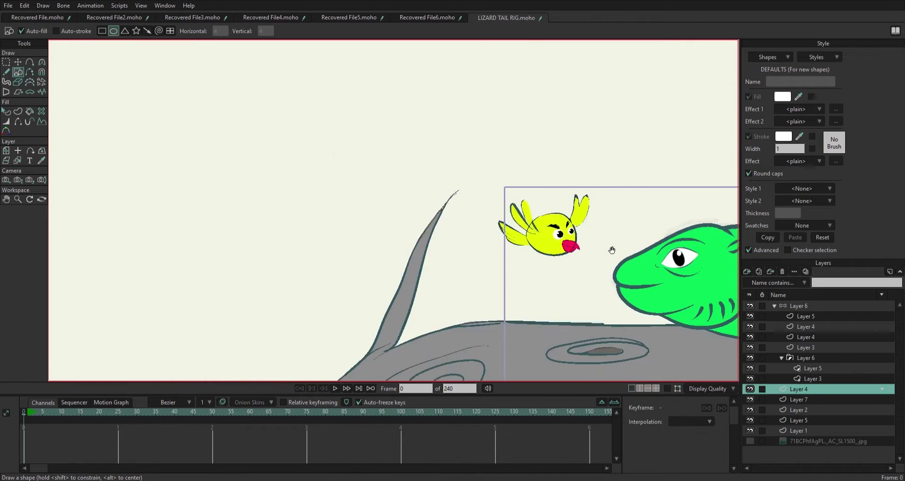
pyautogui.press('g')
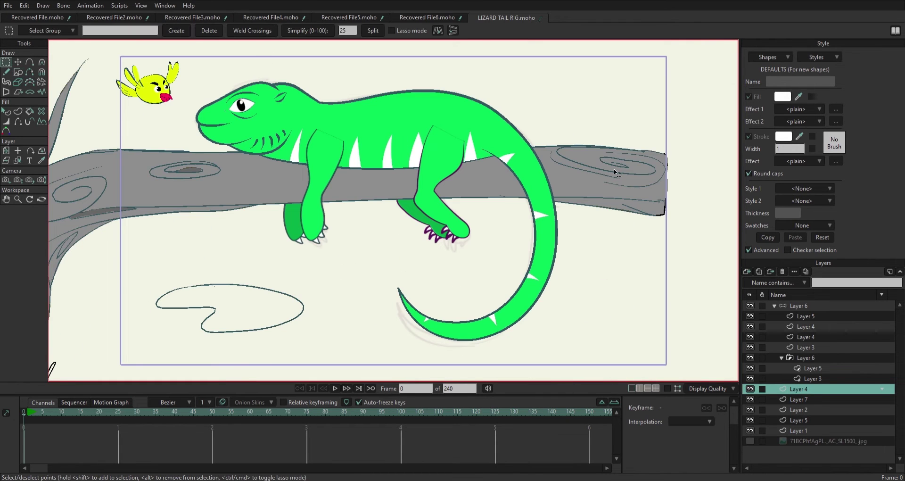
# Hide Layer 1 and draw a large cyan rectangle on Layer 5 as the water behind the branch, extending beyond the frame
pyautogui.click(750, 431)
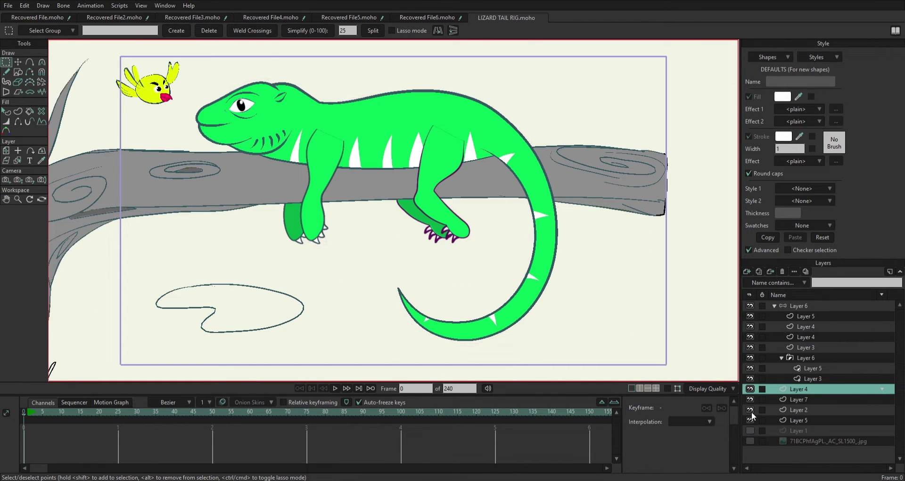
pyautogui.click(795, 419)
pyautogui.press('s')
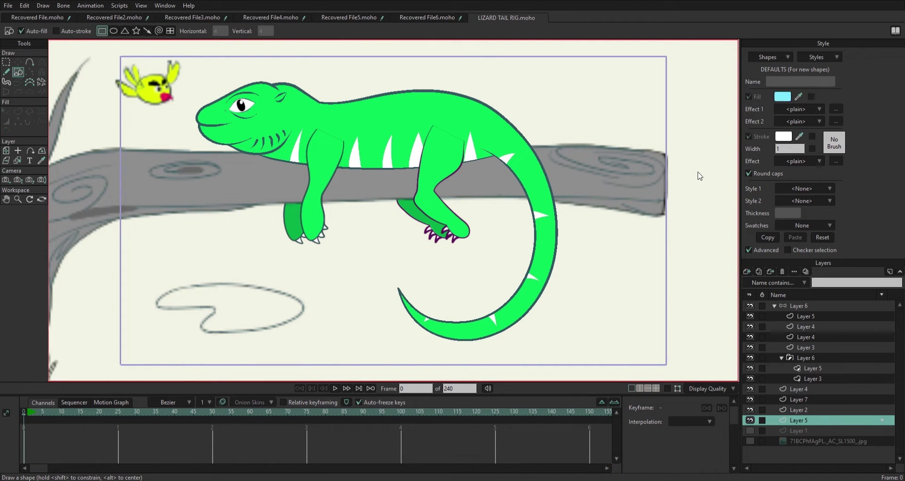
pyautogui.moveTo(103, 211)
pyautogui.mouseDown()
pyautogui.moveTo(184, 227)
pyautogui.moveTo(677, 380)
pyautogui.mouseUp()
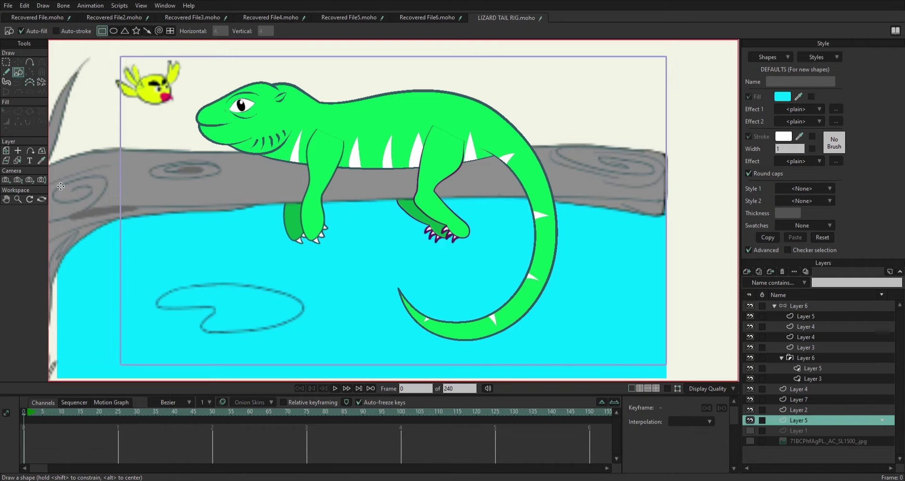
pyautogui.hotkey('ctrl', 'z')
pyautogui.scroll(-5, 697, 299)
pyautogui.moveTo(557, 310)
pyautogui.mouseDown()
pyautogui.moveTo(447, 330)
pyautogui.moveTo(707, 256)
pyautogui.mouseUp()
pyautogui.scroll(5, 693, 287)
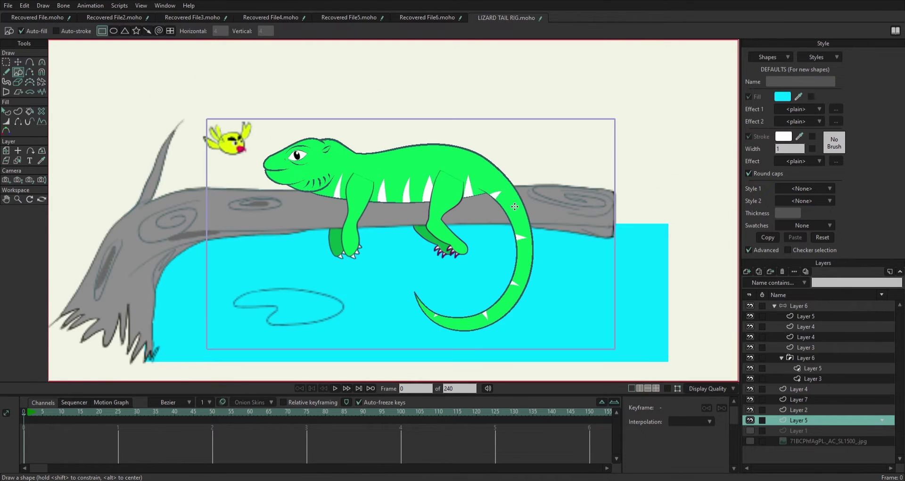
# Move Layer 4, Layer 7, Layer 2 and the water's Layer 5 into the Layer 6 bone group
pyautogui.press('g')
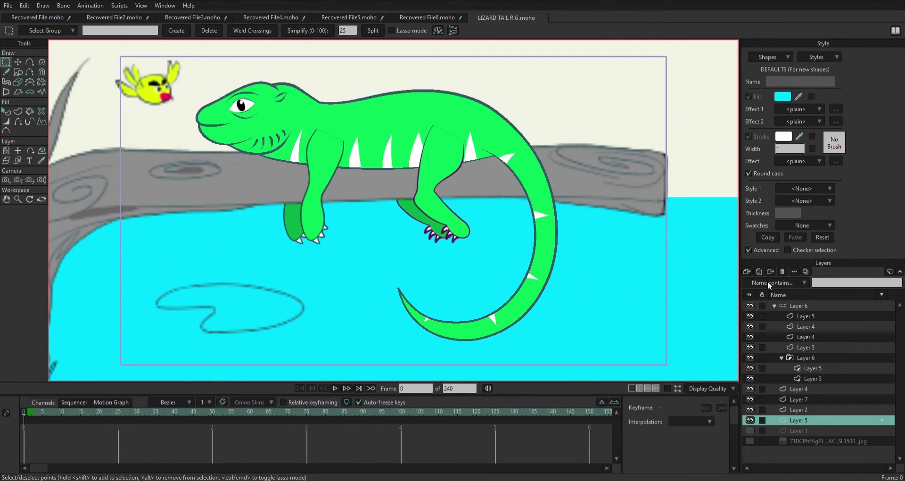
pyautogui.click(775, 305)
pyautogui.press('r')
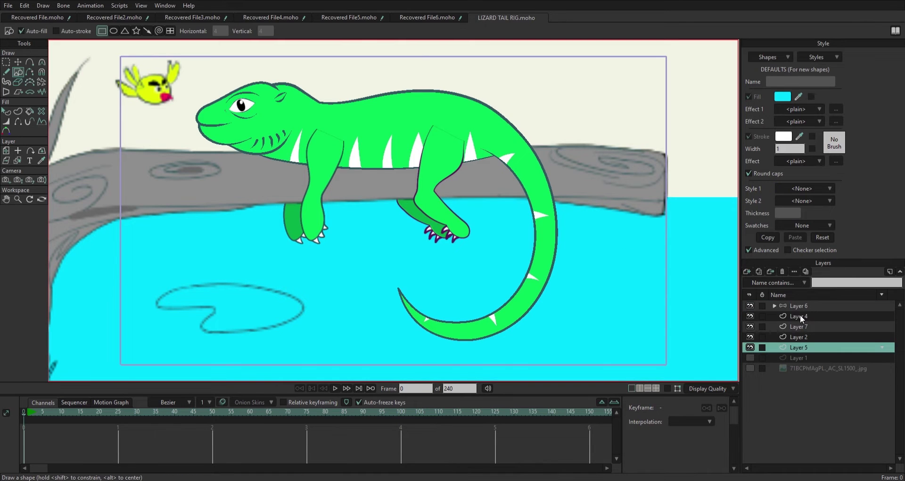
pyautogui.keyDown('shift'); pyautogui.click(799, 315); pyautogui.keyUp('shift')
pyautogui.moveTo(770, 321)
pyautogui.mouseDown()
pyautogui.moveTo(800, 318)
pyautogui.moveTo(796, 307)
pyautogui.mouseUp()
pyautogui.click(775, 306)
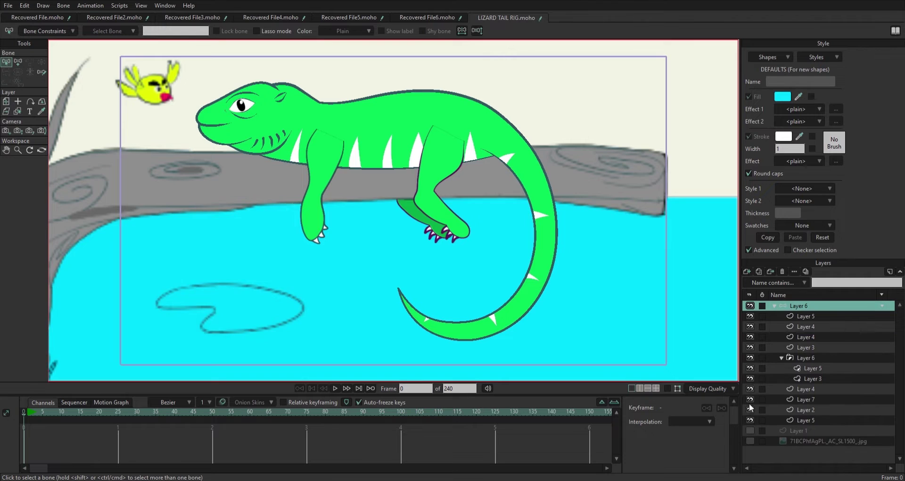
# Stretch the cut end of the branch on Layer 4 past the edge of the frame with the Magnet tool
pyautogui.click(802, 386)
pyautogui.click(666, 389)
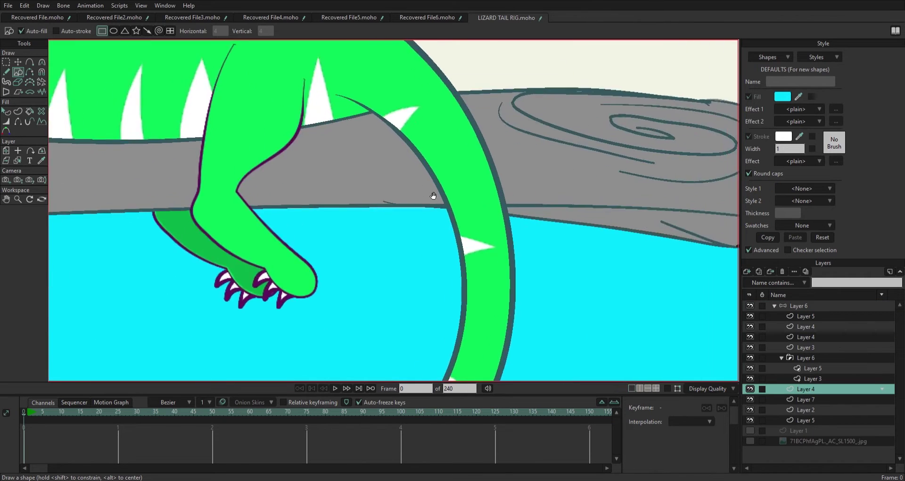
pyautogui.scroll(-2, 496, 188)
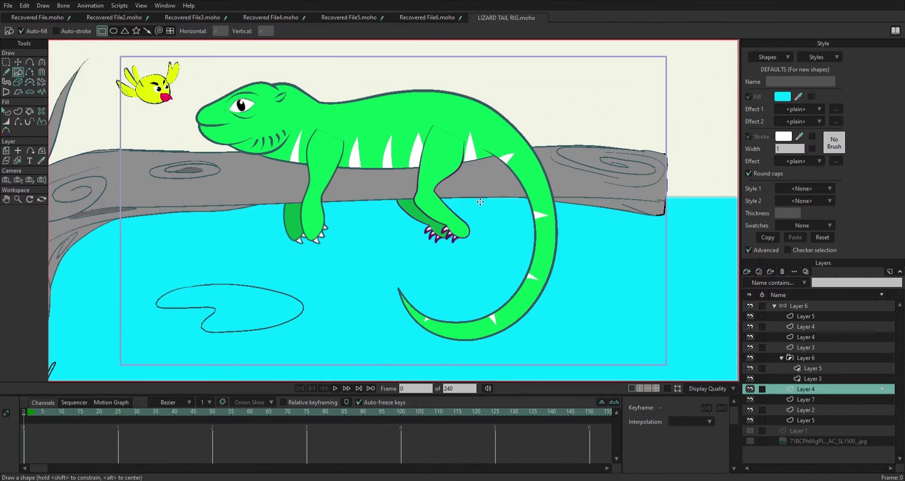
pyautogui.press('x')
pyautogui.moveTo(698, 178); pyautogui.dragTo(690, 198)
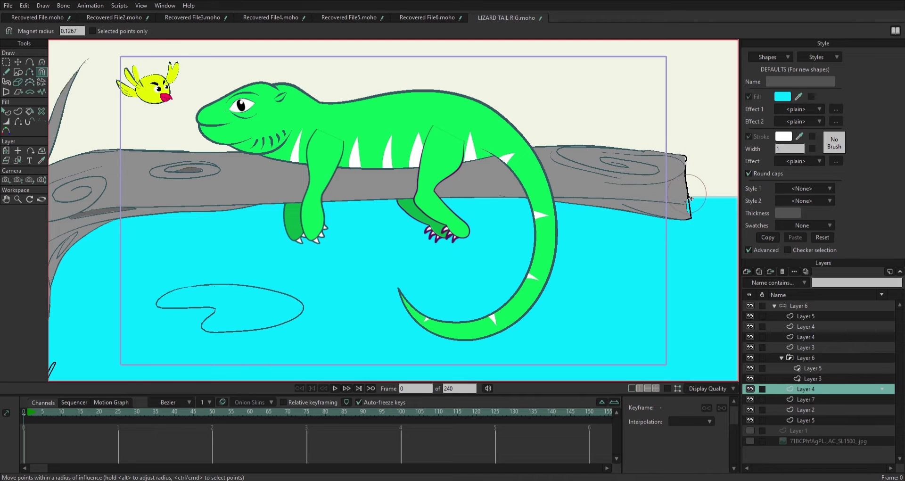
pyautogui.press('g')
# Match the purple outlines of the hind legs and claws to the lizard's dark outline using the Eyedropper
pyautogui.click(41, 161)
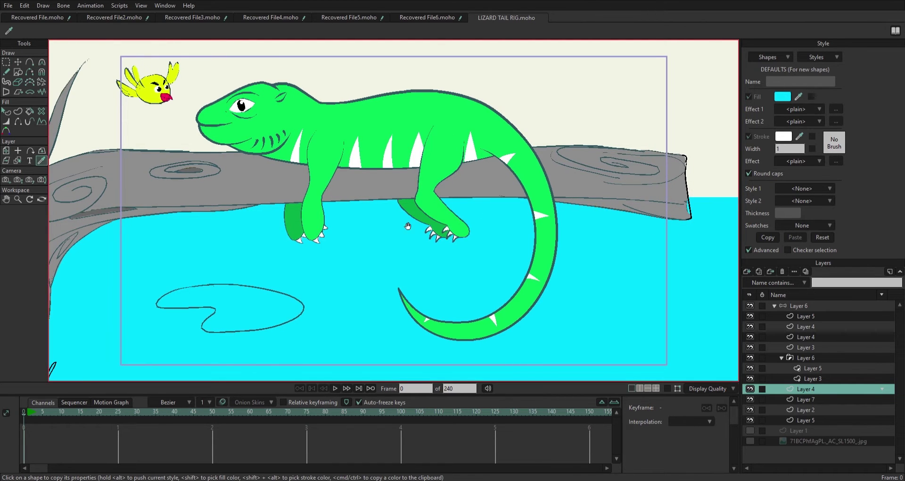
pyautogui.scroll(-2, 598, 229)
pyautogui.scroll(3, 598, 229)
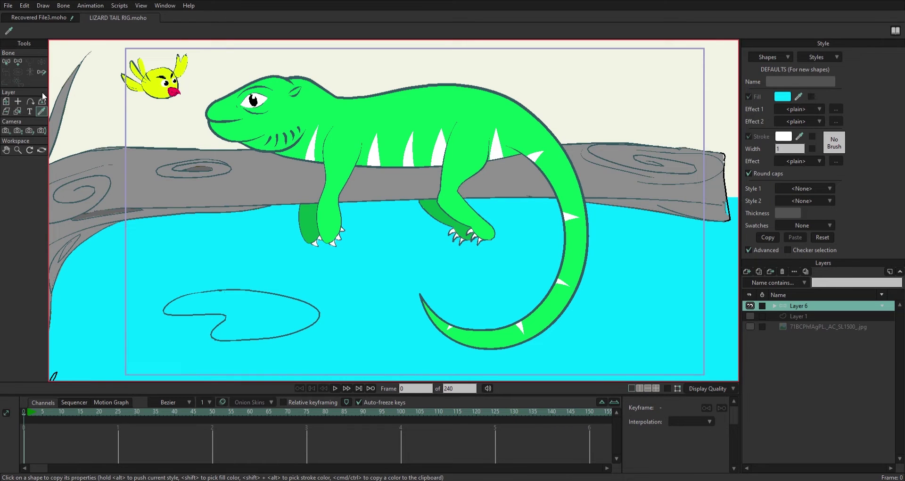
# Add body bones to the lizard, running from mid-body towards the tail and towards the head
pyautogui.click(18, 62)
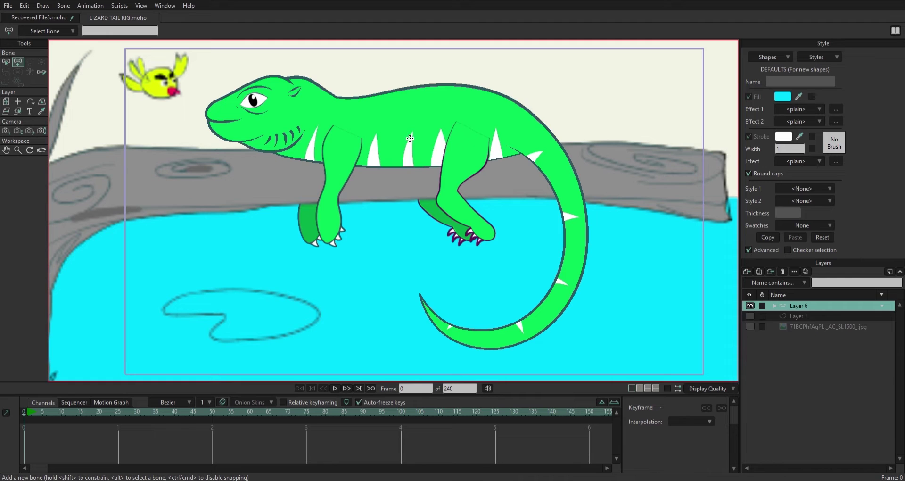
pyautogui.moveTo(411, 137)
pyautogui.mouseDown()
pyautogui.moveTo(404, 228)
pyautogui.moveTo(410, 149)
pyautogui.mouseUp()
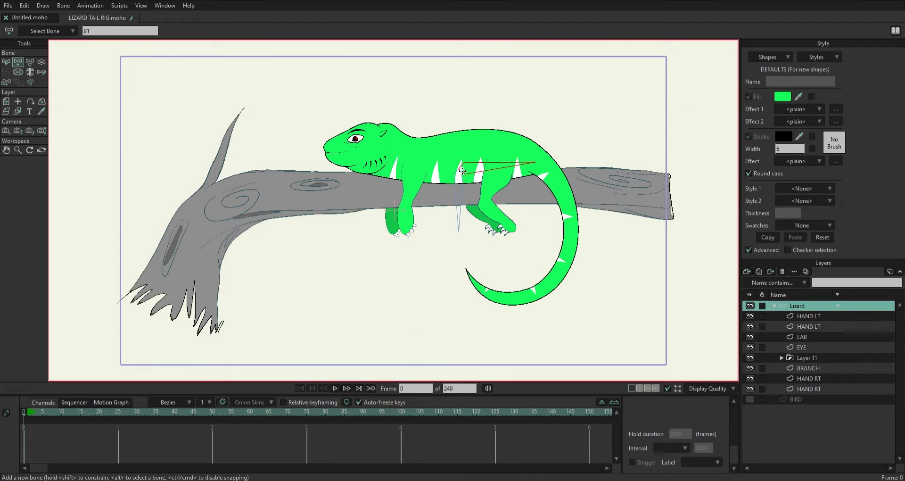
pyautogui.click(542, 166)
pyautogui.moveTo(457, 166); pyautogui.dragTo(393, 157)
# Add bones down the lizard's front and hind legs, starting each leg chain from the body
pyautogui.press('z')
pyautogui.press('a')
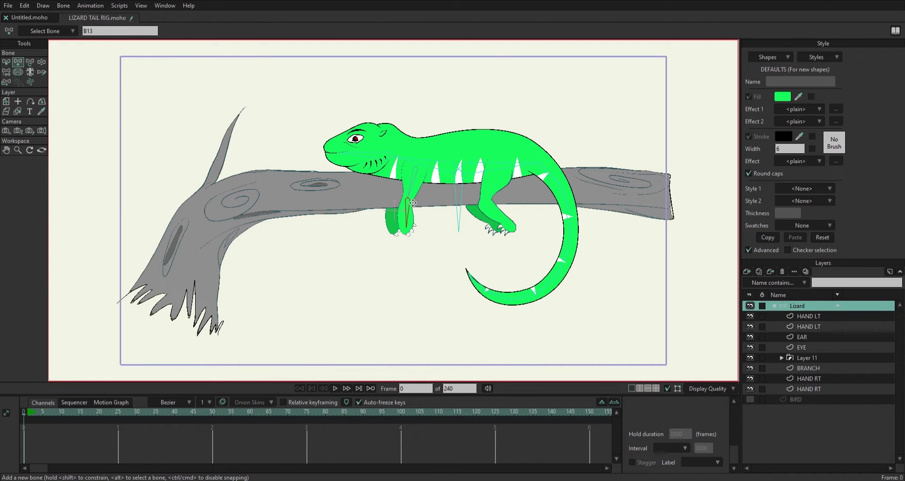
pyautogui.moveTo(501, 168); pyautogui.dragTo(490, 214)
pyautogui.keyDown('alt'); pyautogui.click(404, 171); pyautogui.keyUp('alt')
pyautogui.keyDown('alt'); pyautogui.click(485, 170); pyautogui.keyUp('alt')
# Add separate bones along the branch and across the base of the trunk
pyautogui.press('z')
pyautogui.click(18, 62)
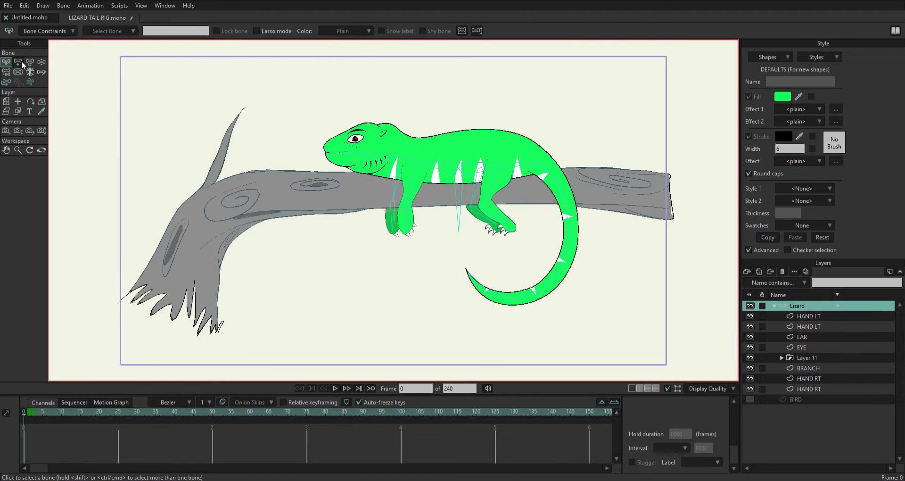
pyautogui.press('b')
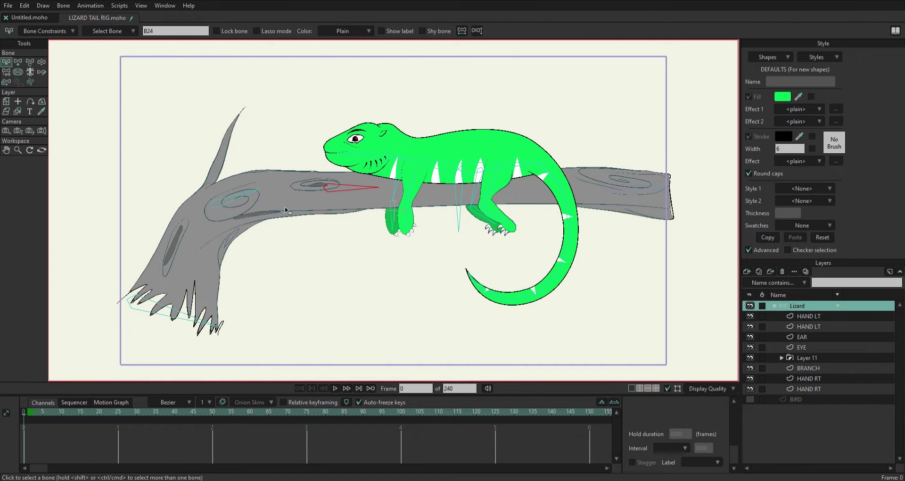
# Bind the BRANCH layer only to the branch and trunk bones, and try manipulating the lizard's bones
pyautogui.click(810, 378)
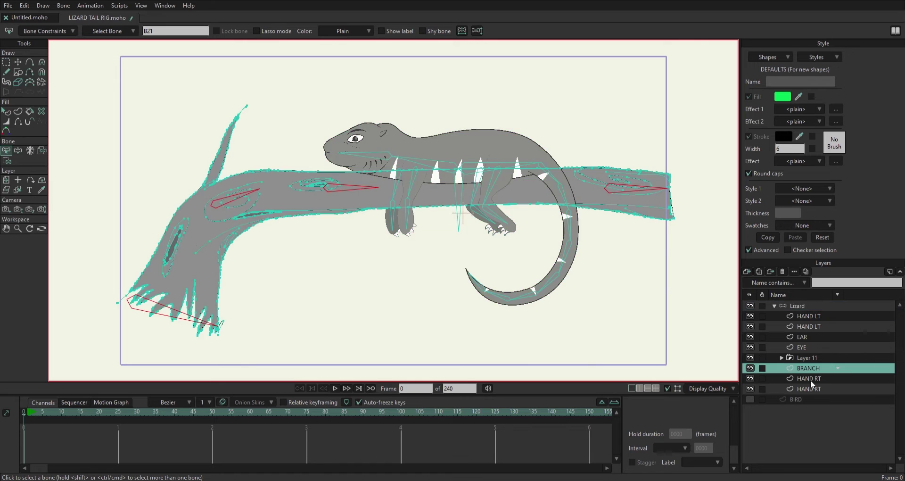
pyautogui.click(802, 305)
pyautogui.press('z')
pyautogui.moveTo(452, 172); pyautogui.dragTo(592, 191)
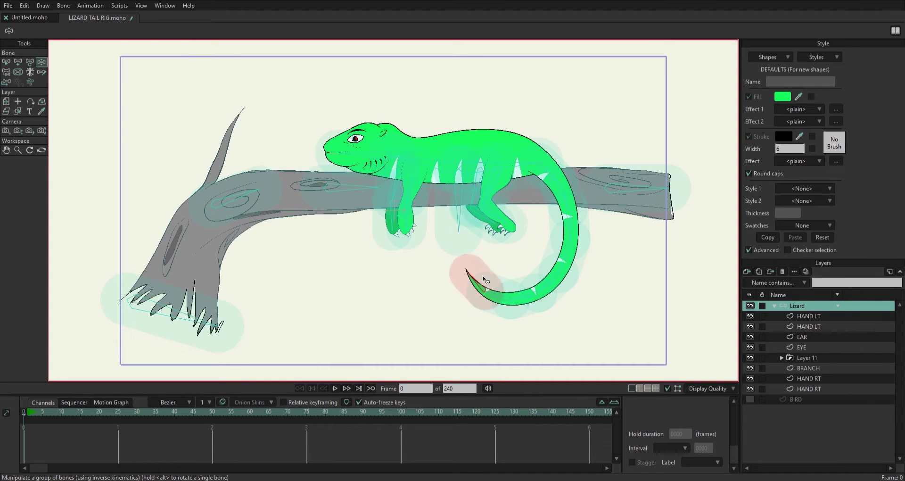
# Reduce the bone strength of the tail, body, leg, head and branch bones so each influence area fits its own part
pyautogui.press('s')
pyautogui.click(504, 297)
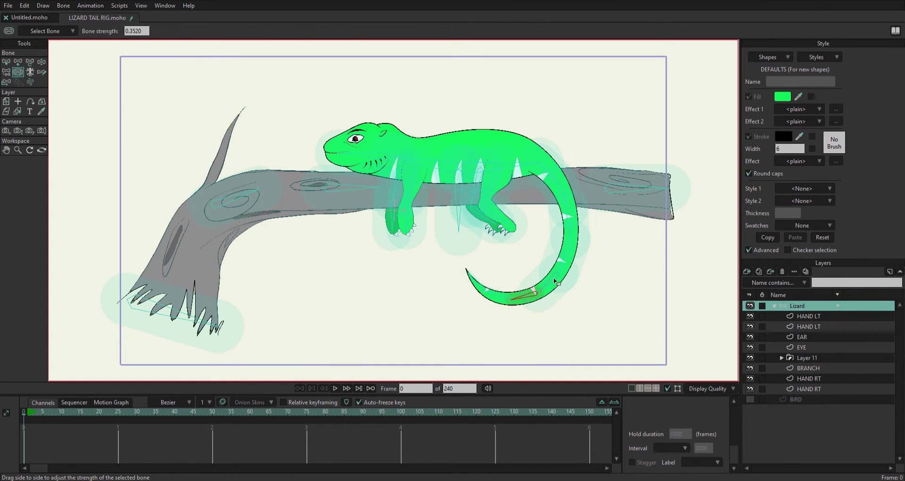
pyautogui.click(554, 178)
pyautogui.moveTo(410, 186); pyautogui.dragTo(382, 188)
pyautogui.click(502, 187)
pyautogui.moveTo(502, 186); pyautogui.dragTo(471, 193)
pyautogui.click(430, 165)
pyautogui.moveTo(431, 164); pyautogui.dragTo(410, 166)
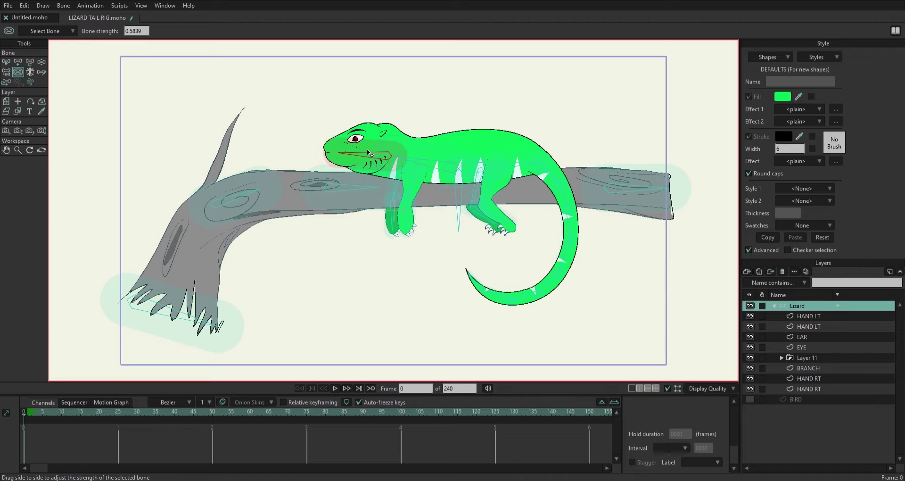
pyautogui.moveTo(235, 201); pyautogui.dragTo(221, 201)
pyautogui.moveTo(351, 188); pyautogui.dragTo(337, 188)
pyautogui.moveTo(636, 189); pyautogui.dragTo(622, 188)
# Test the front body bone, and add short bones along the lizard's belly near the legs
pyautogui.press('z')
pyautogui.moveTo(392, 163)
pyautogui.mouseDown()
pyautogui.moveTo(379, 151)
pyautogui.moveTo(375, 165)
pyautogui.mouseUp()
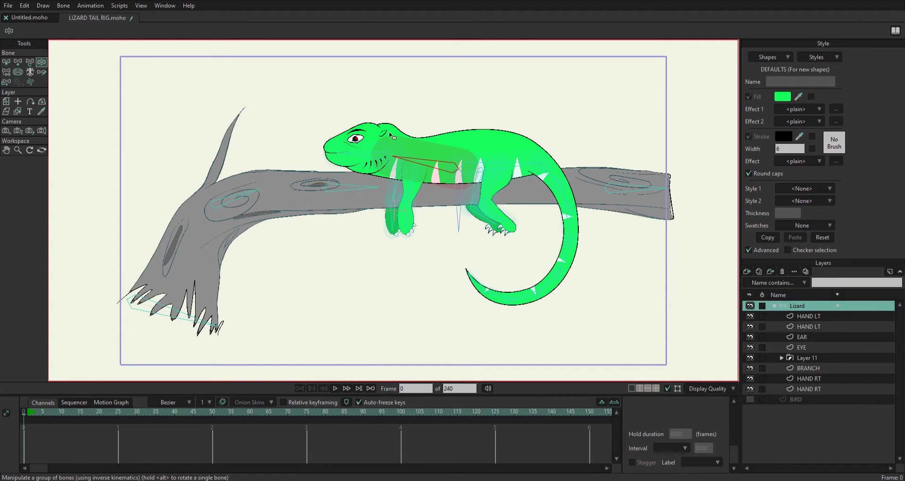
pyautogui.click(17, 62)
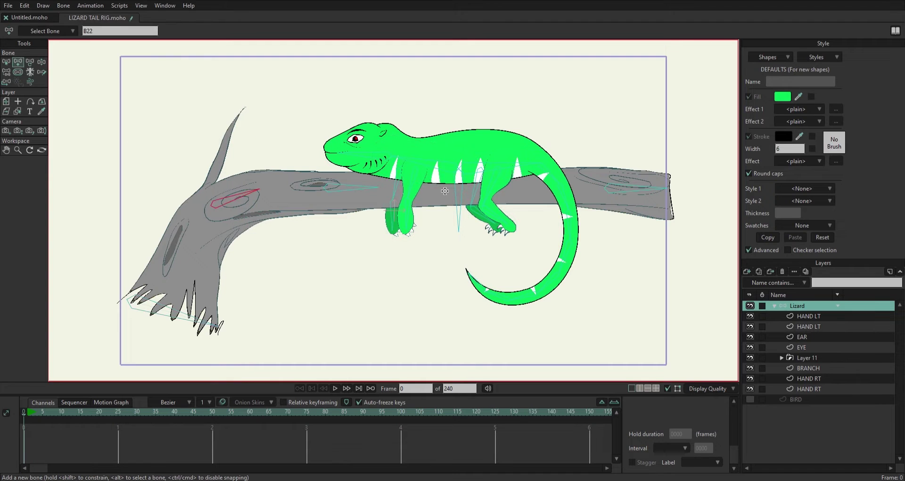
# Bind the MARKS and BODY layers to the head, body and tail bones, and test the bend by manipulating them
pyautogui.press('b')
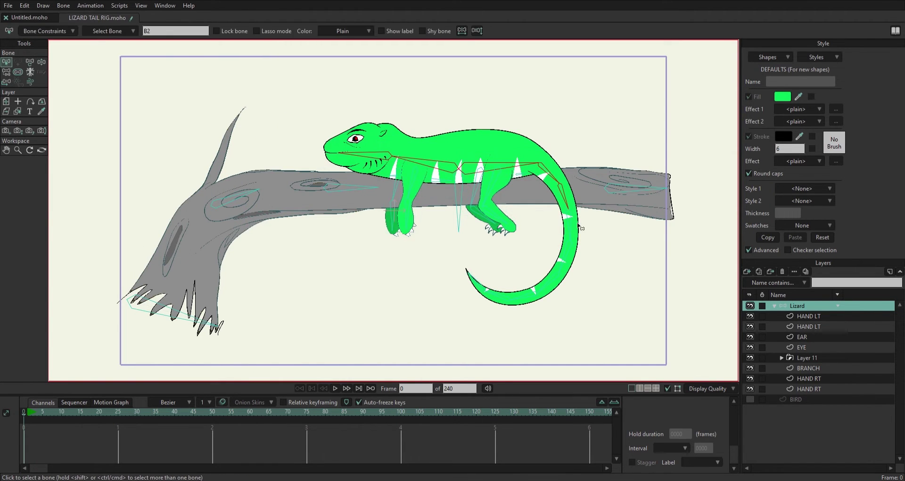
pyautogui.click(781, 358)
pyautogui.click(814, 367)
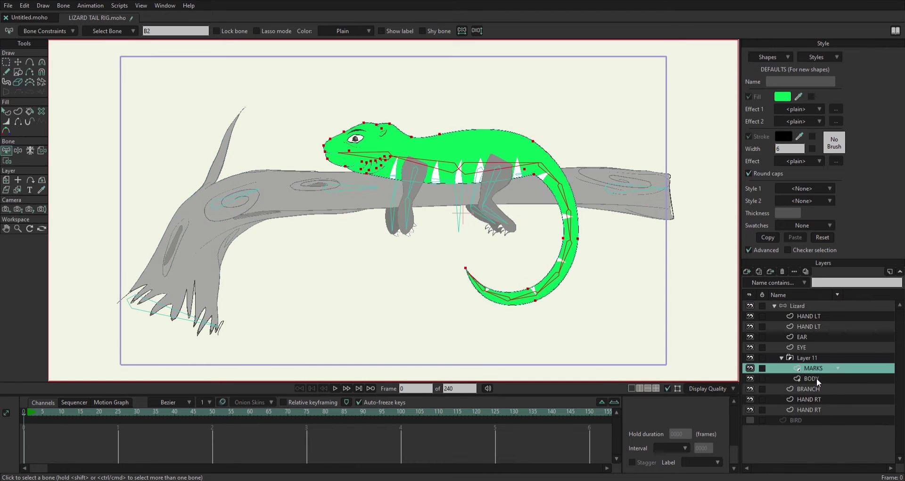
pyautogui.keyDown('shift'); pyautogui.click(813, 378); pyautogui.keyUp('shift')
pyautogui.click(801, 306)
pyautogui.click(41, 62)
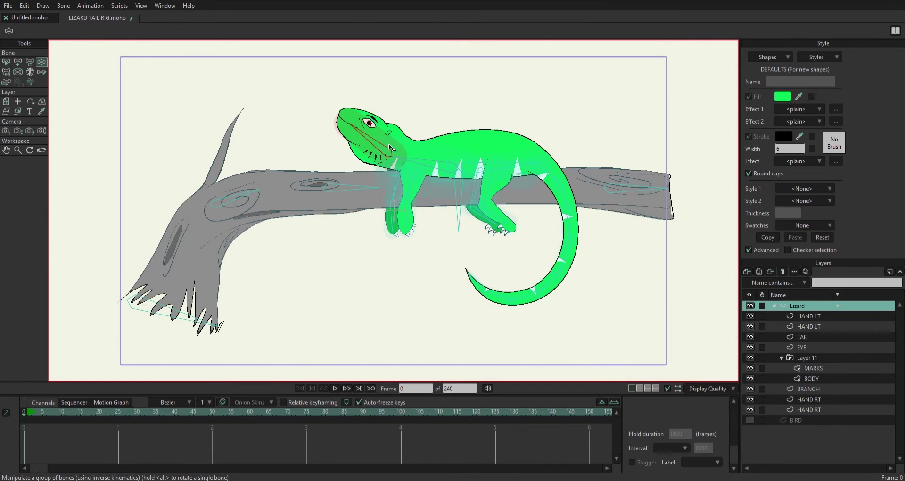
pyautogui.moveTo(549, 212); pyautogui.dragTo(513, 194)
# Bind each of the four HAND LT and HAND RT layers to its own leg bones, and test the leg movement
pyautogui.press('b')
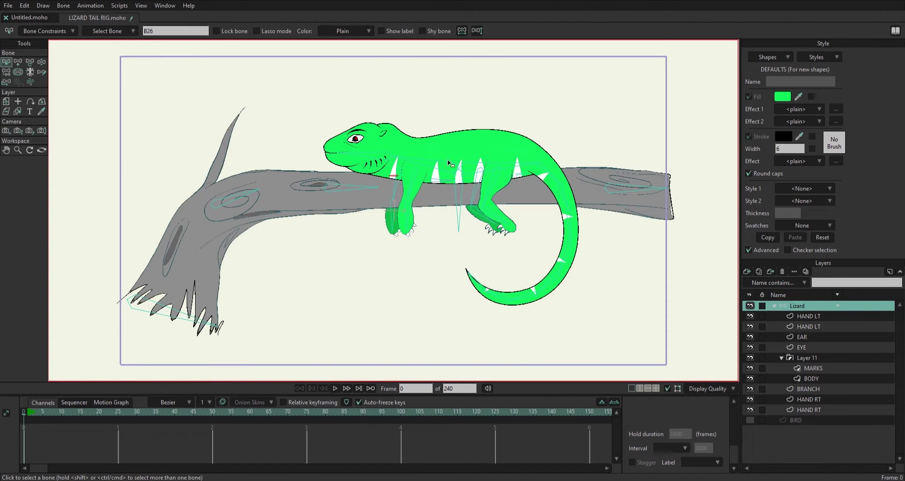
pyautogui.click(389, 220)
pyautogui.click(792, 317)
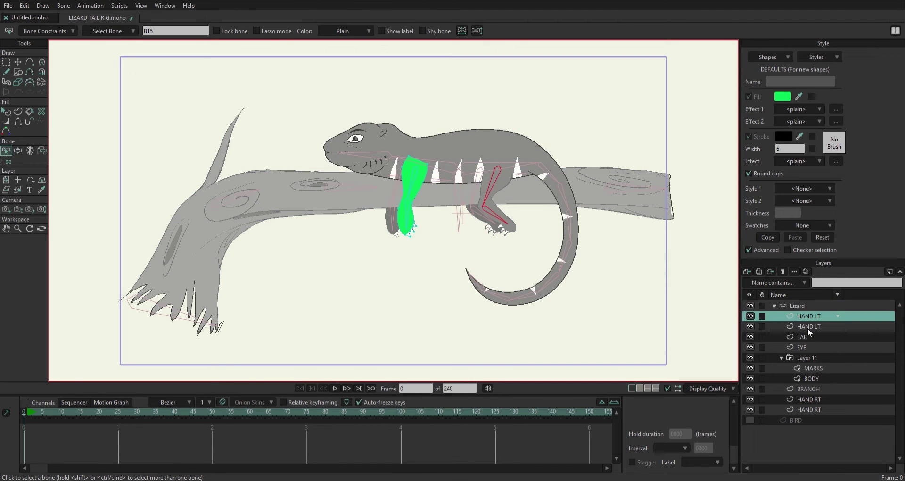
pyautogui.click(808, 327)
pyautogui.click(801, 399)
pyautogui.click(816, 409)
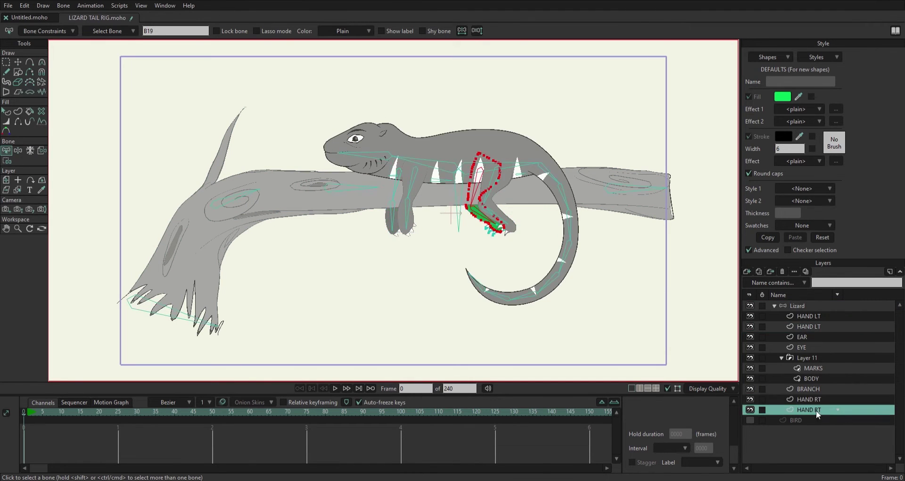
pyautogui.click(799, 306)
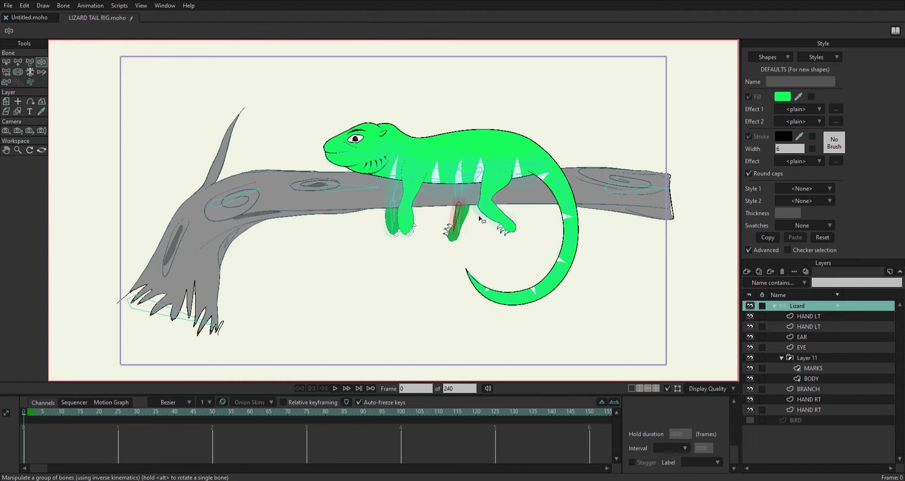
pyautogui.moveTo(491, 190); pyautogui.dragTo(497, 198)
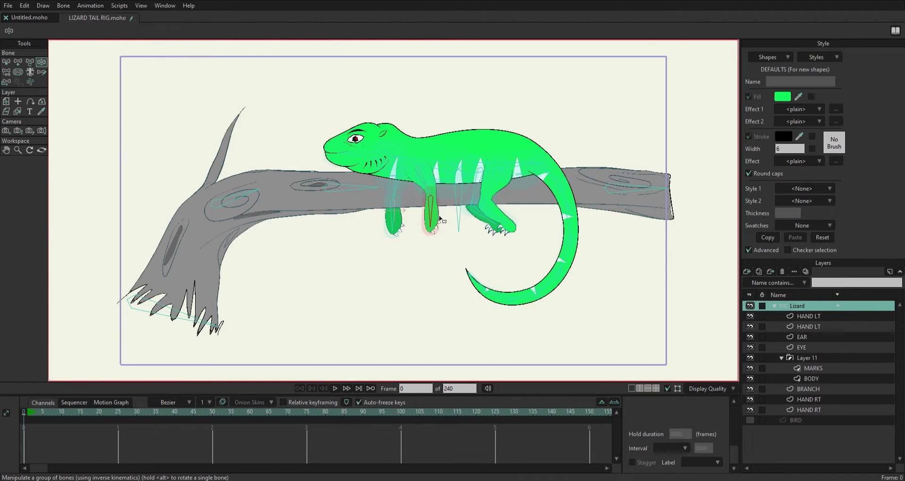
# Hide the two HAND LT layers and select the mid-belly point of the BODY layer
pyautogui.scroll(5, 399, 201)
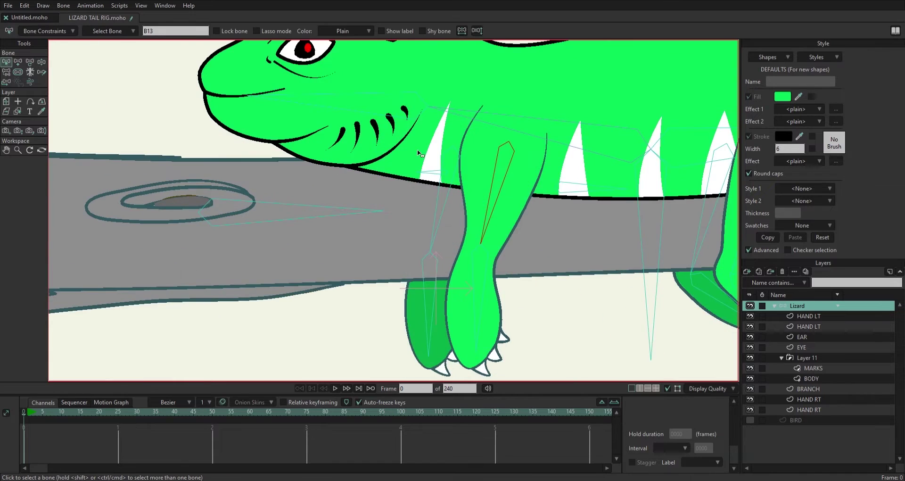
pyautogui.click(797, 367)
pyautogui.click(810, 378)
pyautogui.hscroll(5, 613, 213)
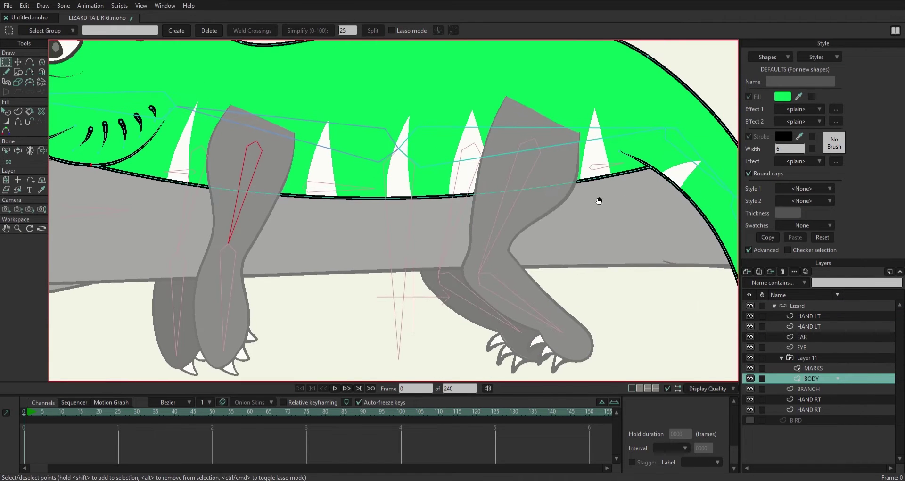
pyautogui.click(750, 316)
pyautogui.click(752, 327)
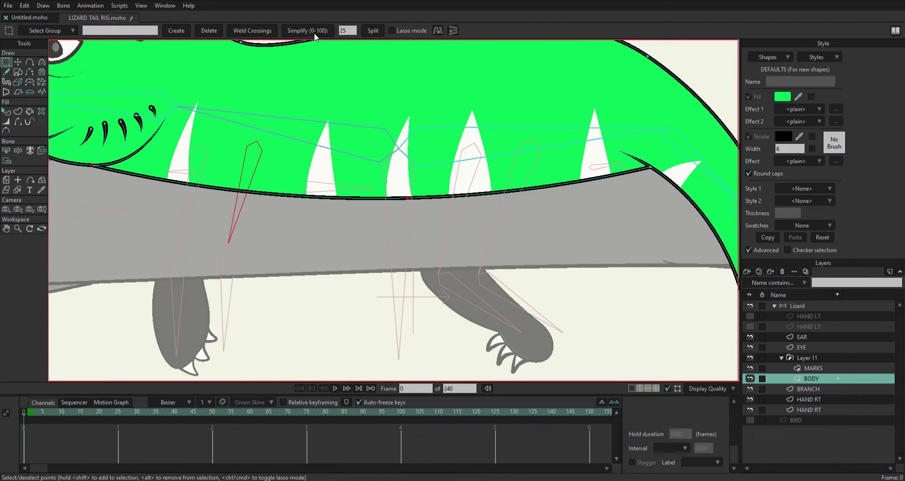
pyautogui.scroll(-6, 330, 189)
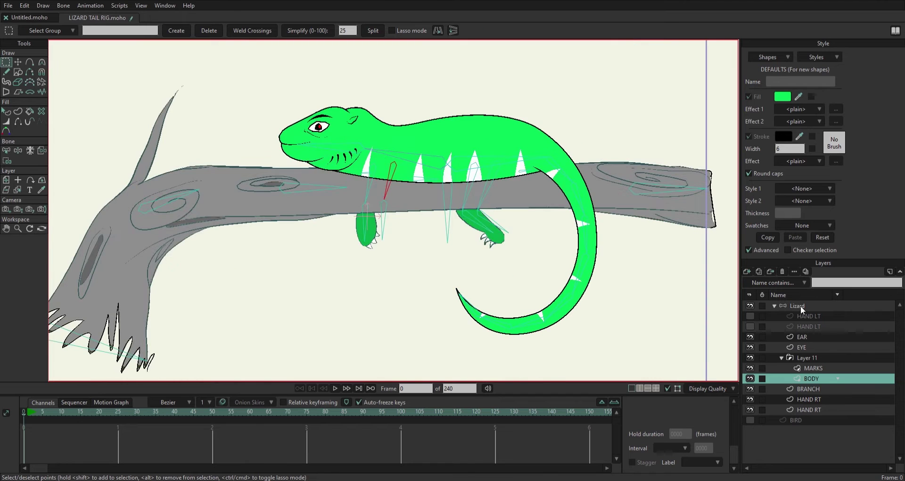
# Set the head bone's strength to 1.1637 so it covers the lizard's whole head
pyautogui.keyDown('ctrl'); pyautogui.keyDown('alt'); pyautogui.click(339, 147); pyautogui.keyUp('alt'); pyautogui.keyUp('ctrl')
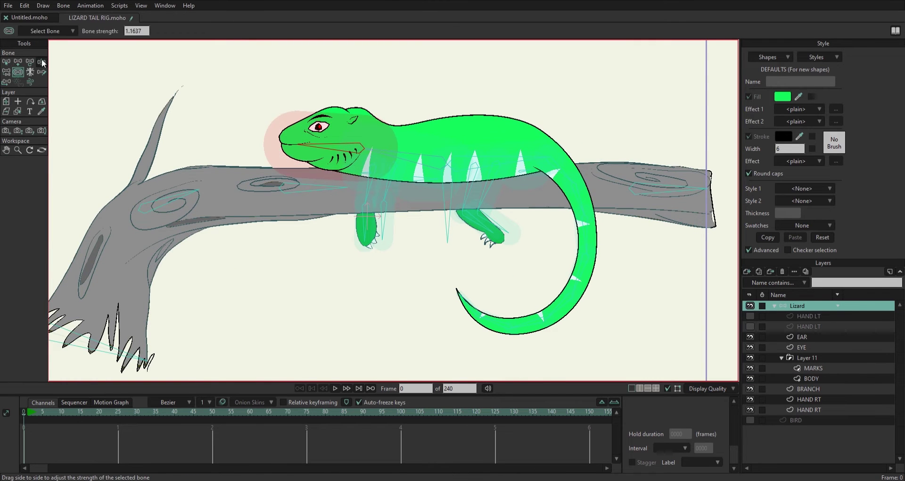
pyautogui.scroll(3, 339, 146)
# Set the line width at the mouth corner of the BODY layer to 54 percent
pyautogui.press('b')
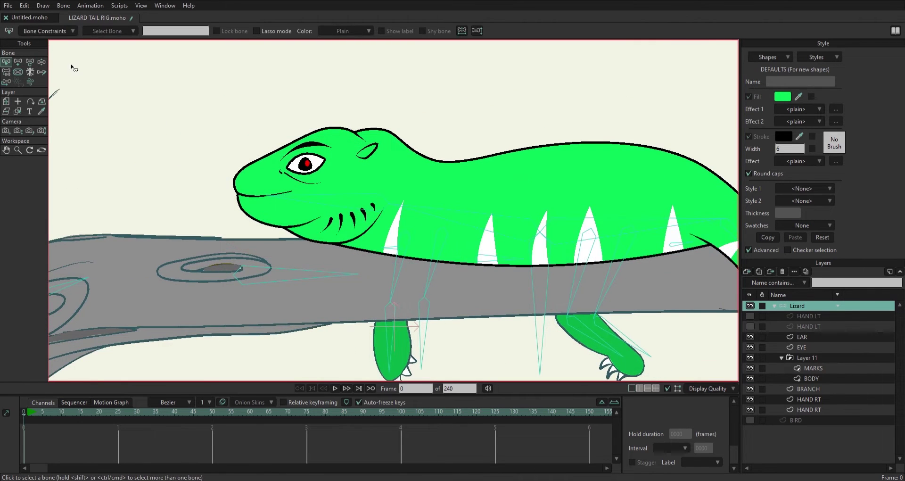
pyautogui.click(804, 380)
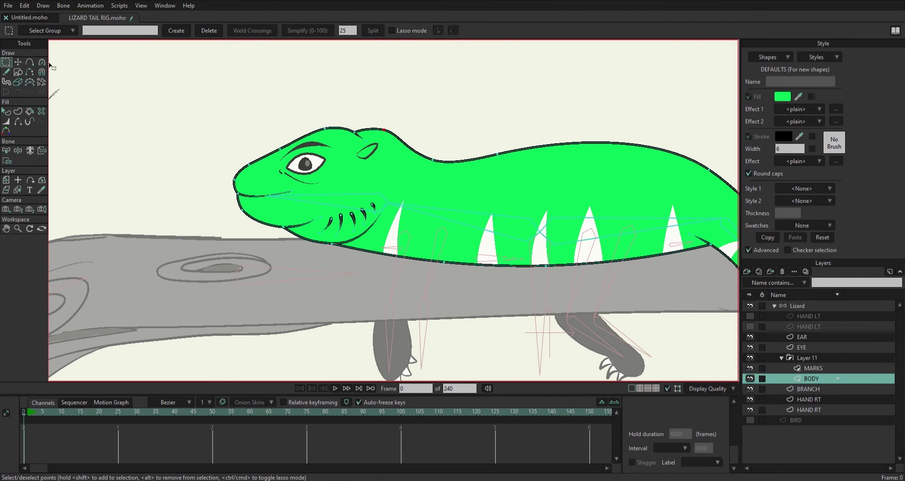
pyautogui.press('c')
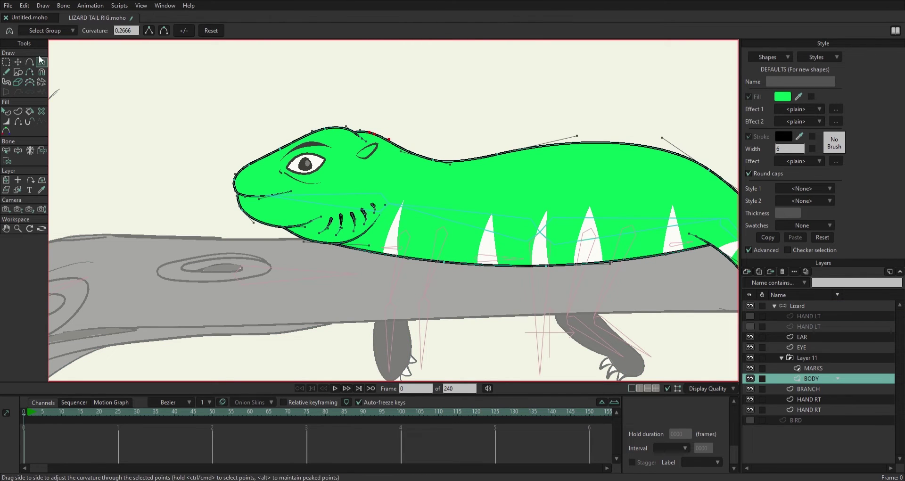
pyautogui.press('t')
pyautogui.click(292, 195)
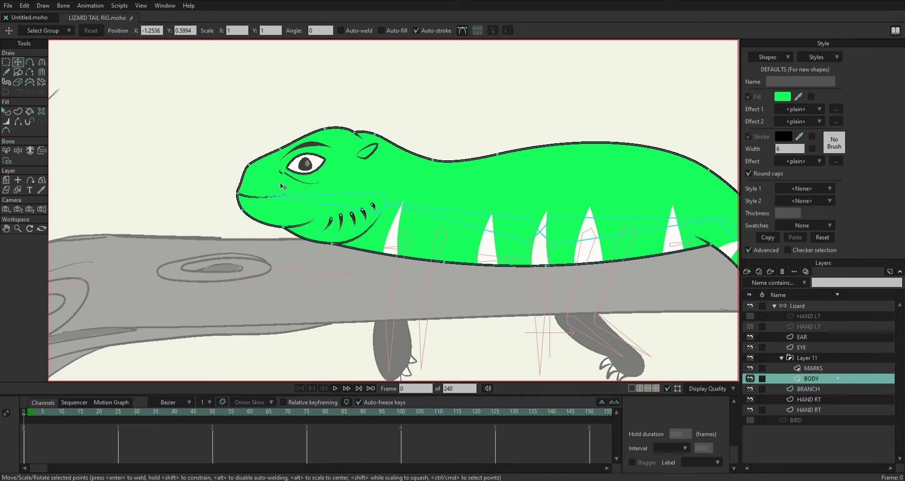
pyautogui.press('w')
pyautogui.moveTo(283, 194); pyautogui.dragTo(294, 193)
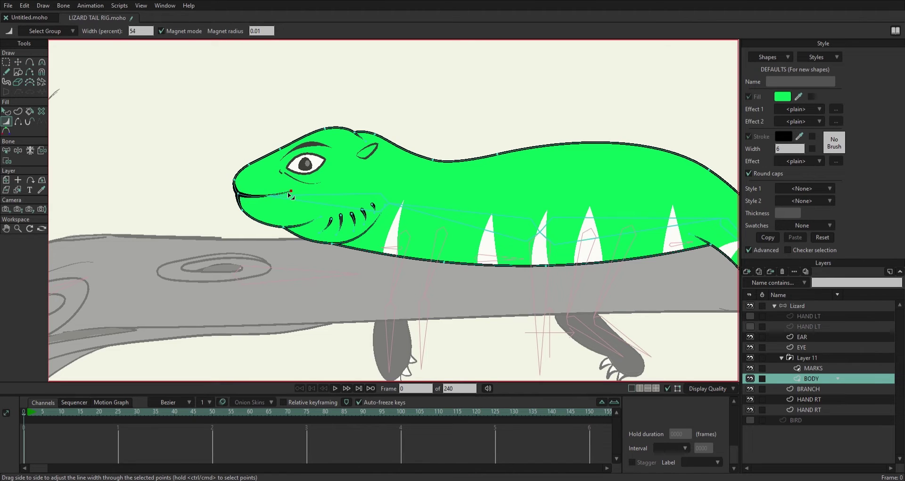
# Reshape the lizard's mouth and lower jaw by moving their points, and undo the last snout adjustment
pyautogui.press('t')
pyautogui.click(240, 198)
pyautogui.moveTo(245, 213); pyautogui.dragTo(304, 243)
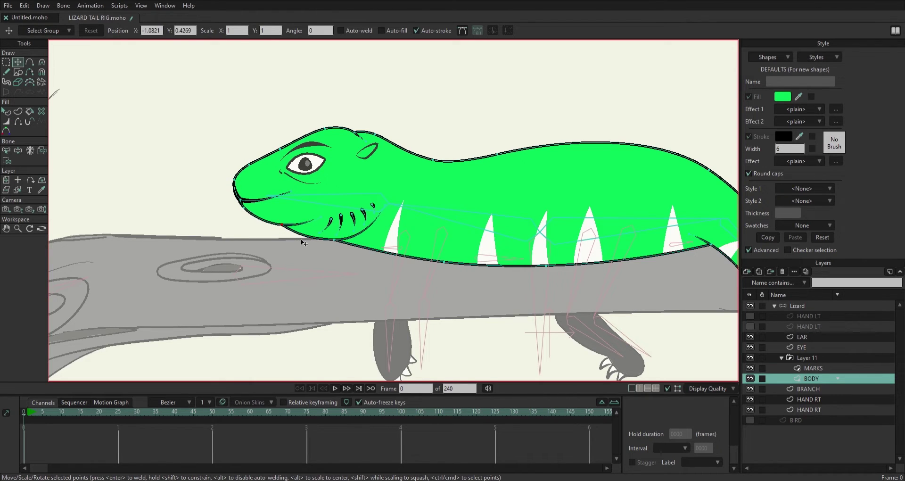
pyautogui.moveTo(247, 206); pyautogui.dragTo(253, 167)
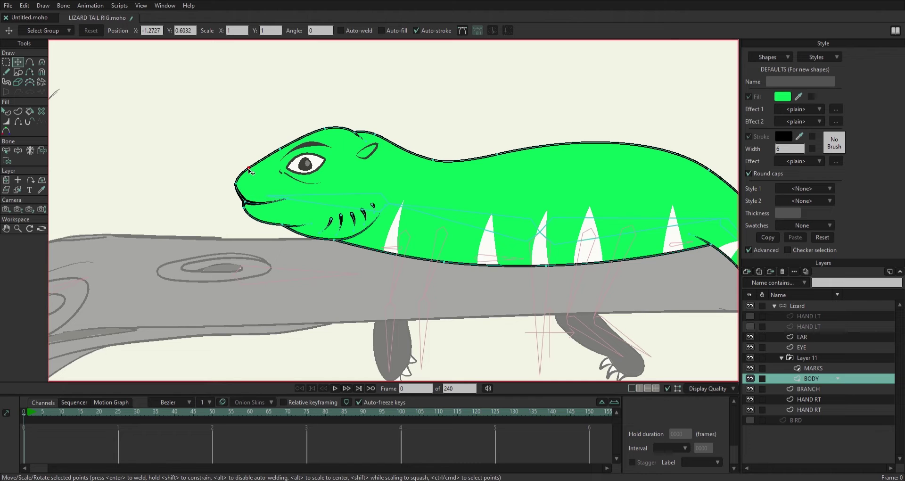
pyautogui.hotkey('ctrl', 'z')
# Adjust the pupil inside the lizard's eye on the EYE layer
pyautogui.press('g')
pyautogui.keyDown('ctrl'); pyautogui.keyDown('alt'); pyautogui.click(305, 164); pyautogui.keyUp('alt'); pyautogui.keyUp('ctrl')
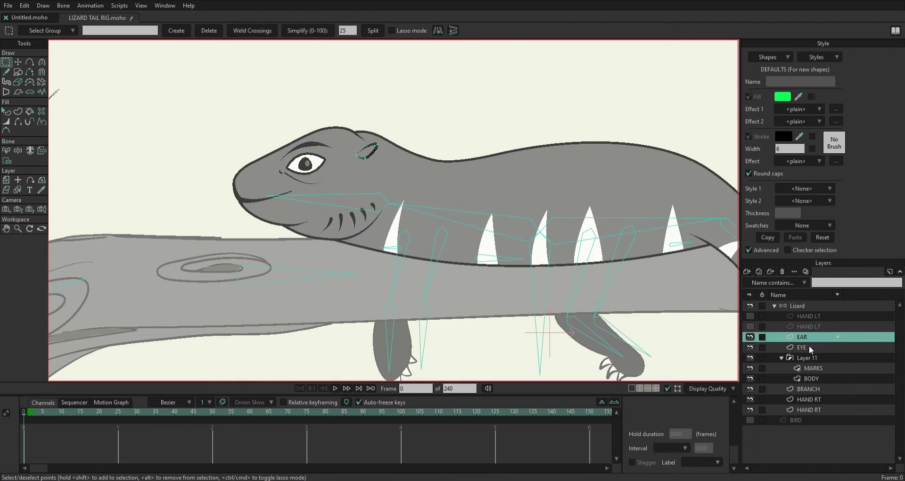
pyautogui.scroll(5, 332, 140)
pyautogui.scroll(-1, 333, 140)
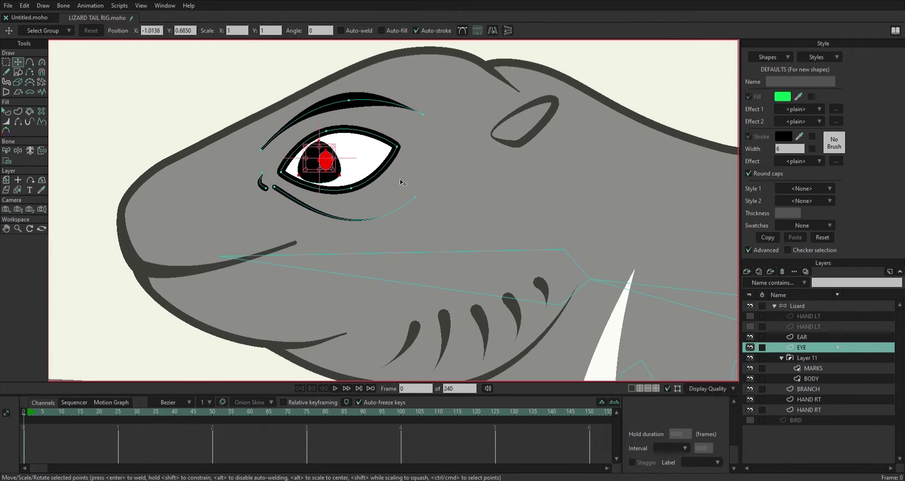
pyautogui.scroll(-4, 398, 182)
# Make the two hidden HAND LT layers visible again
pyautogui.click(801, 306)
pyautogui.click(750, 316)
pyautogui.click(750, 327)
# Duplicate the small mark at the eye's inner corner and place the copy on the snout as a nostril
pyautogui.scroll(5, 424, 165)
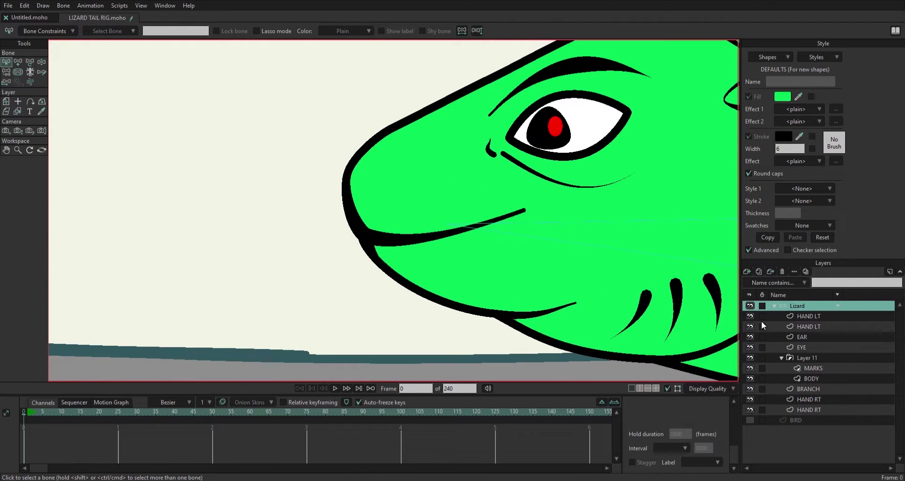
pyautogui.click(802, 336)
pyautogui.click(17, 62)
pyautogui.click(801, 347)
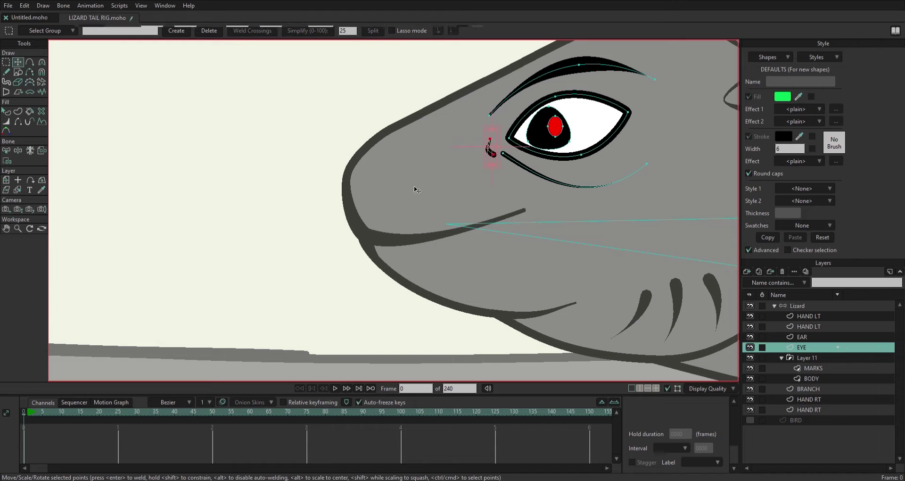
pyautogui.moveTo(518, 147); pyautogui.dragTo(404, 185)
pyautogui.click(798, 306)
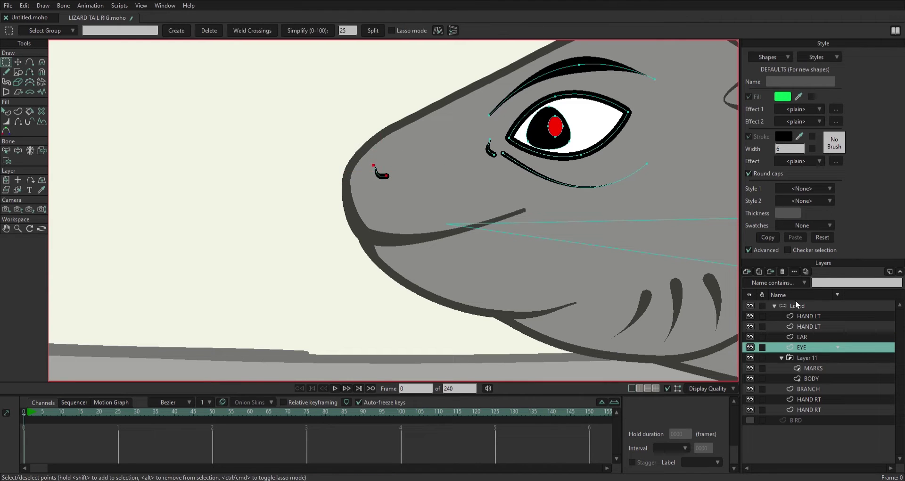
# Widen the ear shape on the EAR layer by moving its upper front point outward towards the eye
pyautogui.scroll(-5, 353, 228)
pyautogui.click(783, 378)
pyautogui.click(394, 242)
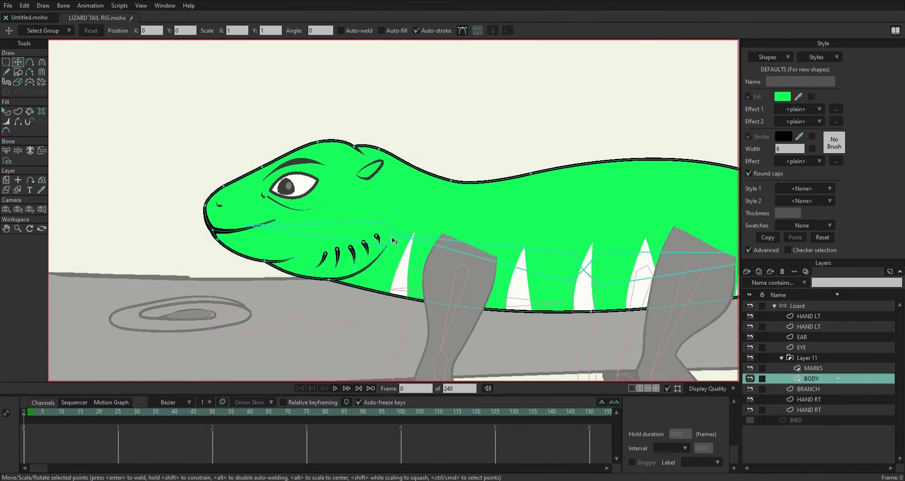
pyautogui.click(379, 166)
pyautogui.scroll(3, 381, 168)
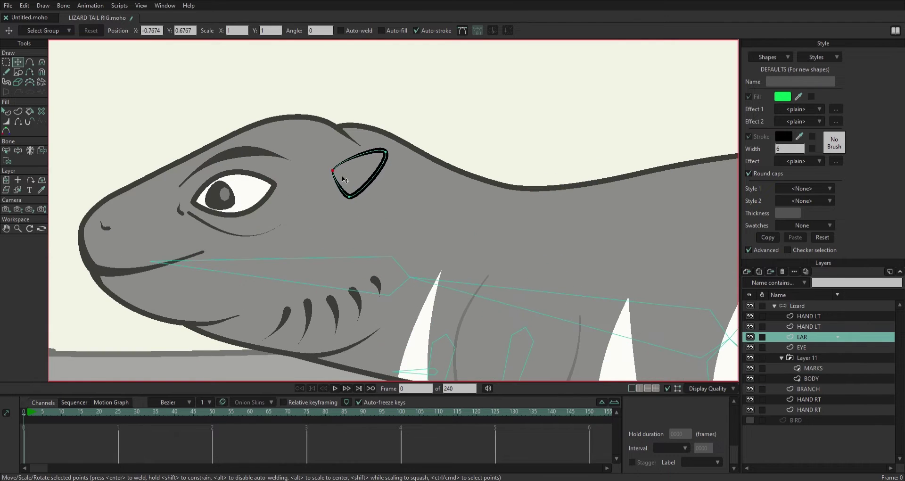
# Return to the Lizard bone layer and test the reshaped head by manipulating its bone
pyautogui.click(810, 314)
pyautogui.click(810, 306)
pyautogui.scroll(-3, 541, 277)
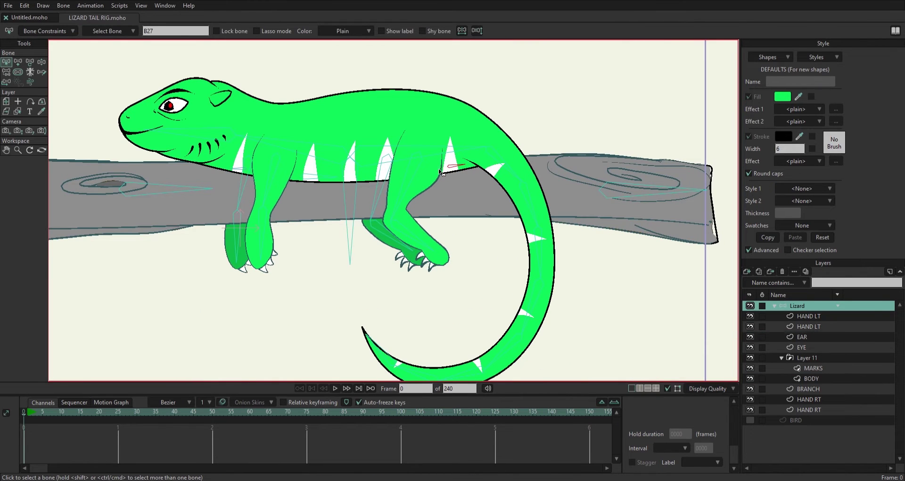
pyautogui.scroll(-3, 442, 172)
pyautogui.press('z')
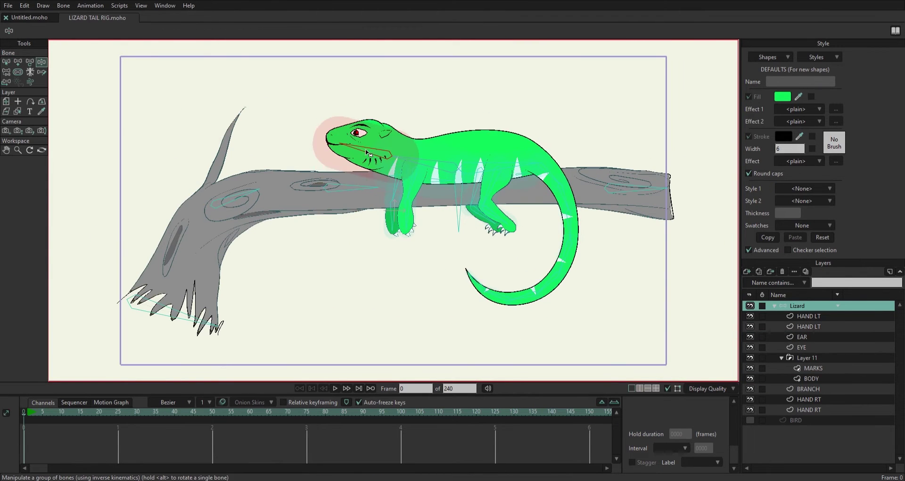
# Test the head's bend once more with Manipulate Bones
pyautogui.moveTo(368, 152); pyautogui.dragTo(362, 158)
pyautogui.press('b')
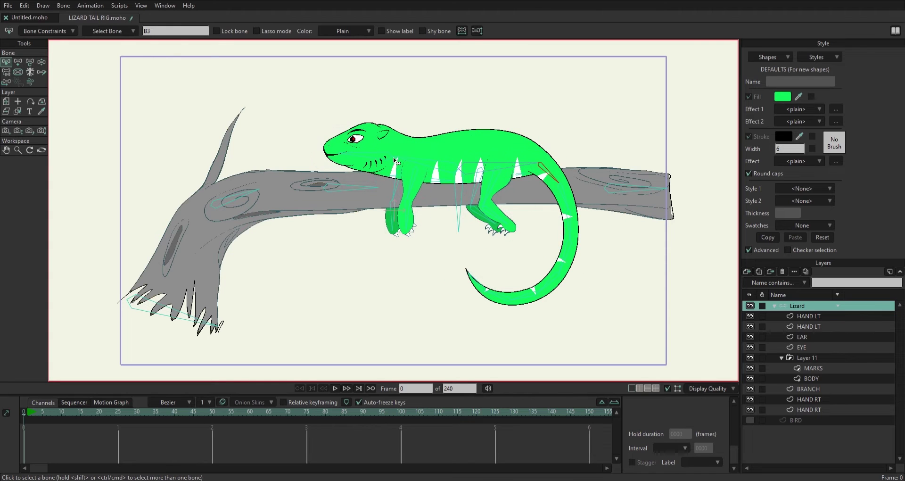
# On the Lizard bone layer, add a short upright bone above the lizard's tail base
pyautogui.click(810, 337)
pyautogui.doubleClick(796, 305)
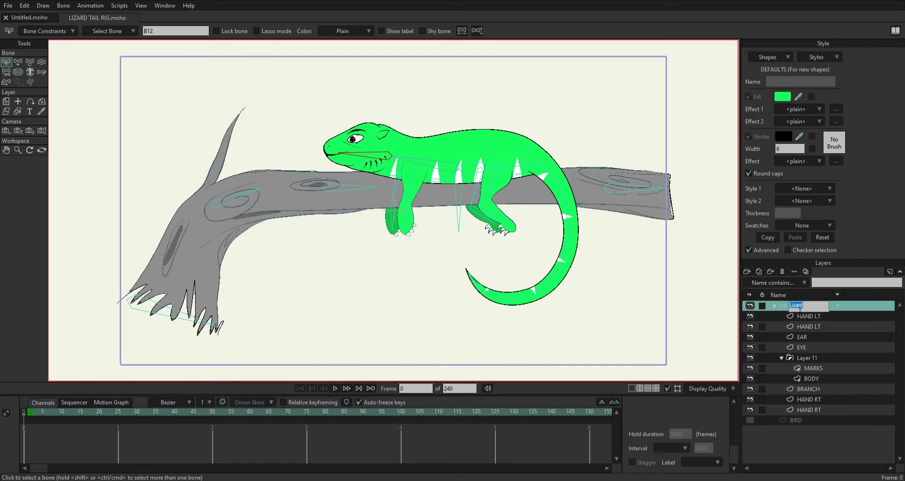
pyautogui.click(786, 306)
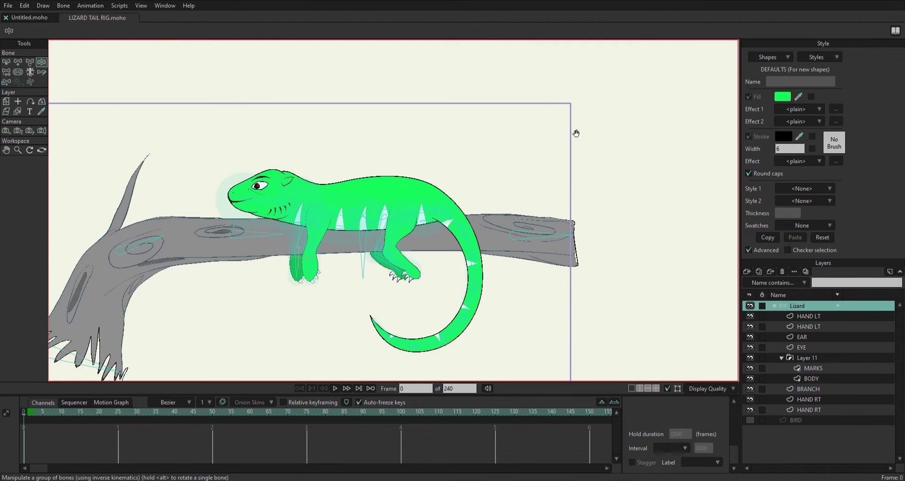
pyautogui.click(18, 62)
pyautogui.moveTo(492, 168); pyautogui.dragTo(492, 138)
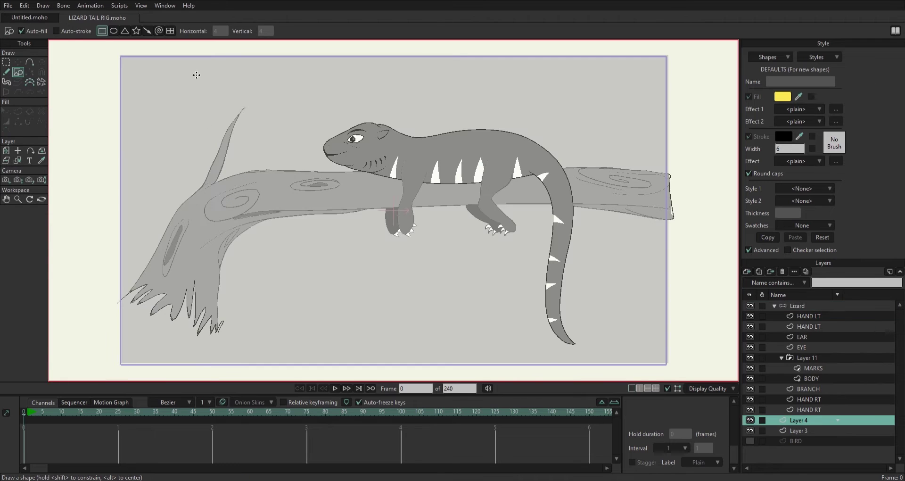
# Draw a long closed freehand puddle outline on Layer 4 below the branch and fill it light cyan
pyautogui.moveTo(221, 341); pyautogui.dragTo(287, 331)
pyautogui.hotkey('ctrl', 'z')
pyautogui.press('f')
pyautogui.moveTo(383, 293); pyautogui.dragTo(381, 294)
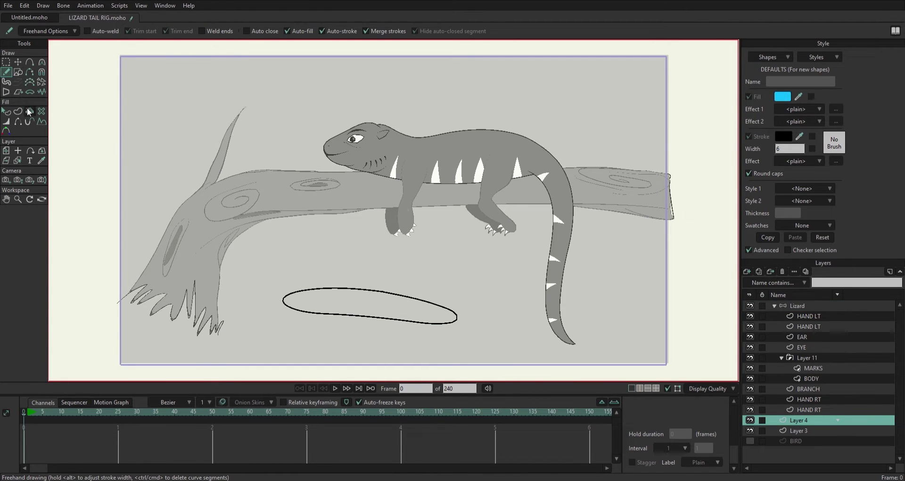
pyautogui.click(6, 82)
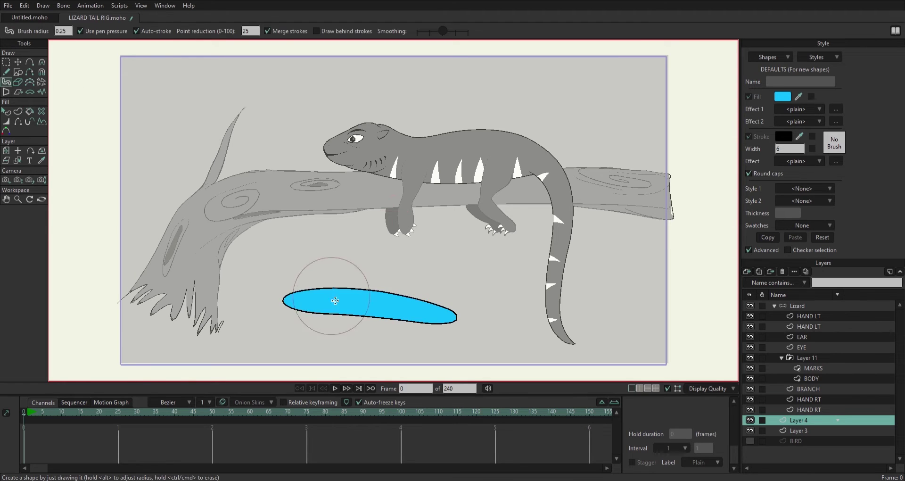
pyautogui.press('g')
pyautogui.press('u')
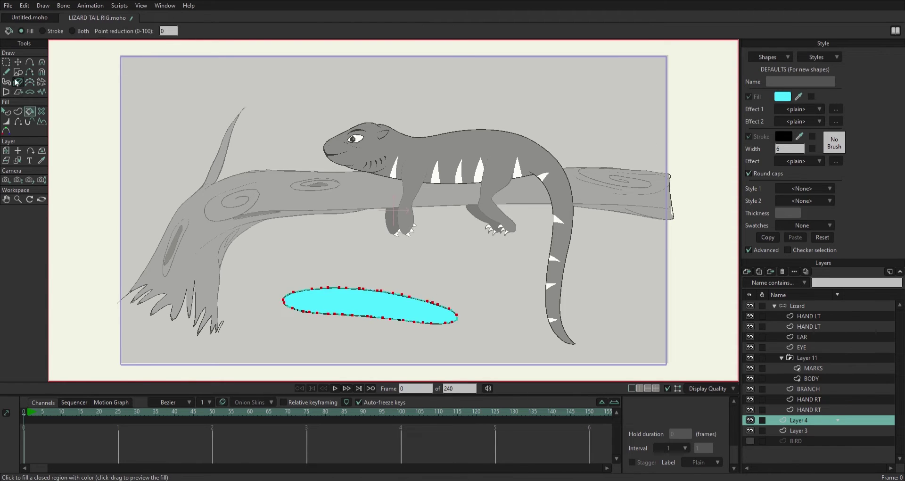
# Recolour the background rectangle on Layer 3 to a paler yellow
pyautogui.press('g')
pyautogui.click(805, 430)
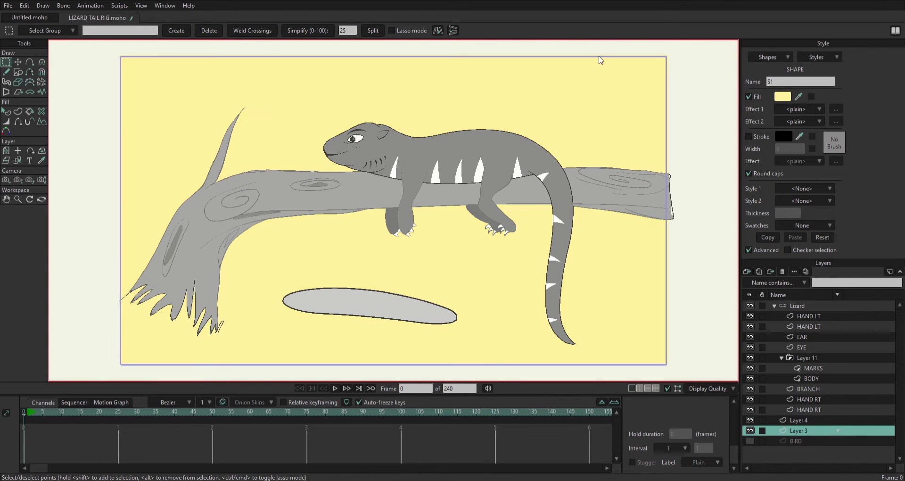
pyautogui.click(600, 59)
# Add a vector layer above Layer 4 and draw a pale yellow ground shape in the frame's lower-left corner around the branch's roots
pyautogui.click(805, 420)
pyautogui.hotkey('ctrl', 'shift', 'n')
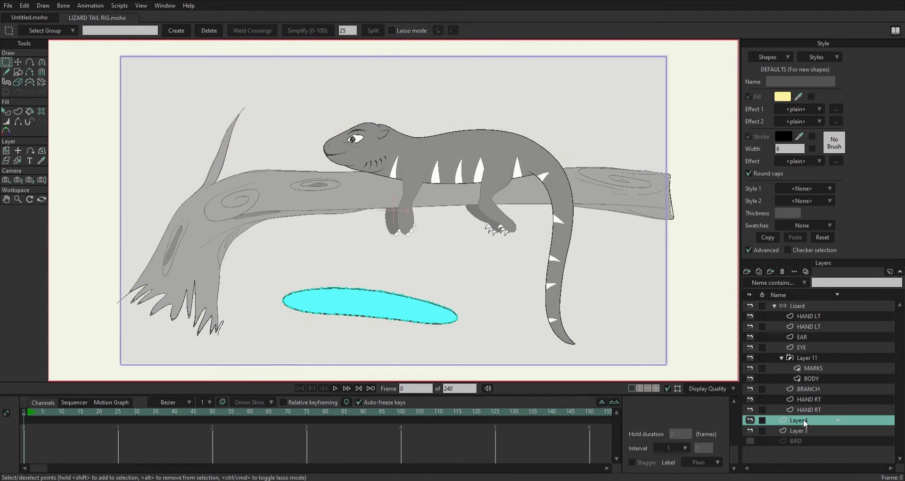
pyautogui.press('f')
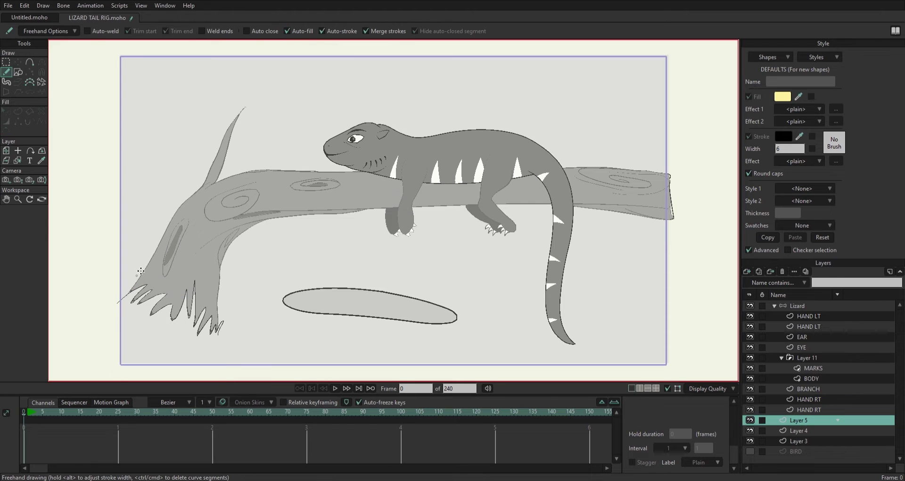
pyautogui.press('r')
pyautogui.moveTo(121, 364); pyautogui.dragTo(217, 301)
pyautogui.press('t')
pyautogui.press('g')
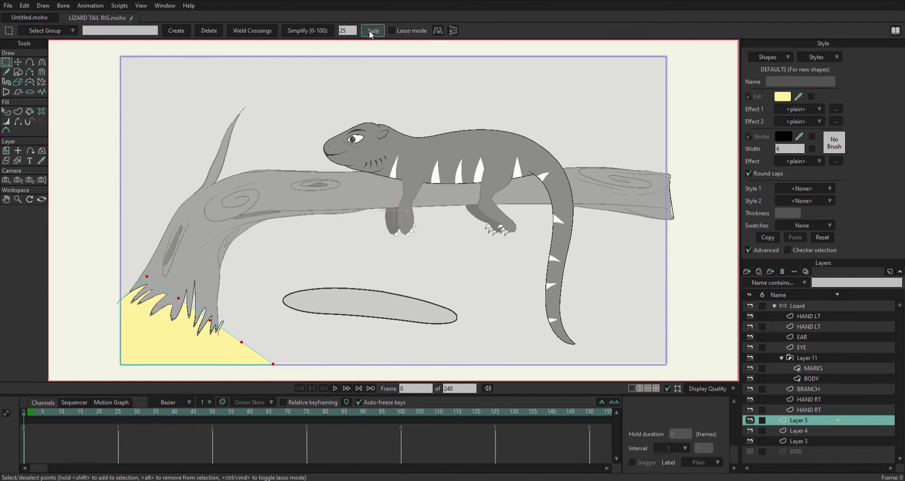
# Pull the ground shape's edge points into pointed, curved grass blades and fill the shape green
pyautogui.click(20, 63)
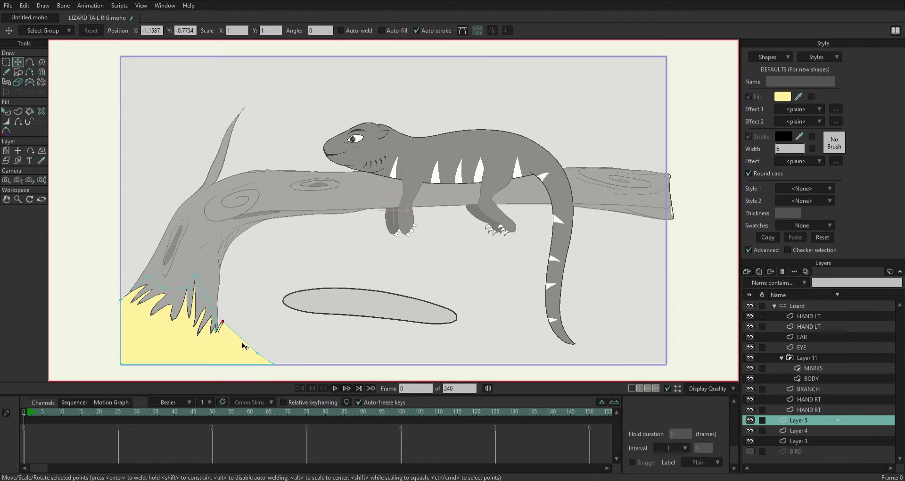
pyautogui.press('g')
pyautogui.click(19, 63)
pyautogui.moveTo(234, 352); pyautogui.dragTo(252, 361)
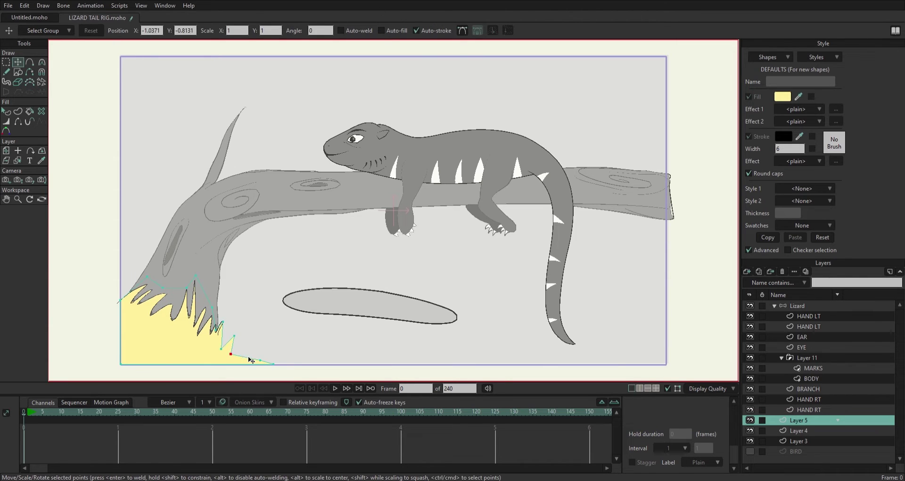
pyautogui.press('c')
pyautogui.click(242, 349)
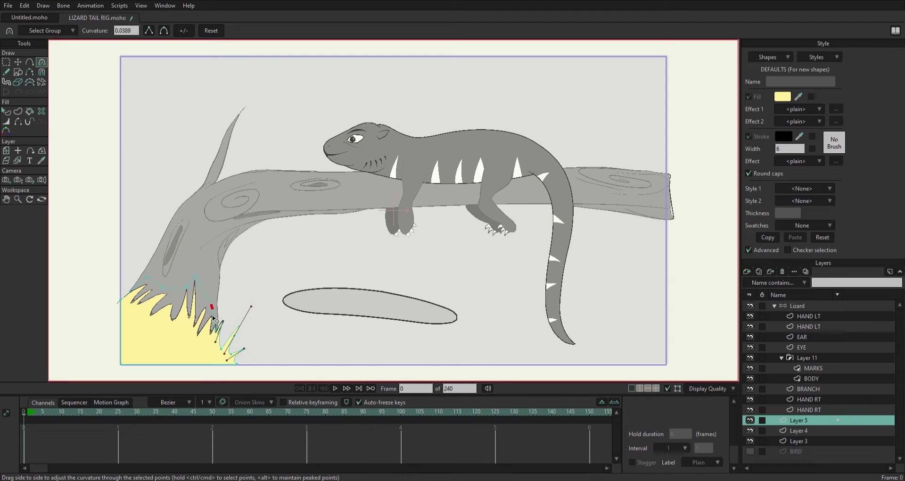
pyautogui.click(6, 64)
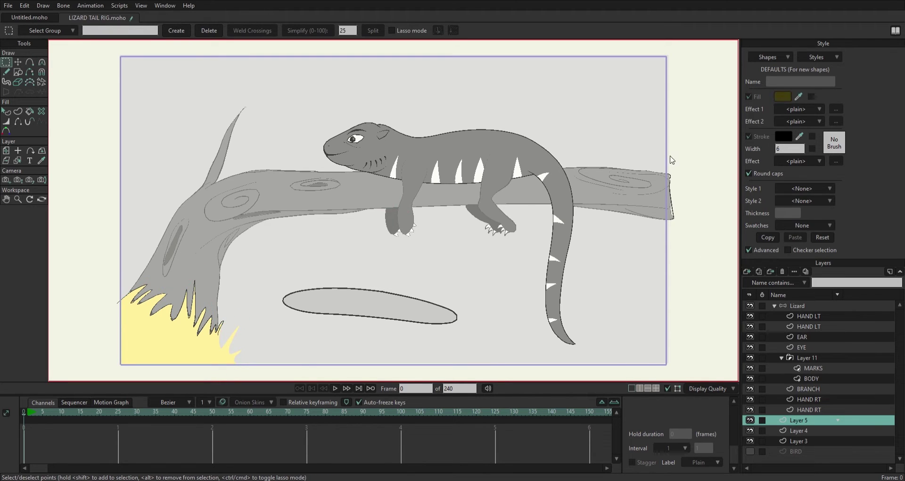
pyautogui.press('space')
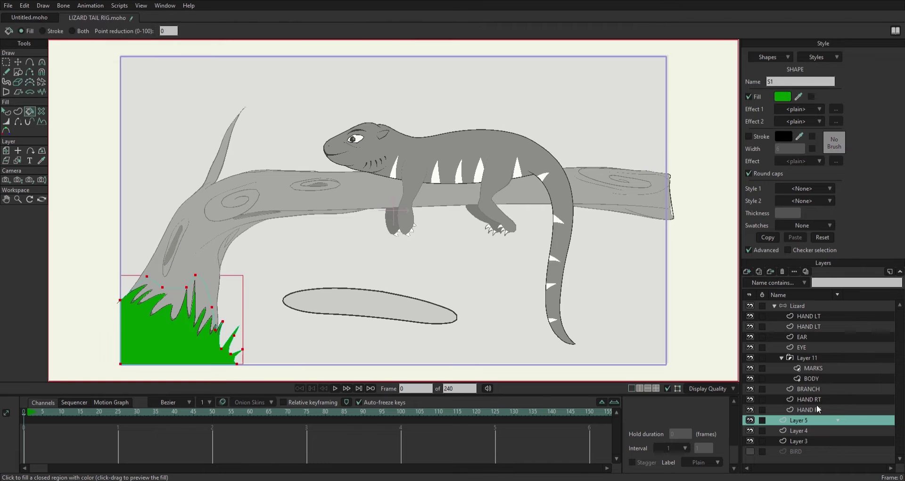
# Make the BIRD layer visible and place it directly above Layer 5
pyautogui.hotkey('shift', 'Down')
pyautogui.hotkey('shift', 'Down')
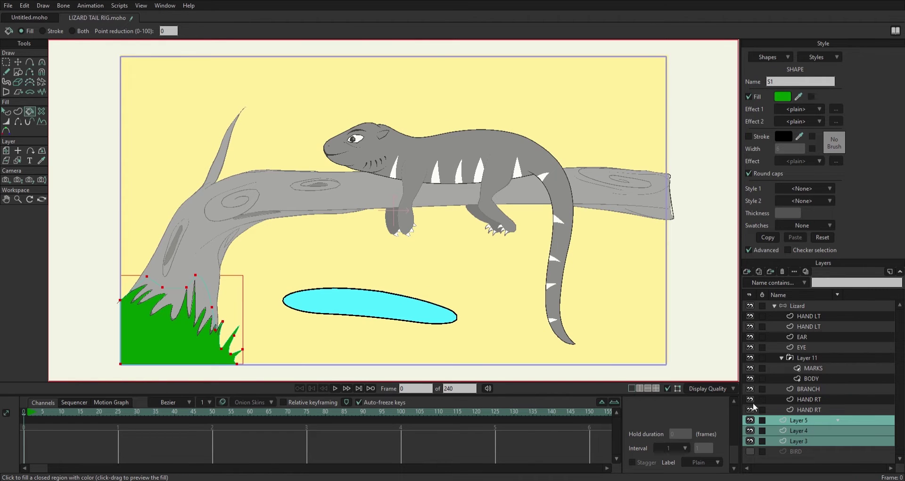
pyautogui.click(751, 452)
pyautogui.moveTo(797, 451); pyautogui.dragTo(805, 417)
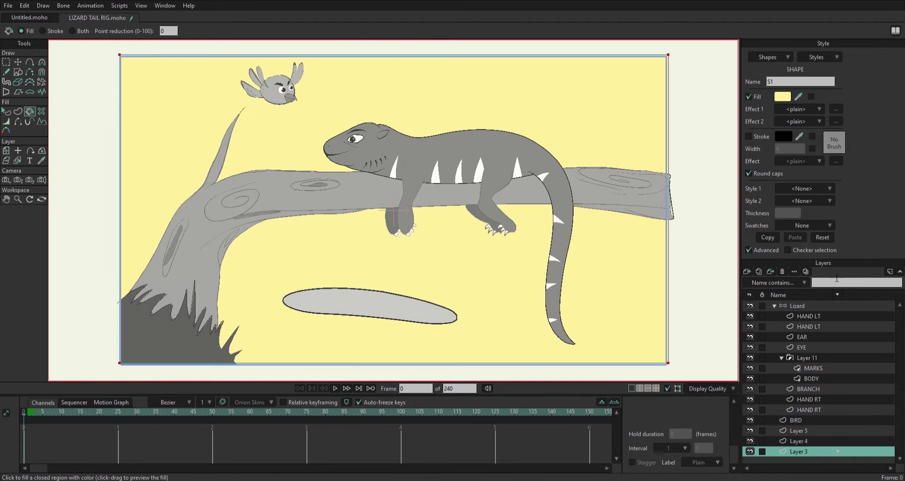
# Select all layers from Lizard to Layer 3 to view the whole scene in full colour
pyautogui.click(797, 305)
pyautogui.keyDown('shift'); pyautogui.click(812, 452); pyautogui.keyUp('shift')
pyautogui.click(42, 160)
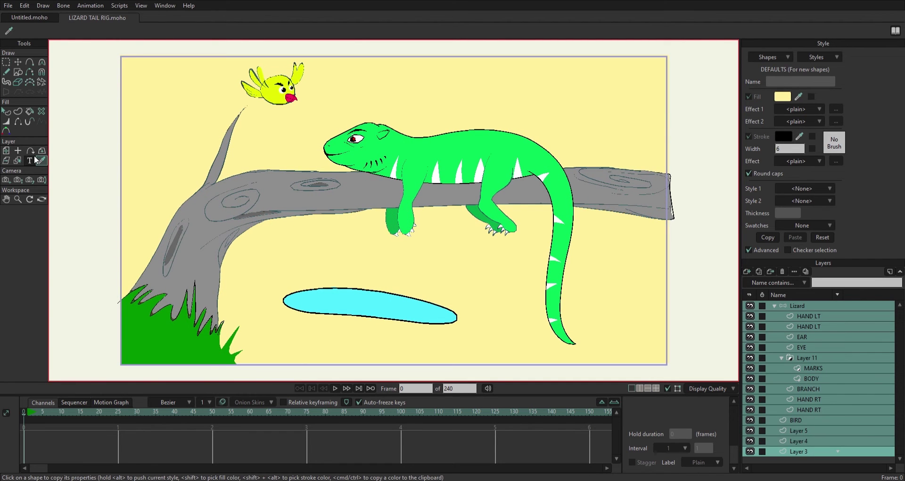
# Try out the upright bone at frame 1 on the Lizard layer and return to frame 0
pyautogui.click(31, 417)
pyautogui.click(778, 305)
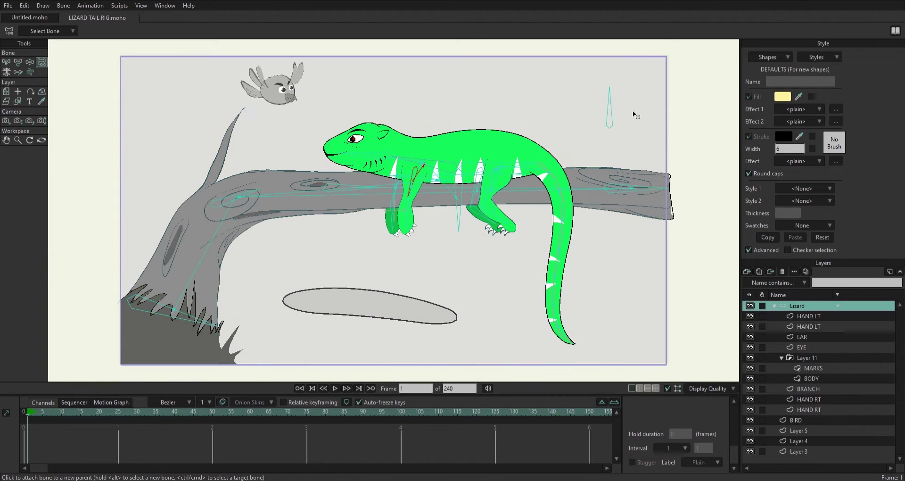
pyautogui.moveTo(610, 91)
pyautogui.mouseDown()
pyautogui.moveTo(615, 99)
pyautogui.moveTo(599, 102)
pyautogui.moveTo(609, 89)
pyautogui.mouseUp()
pyautogui.press('b')
pyautogui.hotkey('shift', 'ctrl', 'Left')
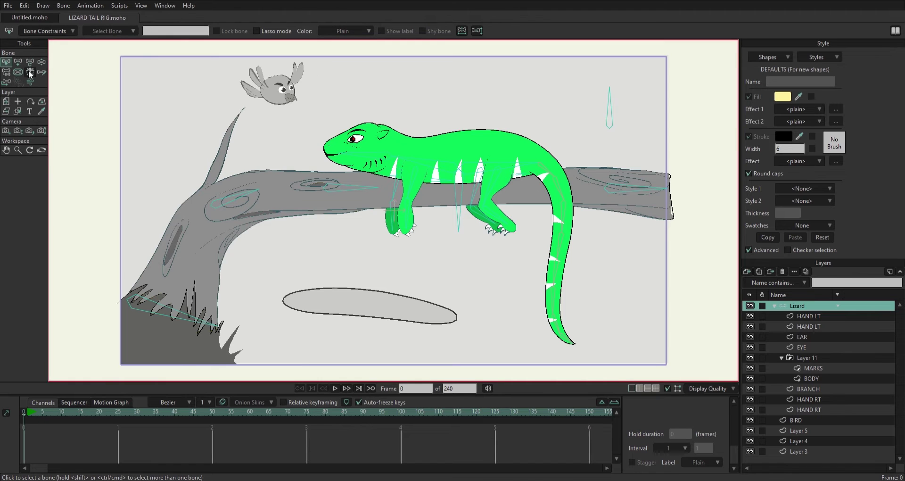
# Examine the eye's points on the EYE layer up close and render a preview
pyautogui.click(801, 347)
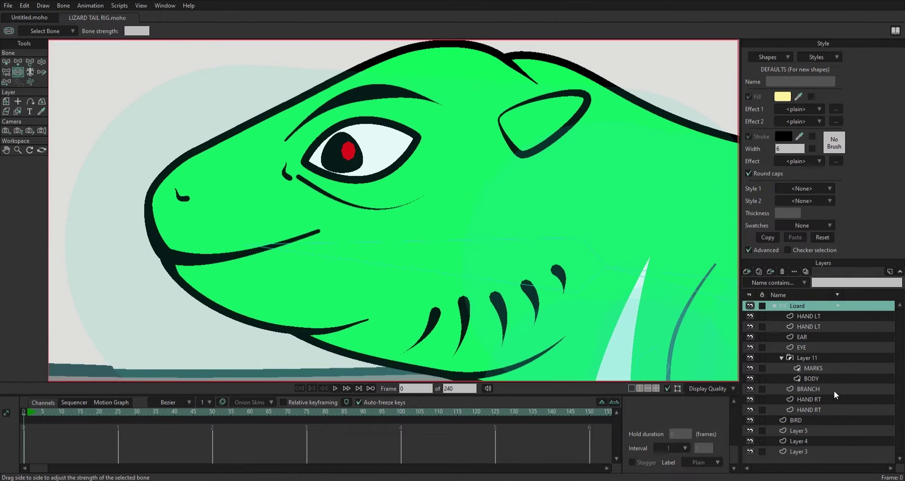
pyautogui.press('g')
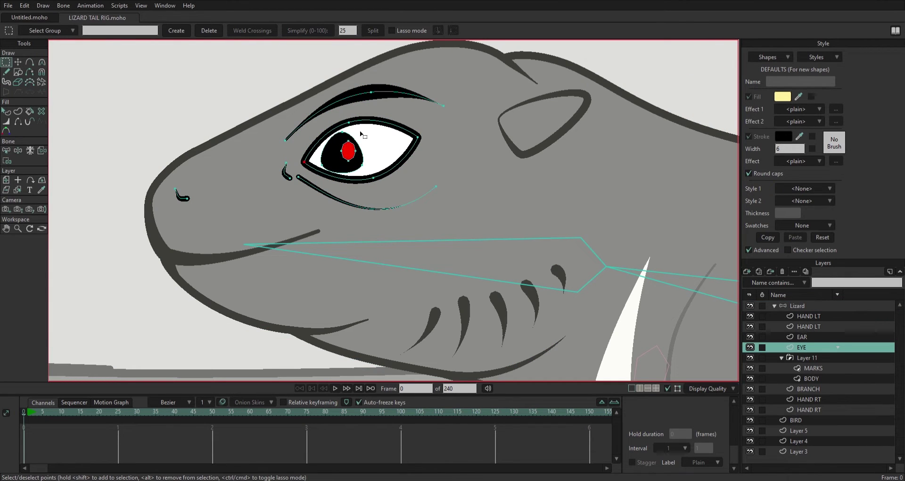
pyautogui.hotkey('ctrl', 'r')
# On the Lizard layer, add a labelled EYE BLINK bone with angle limits above the head and rotate it to 0°
pyautogui.click(801, 305)
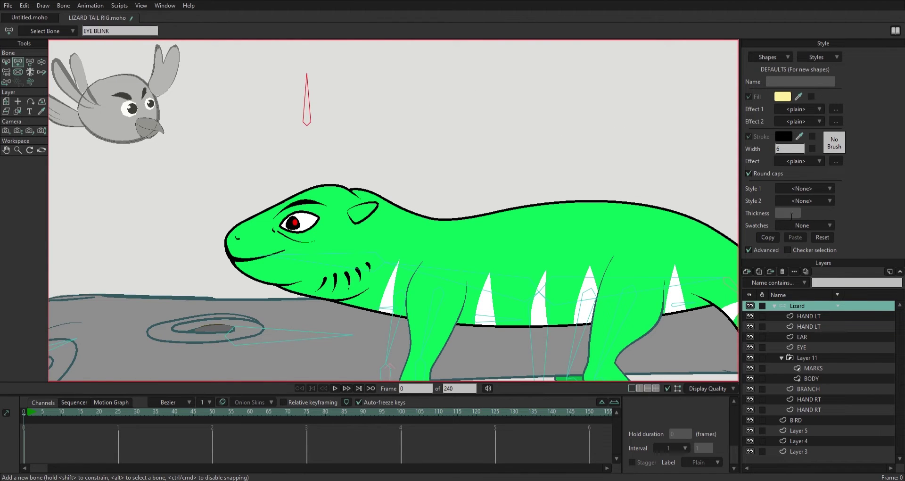
pyautogui.press('b')
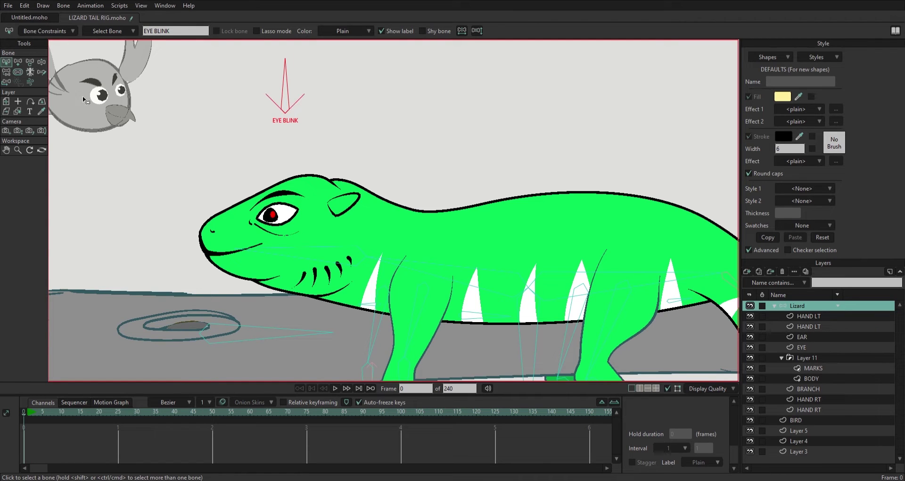
pyautogui.press('t')
pyautogui.moveTo(285, 63); pyautogui.dragTo(292, 71)
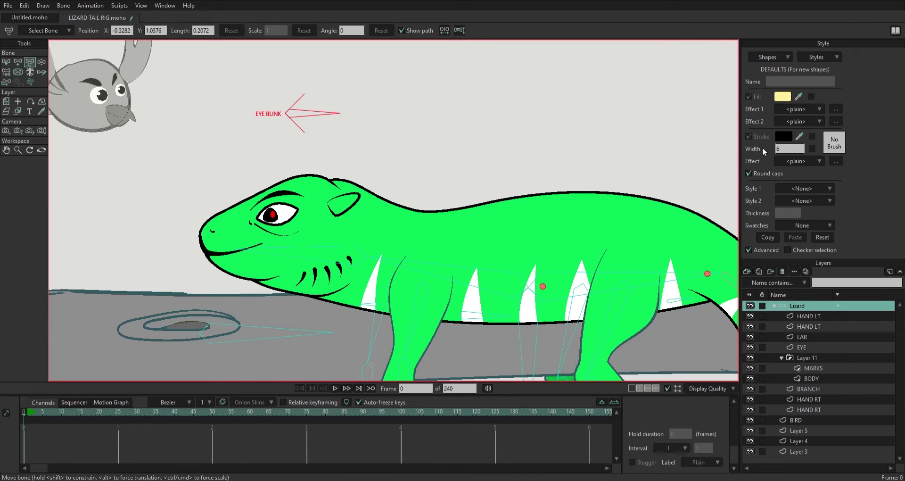
# At frame 50, rotate the EYE BLINK bone to -45°
pyautogui.click(212, 411)
pyautogui.moveTo(336, 113); pyautogui.dragTo(321, 147)
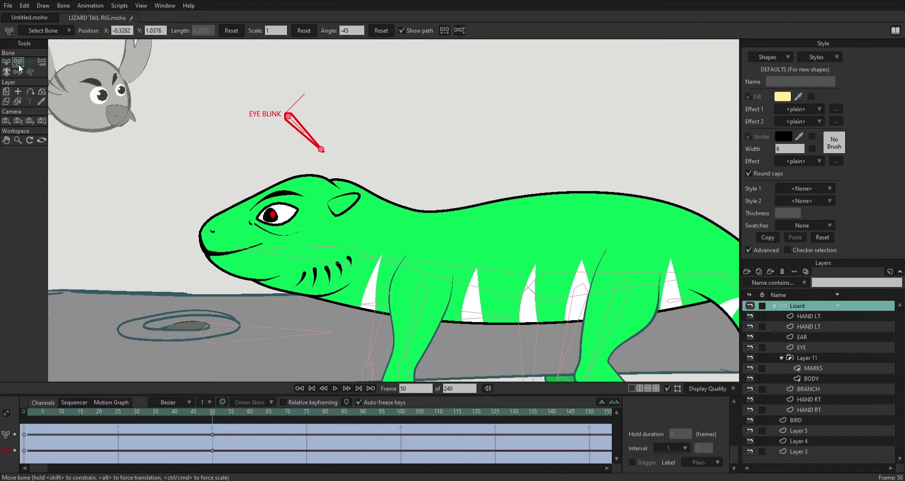
# On the EYE layer at frame 50, bring the eyelid points down to close the eye and squash the iris
pyautogui.keyDown('ctrl'); pyautogui.keyDown('alt'); pyautogui.click(274, 214); pyautogui.keyUp('alt'); pyautogui.keyUp('ctrl')
pyautogui.scroll(5, 276, 217)
pyautogui.click(256, 149)
pyautogui.moveTo(250, 128); pyautogui.dragTo(256, 153)
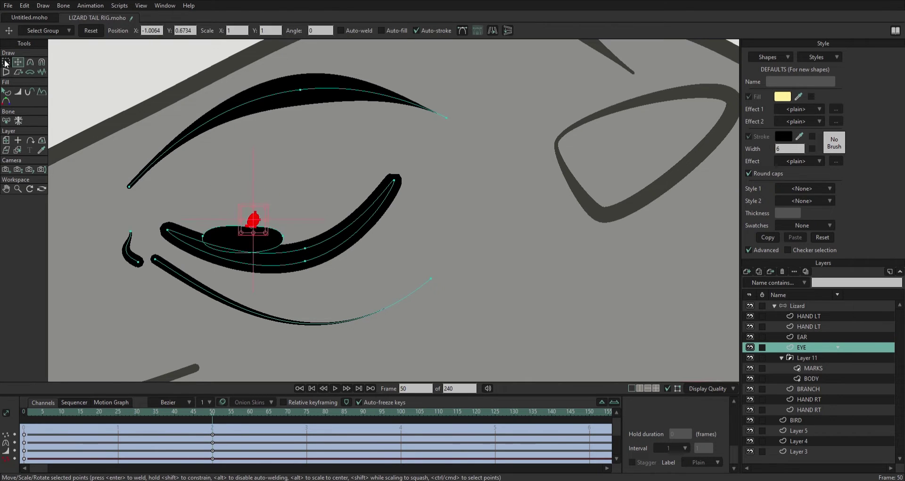
# Shrink the red pupil and move it inside the closed lid's line
pyautogui.press('g')
pyautogui.press('t')
pyautogui.press('g')
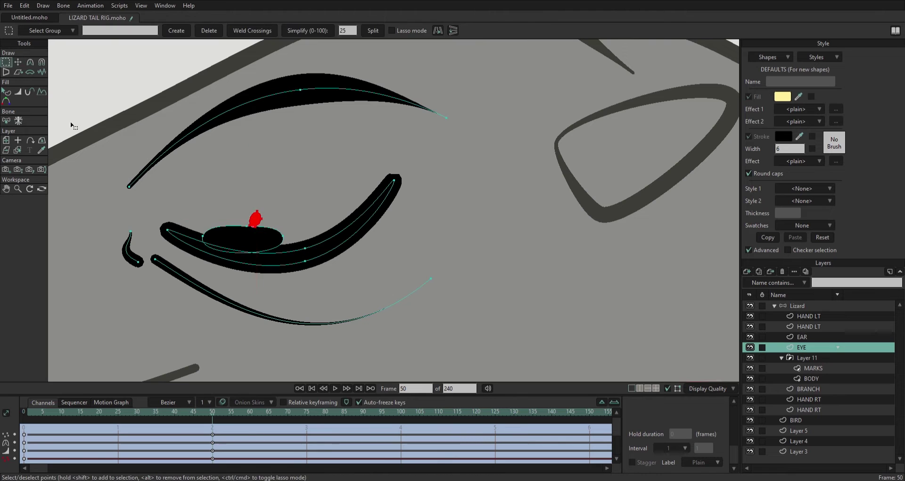
pyautogui.press('t')
pyautogui.press('g')
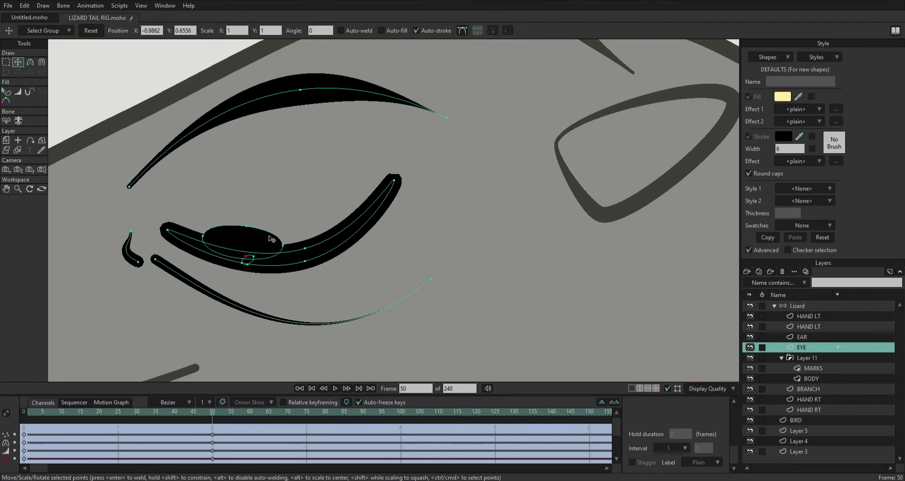
# Flatten the black iris so that it sits inside the closed lid's line
pyautogui.keyDown('shift'); pyautogui.click(256, 240); pyautogui.keyUp('shift')
pyautogui.press('t')
pyautogui.press('g')
pyautogui.click(255, 242)
pyautogui.press('t')
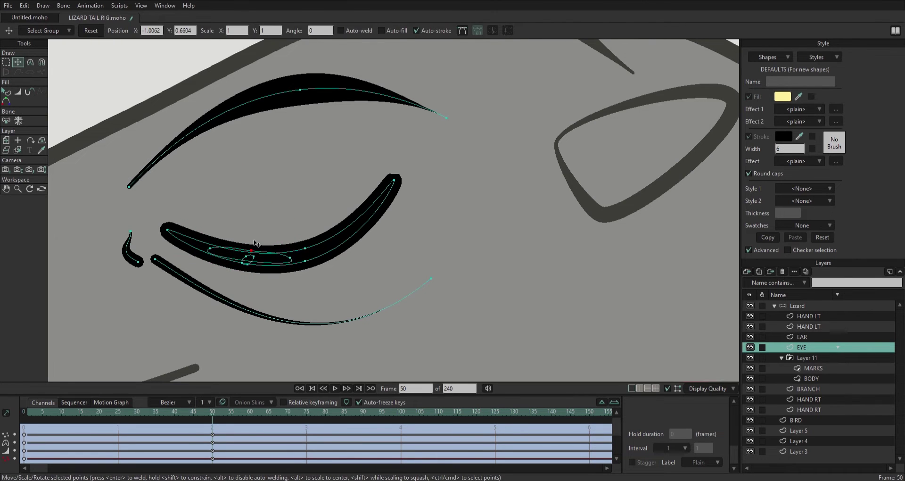
# Check the closing at frame 44, and at frame 50 lower the eyebrow and raise the lower crease towards the closed lid
pyautogui.press('g')
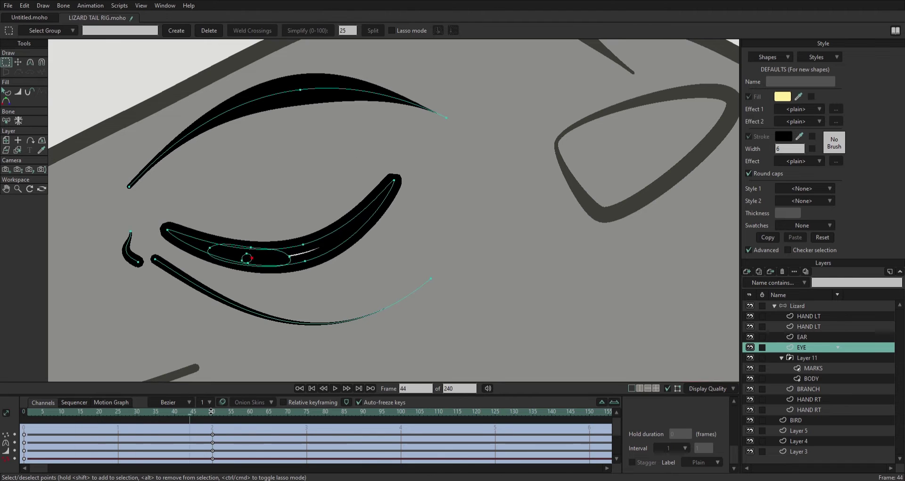
pyautogui.press('t')
pyautogui.hotkey('ctrl', 'z')
pyautogui.hotkey('ctrl', 'z')
pyautogui.hotkey('ctrl', 'z')
pyautogui.hotkey('ctrl', 'z')
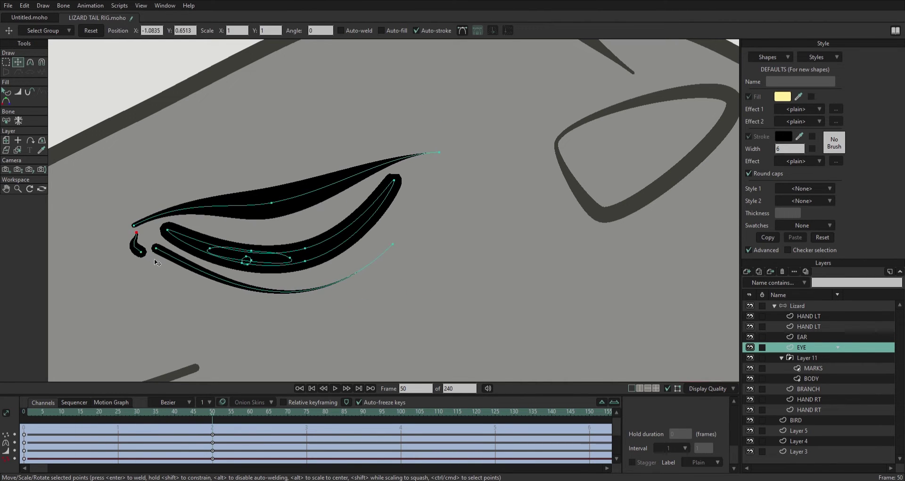
pyautogui.hotkey('ctrl', 'z')
pyautogui.hotkey('ctrl', 'z')
pyautogui.hotkey('ctrl', 'z')
# Taper the closed lid's line at the eye's outer corner to 30 percent width at frame 50
pyautogui.hotkey('ctrl', 'Left')
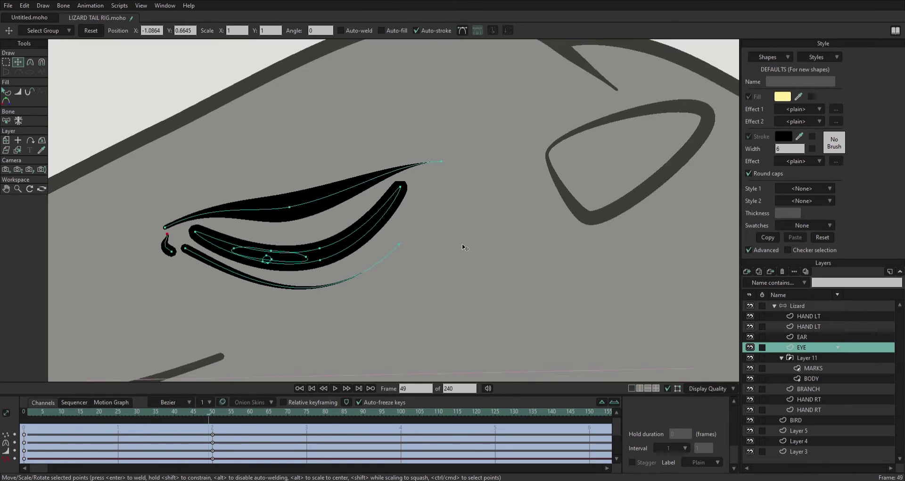
pyautogui.hotkey('ctrl', 'Right')
pyautogui.press('w')
pyautogui.click(420, 157)
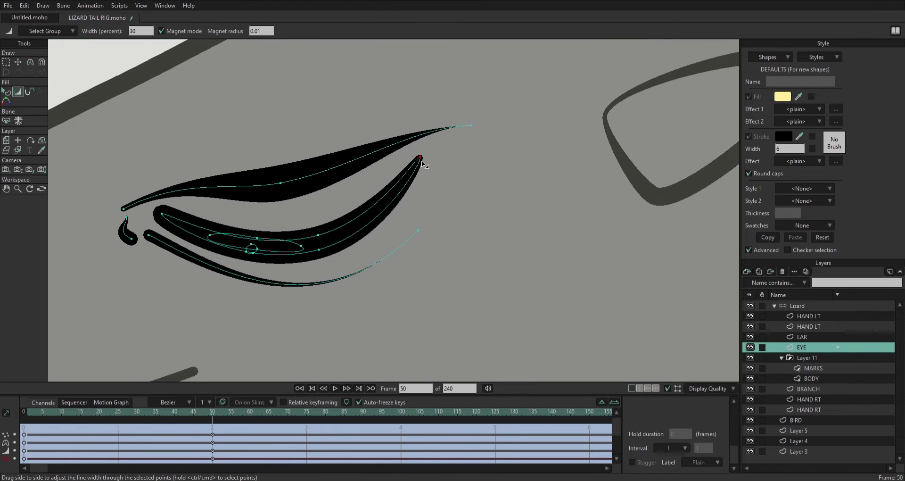
# Thin the line ends around the eye's inner corner at frame 50 and compare the closed eye with the open one
pyautogui.moveTo(132, 239)
pyautogui.mouseDown()
pyautogui.moveTo(121, 244)
pyautogui.moveTo(133, 240)
pyautogui.moveTo(122, 208)
pyautogui.mouseUp()
pyautogui.click(210, 413)
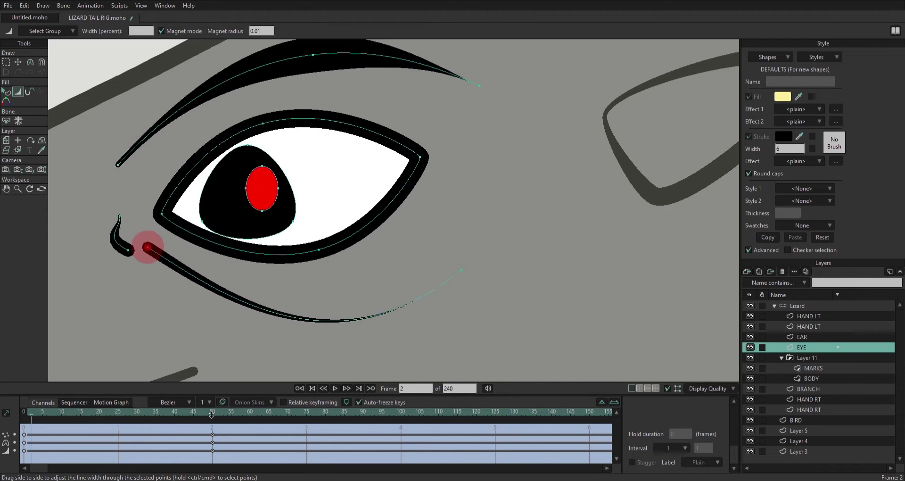
pyautogui.hotkey('ctrl', 'Left')
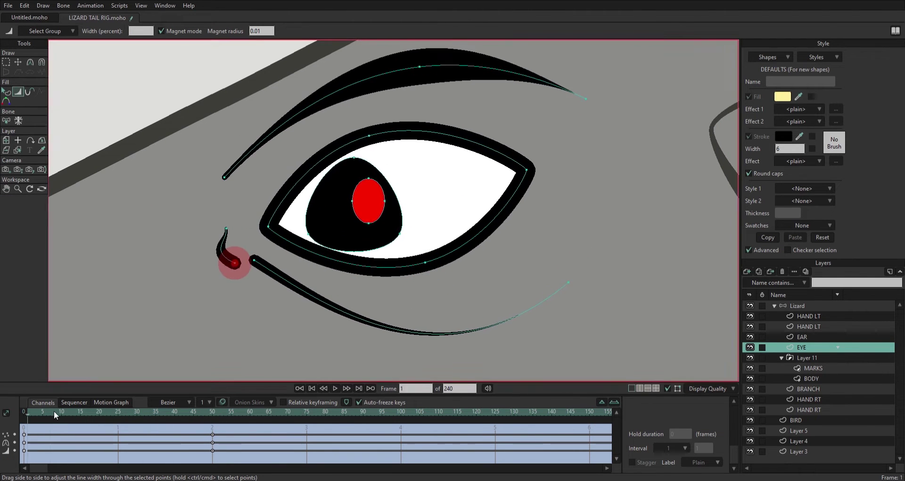
pyautogui.click(209, 412)
pyautogui.press('i')
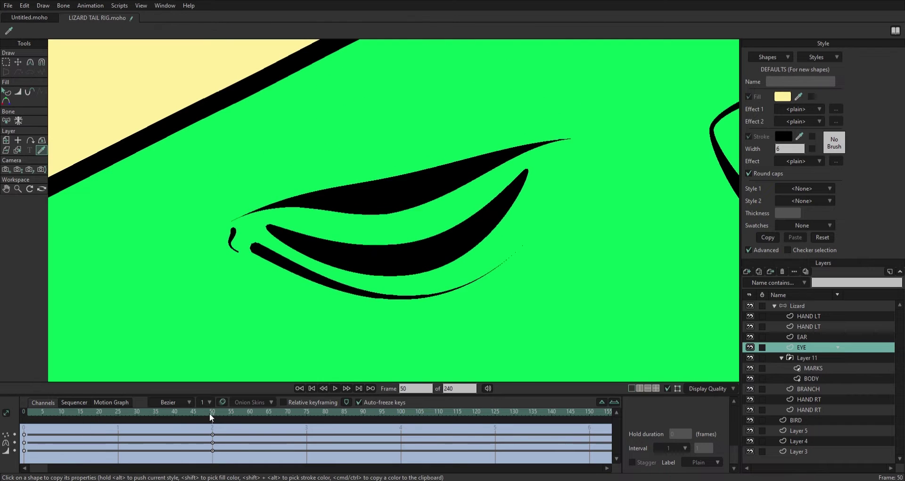
pyautogui.hotkey('ctrl', 'Left')
pyautogui.click(219, 412)
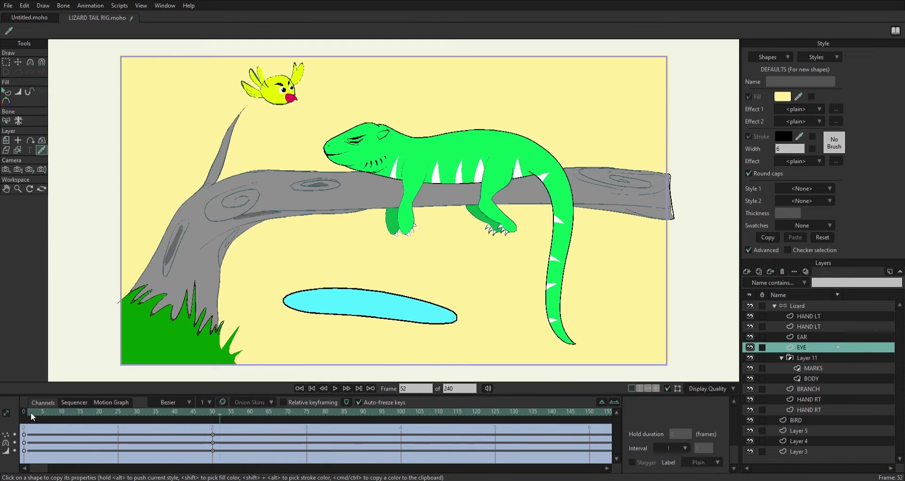
# Adjust the curvature of the closed eye's lines at frame 50
pyautogui.scroll(5, 378, 100)
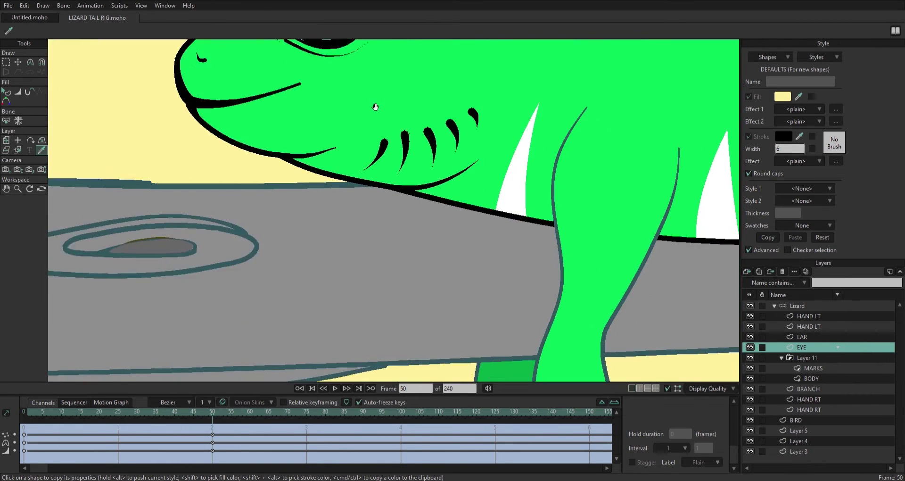
pyautogui.scroll(3, 404, 247)
pyautogui.click(7, 61)
pyautogui.click(30, 62)
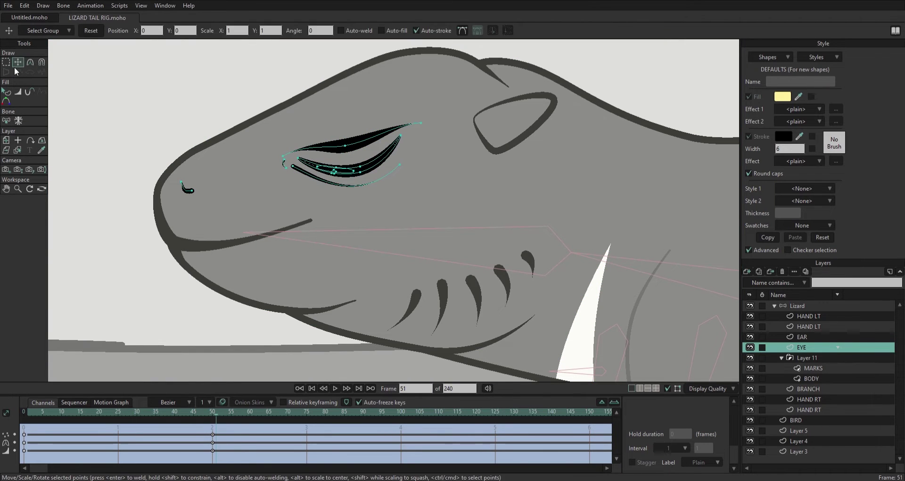
pyautogui.click(300, 155)
pyautogui.click(400, 137)
pyautogui.click(213, 411)
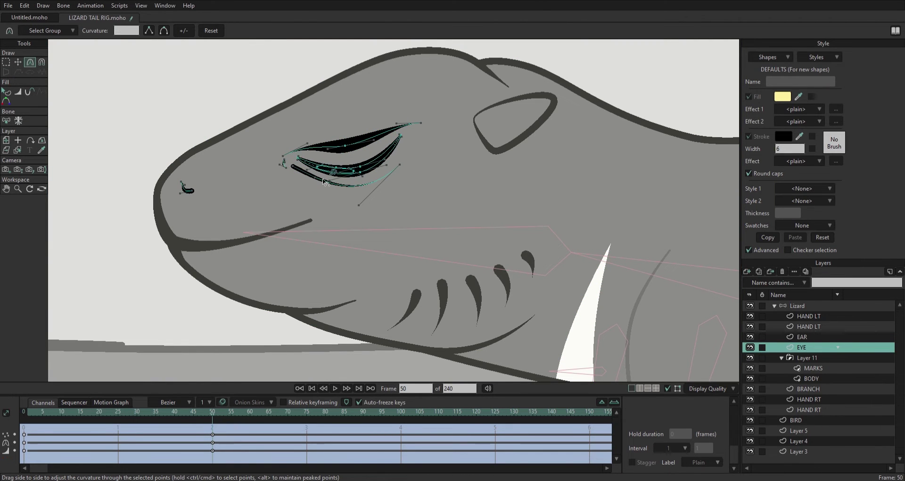
pyautogui.click(400, 135)
# Reshape the ear at frame 50 by curving its lower corner inward on the EAR layer
pyautogui.keyDown('ctrl'); pyautogui.keyDown('alt'); pyautogui.click(506, 110); pyautogui.keyUp('alt'); pyautogui.keyUp('ctrl')
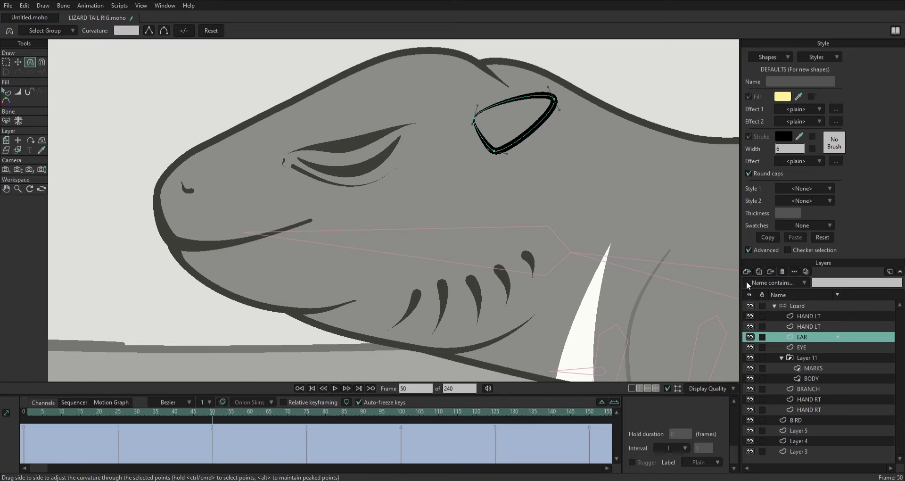
pyautogui.click(554, 98)
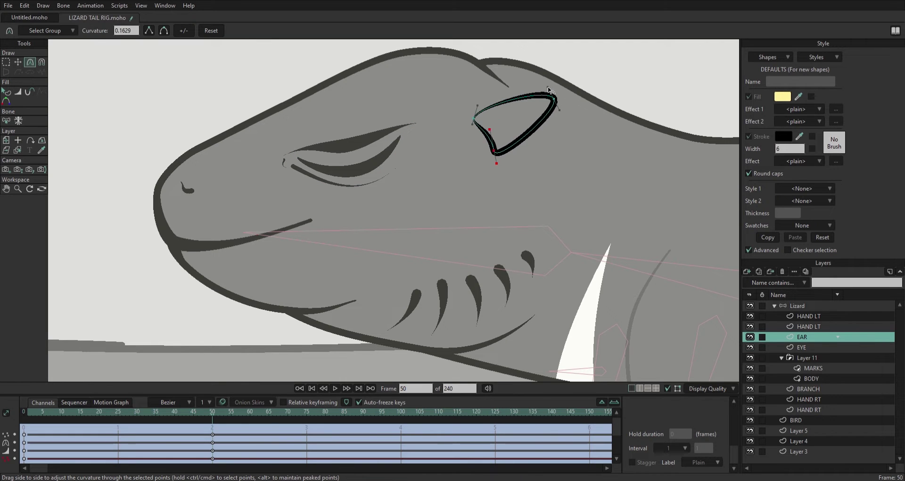
pyautogui.moveTo(554, 98); pyautogui.dragTo(566, 102)
pyautogui.click(197, 412)
pyautogui.press('Left')
pyautogui.press('i')
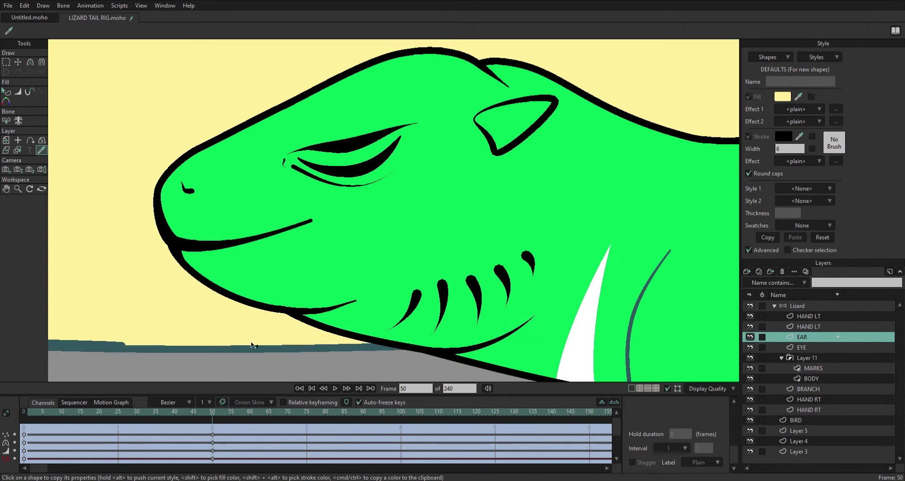
pyautogui.click(212, 412)
pyautogui.hotkey('ctrl', 'r')
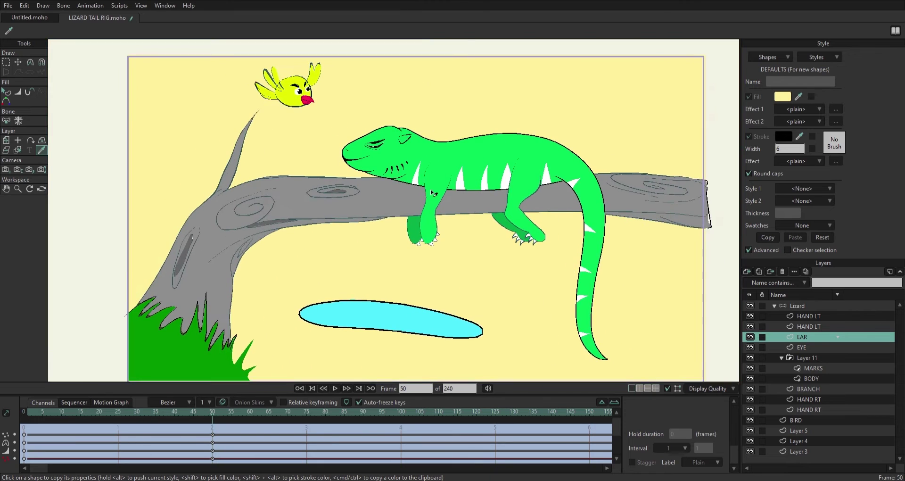
# Return to frame 0 and test the EYE BLINK bone by rotating it in the Lizard rig
pyautogui.hotkey('shift', 'ctrl', 'Left')
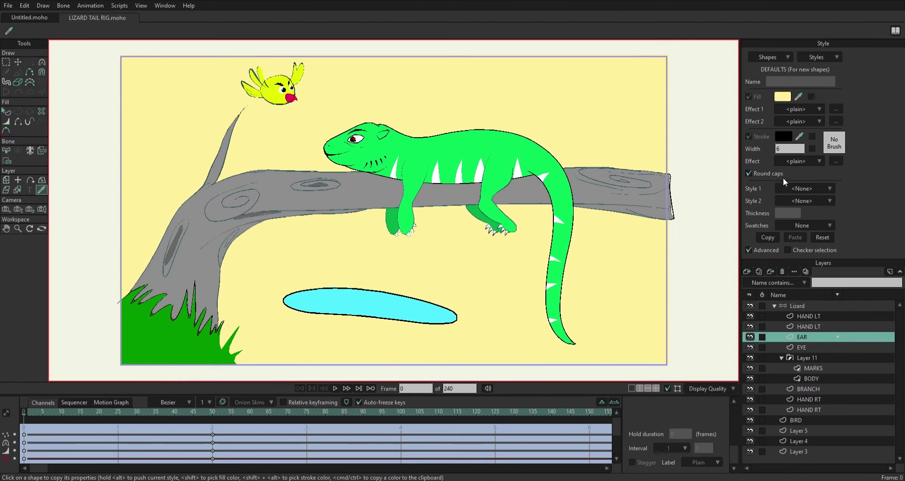
pyautogui.click(796, 305)
pyautogui.click(41, 62)
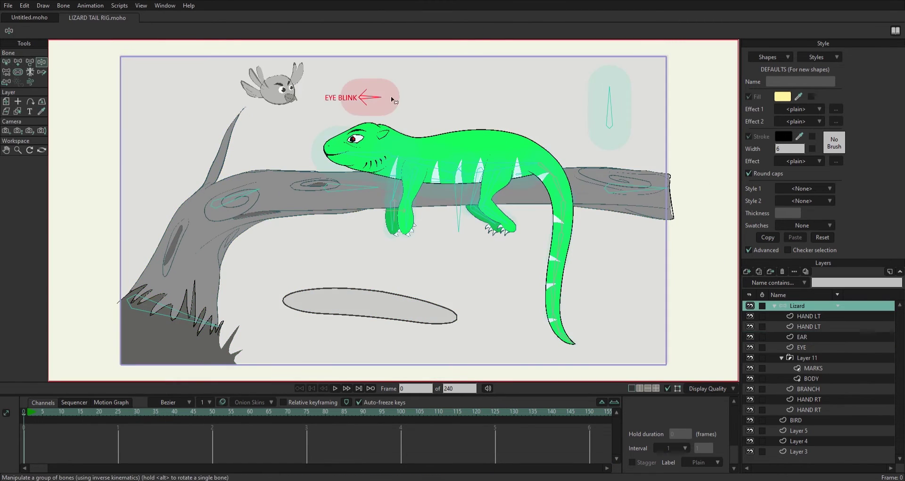
pyautogui.moveTo(379, 97); pyautogui.dragTo(375, 100)
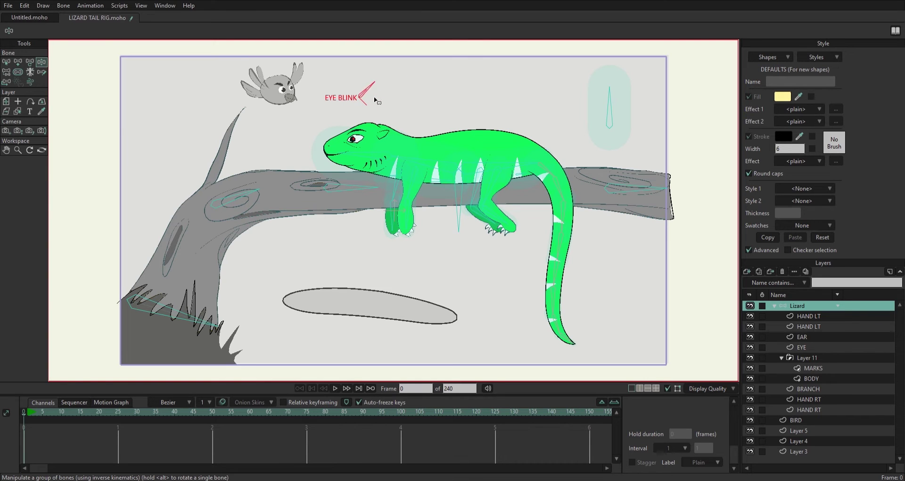
pyautogui.press('b')
pyautogui.scroll(5, 358, 116)
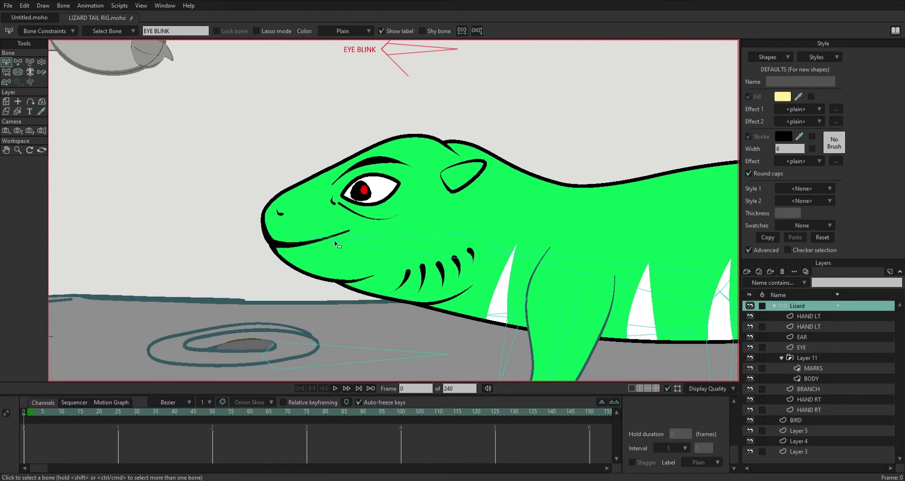
pyautogui.scroll(-5, 534, 153)
pyautogui.scroll(-2, 443, 170)
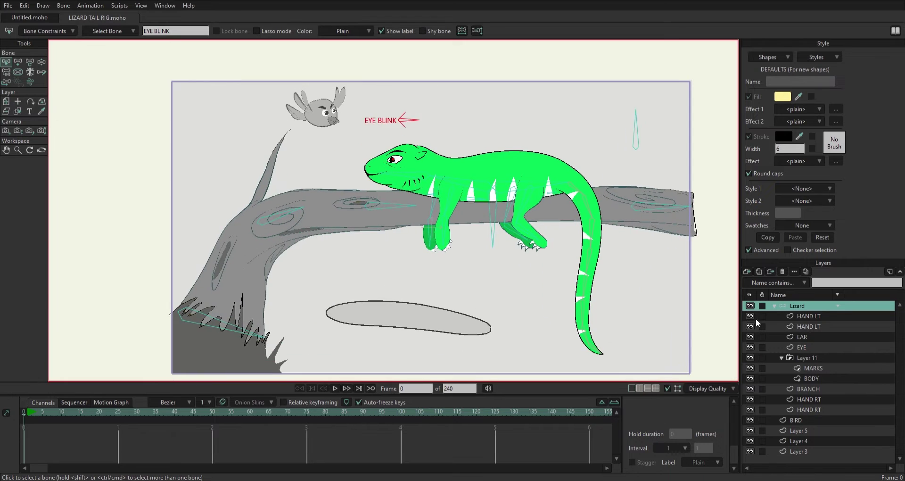
# Add a vector layer above Layer 3 and draw two pink flowers freehand with auto close beside the lizard's tail
pyautogui.click(799, 451)
pyautogui.click(748, 272)
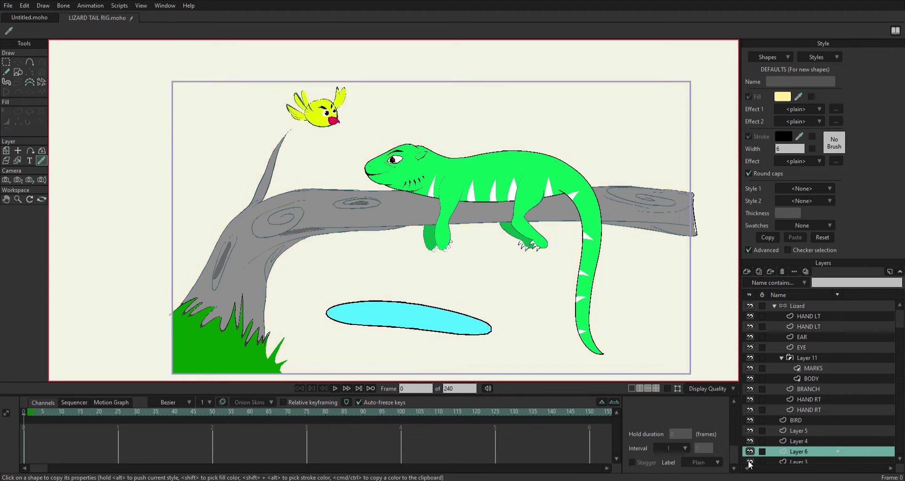
pyautogui.press('f')
pyautogui.moveTo(183, 256)
pyautogui.mouseDown()
pyautogui.moveTo(401, 279)
pyautogui.moveTo(533, 314)
pyautogui.moveTo(712, 380)
pyautogui.moveTo(135, 236)
pyautogui.mouseUp()
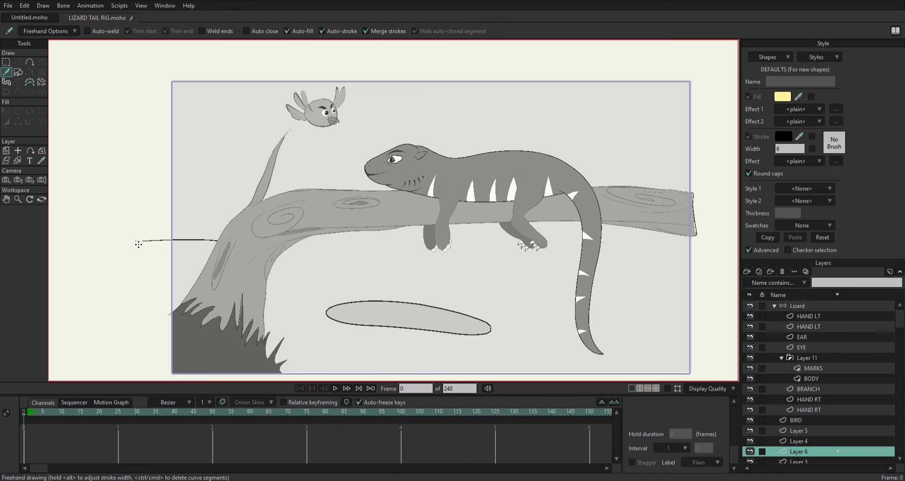
pyautogui.moveTo(325, 257)
pyautogui.mouseDown()
pyautogui.moveTo(577, 283)
pyautogui.moveTo(726, 278)
pyautogui.mouseUp()
pyautogui.moveTo(634, 292)
pyautogui.mouseDown()
pyautogui.moveTo(646, 288)
pyautogui.moveTo(634, 294)
pyautogui.mouseUp()
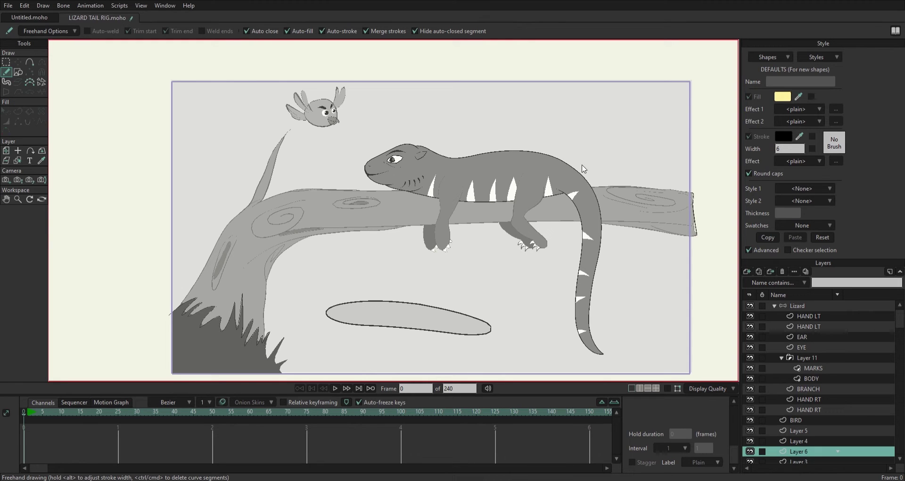
pyautogui.moveTo(634, 302)
pyautogui.mouseDown()
pyautogui.moveTo(679, 271)
pyautogui.moveTo(662, 313)
pyautogui.moveTo(635, 313)
pyautogui.mouseUp()
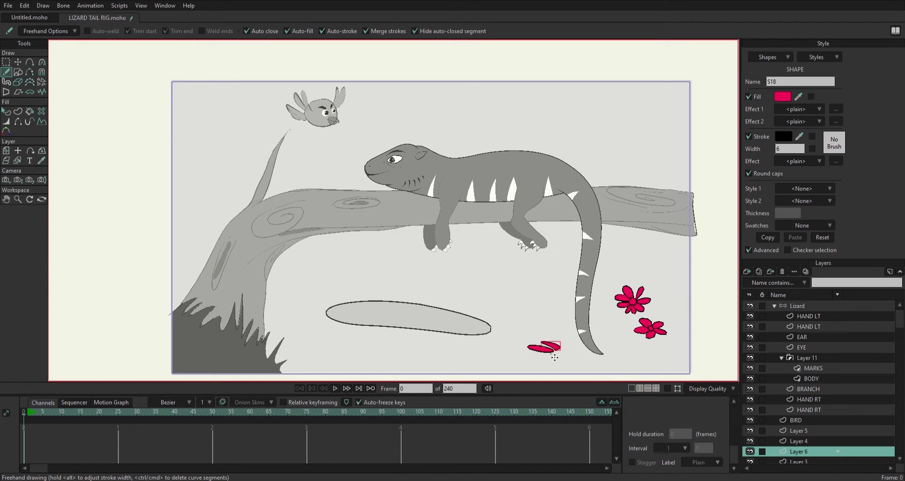
# Undo the last petals of the third flower and hide the Lizard layer for a clear drawing area
pyautogui.hotkey('ctrl', 'z')
pyautogui.hotkey('ctrl', 'z')
pyautogui.hotkey('ctrl', 'z')
pyautogui.hotkey('ctrl', 'z')
pyautogui.hotkey('ctrl', 'z')
pyautogui.click(750, 306)
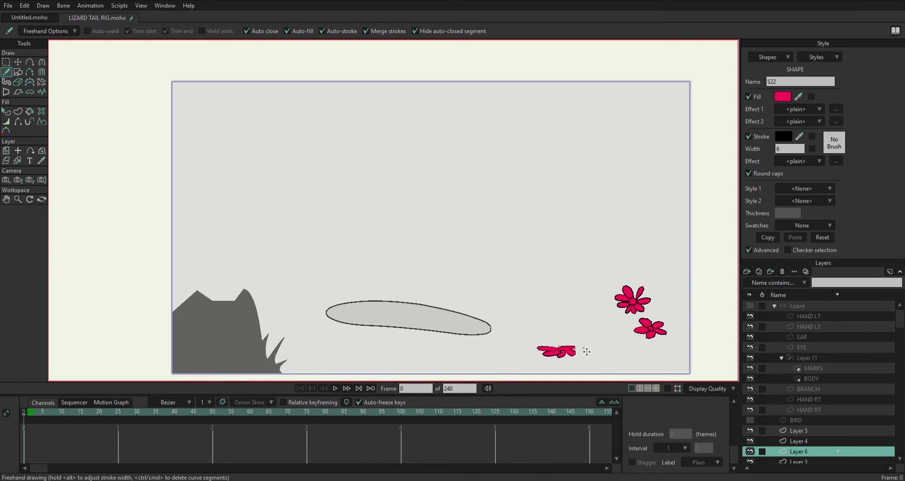
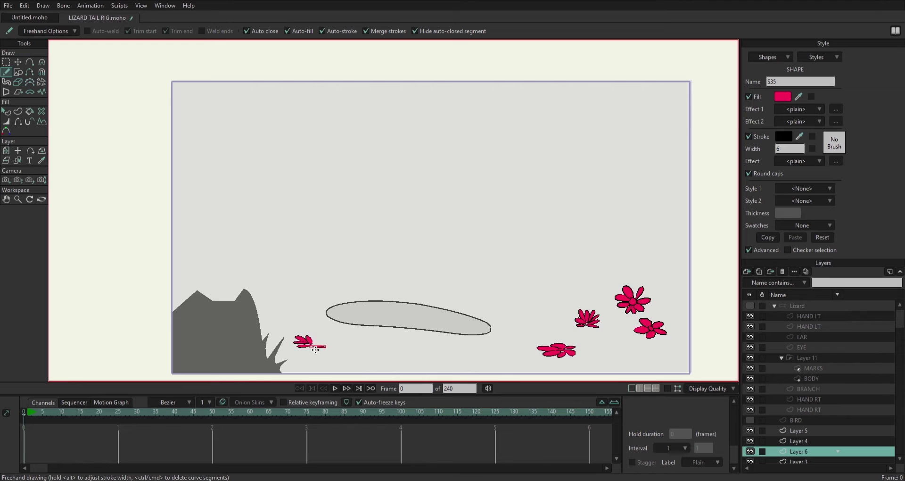
# Finish the pink flower beside the grass by replacing a faulty petal and adding narrow upper petals
pyautogui.scroll(5, 316, 349)
pyautogui.hotkey('ctrl', 'z')
pyautogui.moveTo(410, 235)
pyautogui.mouseDown()
pyautogui.moveTo(448, 242)
pyautogui.moveTo(385, 198)
pyautogui.moveTo(409, 195)
pyautogui.mouseUp()
pyautogui.moveTo(417, 227); pyautogui.dragTo(421, 221)
# Try to draw a tall pink tulip-like flower with pointed overlapping petals below the pond
pyautogui.moveTo(552, 221); pyautogui.dragTo(542, 266)
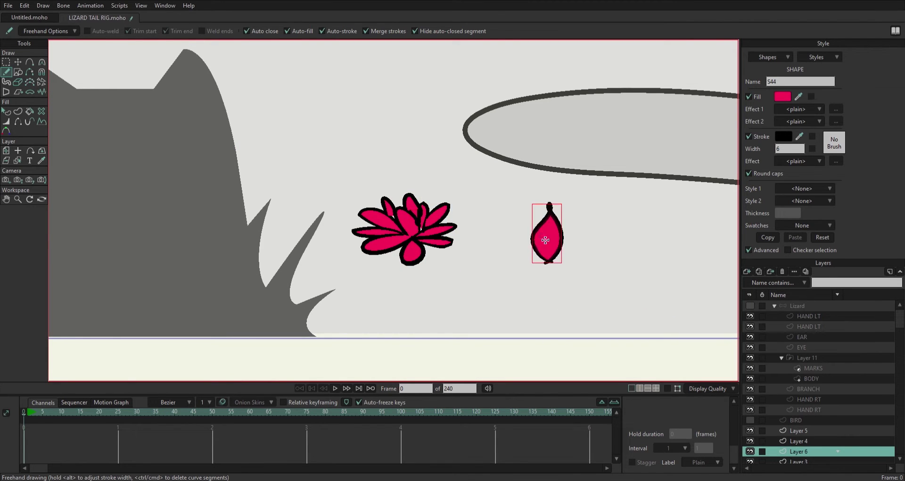
pyautogui.moveTo(530, 207)
pyautogui.mouseDown()
pyautogui.moveTo(514, 236)
pyautogui.moveTo(540, 268)
pyautogui.mouseUp()
pyautogui.moveTo(584, 199); pyautogui.dragTo(559, 276)
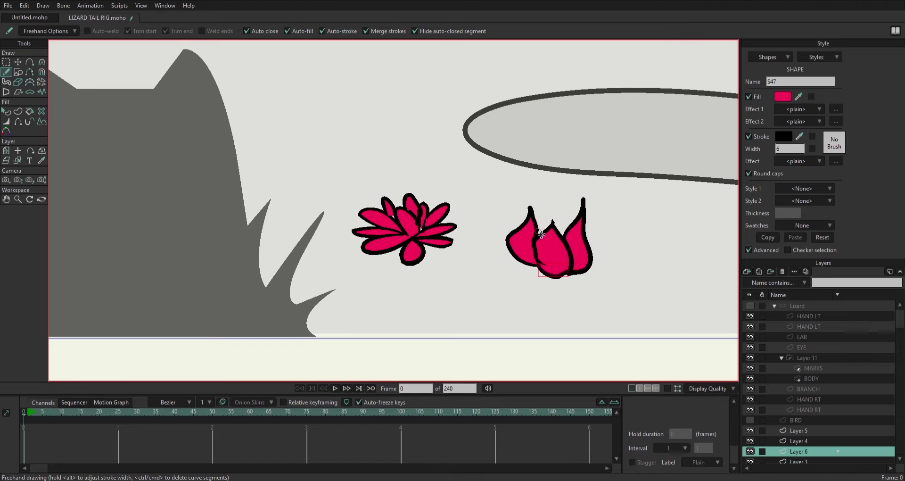
pyautogui.moveTo(550, 235)
pyautogui.mouseDown()
pyautogui.moveTo(573, 216)
pyautogui.moveTo(577, 227)
pyautogui.moveTo(563, 236)
pyautogui.moveTo(575, 224)
pyautogui.moveTo(555, 236)
pyautogui.mouseUp()
pyautogui.hotkey('ctrl', 'z')
pyautogui.moveTo(527, 233); pyautogui.dragTo(509, 199)
pyautogui.moveTo(535, 222); pyautogui.dragTo(537, 217)
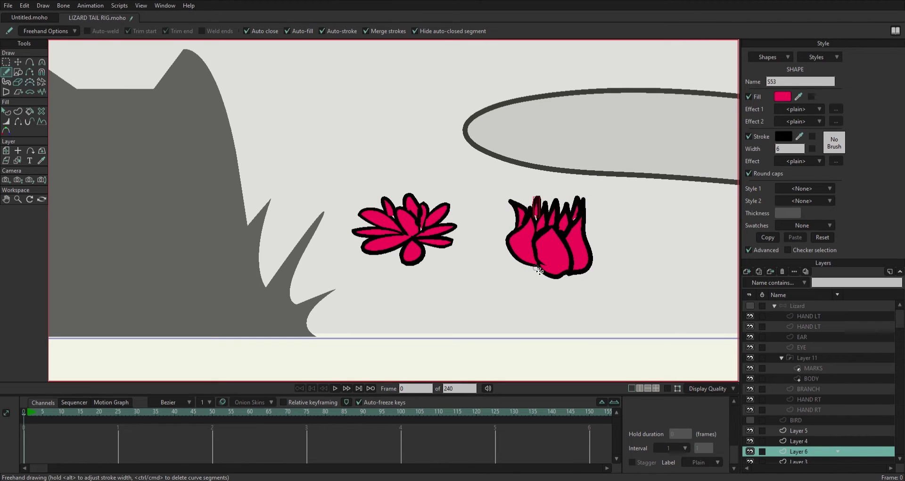
pyautogui.moveTo(521, 283); pyautogui.dragTo(488, 298)
# Undo the whole tulip-like flower below the pond
pyautogui.hotkey('ctrl', 'z')
pyautogui.hotkey('ctrl', 'z')
pyautogui.hotkey('ctrl', 'z')
pyautogui.hotkey('ctrl', 'z')
pyautogui.hotkey('ctrl', 'z')
pyautogui.hotkey('ctrl', 'z')
pyautogui.hotkey('ctrl', 'z')
pyautogui.hotkey('ctrl', 'z')
pyautogui.hotkey('ctrl', 'z')
pyautogui.hotkey('ctrl', 'z')
pyautogui.hotkey('ctrl', 'z')
pyautogui.hotkey('ctrl', 'z')
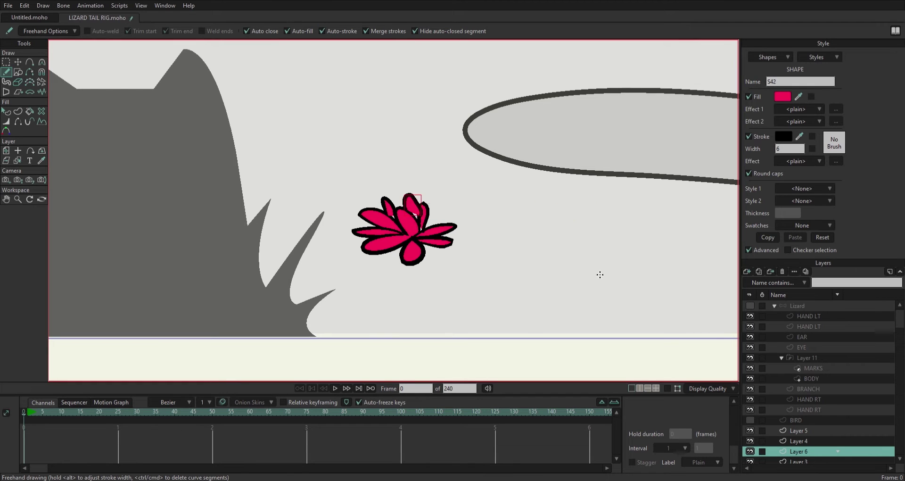
pyautogui.hotkey('ctrl', 'z')
pyautogui.hotkey('ctrl', 'z')
pyautogui.hotkey('ctrl', 'z')
pyautogui.hotkey('ctrl', 'z')
pyautogui.hotkey('ctrl', 'z')
pyautogui.hotkey('ctrl', 'z')
# Restore the undone petals of the flower beside the grass and draw the first three petals of a lotus below the pond
pyautogui.hotkey('ctrl', 'shift', 'z')
pyautogui.hotkey('ctrl', 'shift', 'z')
pyautogui.hotkey('ctrl', 'shift', 'z')
pyautogui.hotkey('ctrl', 'shift', 'z')
pyautogui.hotkey('ctrl', 'shift', 'z')
pyautogui.hotkey('ctrl', 'shift', 'z')
pyautogui.hotkey('ctrl', 'shift', 'z')
pyautogui.hotkey('ctrl', 'shift', 'z')
pyautogui.hotkey('ctrl', 'shift', 'z')
pyautogui.hotkey('ctrl', 'shift', 'z')
pyautogui.hotkey('ctrl', 'shift', 'z')
pyautogui.hotkey('ctrl', 'shift', 'z')
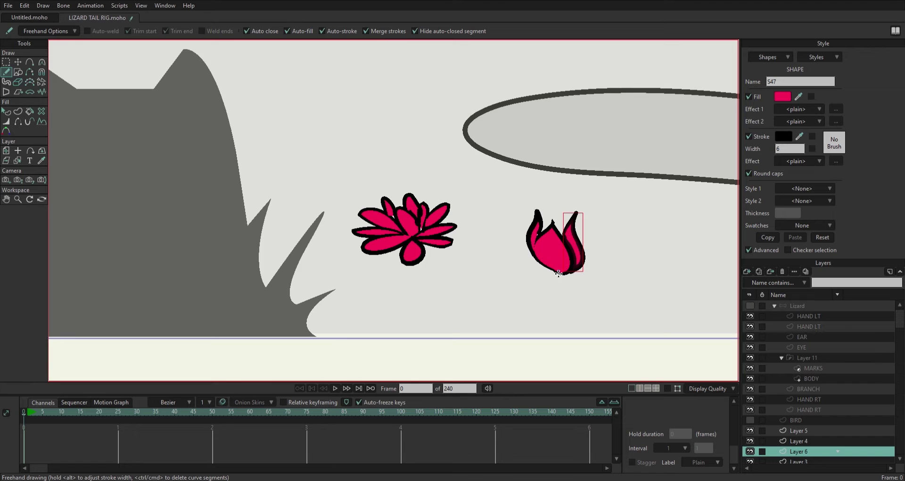
# Complete the pink lotus below the pond with wide outer petals and small pointed petals behind
pyautogui.hotkey('ctrl', 'shift', 'z')
pyautogui.hotkey('ctrl', 'shift', 'z')
pyautogui.hotkey('ctrl', 'shift', 'z')
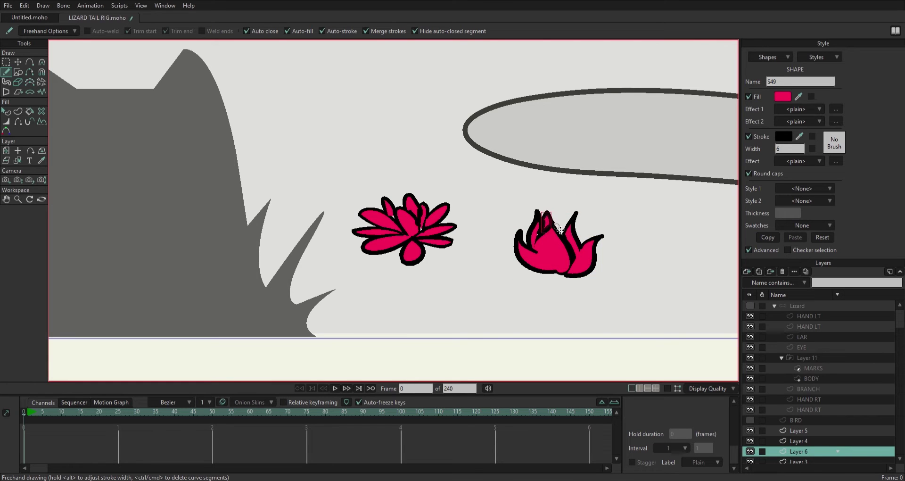
pyautogui.hotkey('ctrl', 'shift', 'z')
# Set the fill to dark green and draw curved stems under the fan-shaped flower and the five-petal flower
pyautogui.hscroll(10, 599, 259)
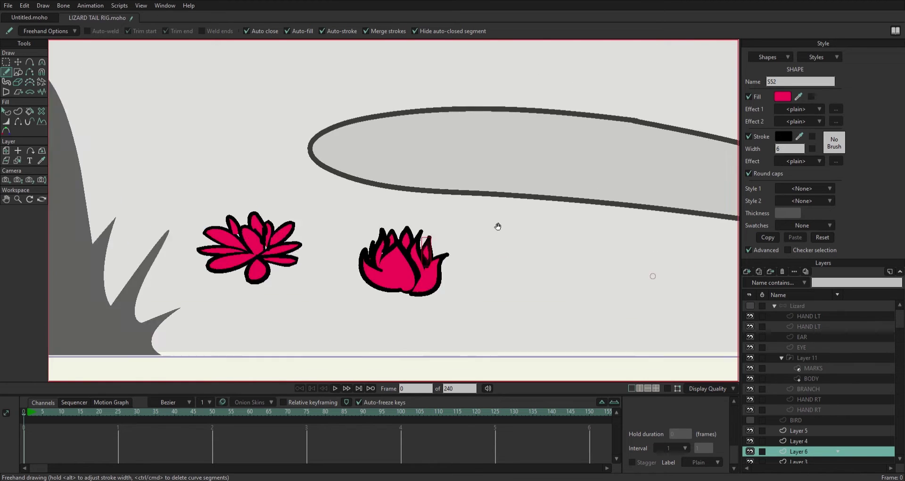
pyautogui.scroll(3, 269, 193)
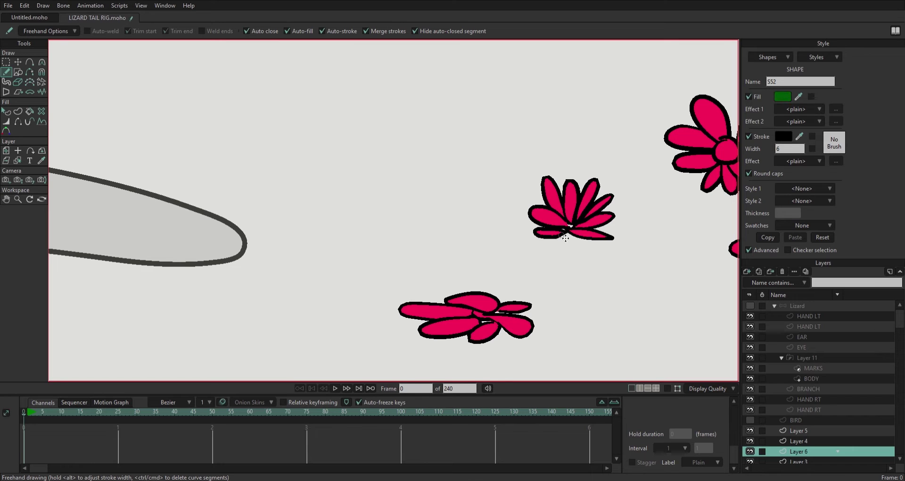
pyautogui.hotkey('ctrl', 'shift', 'z')
pyautogui.press('g')
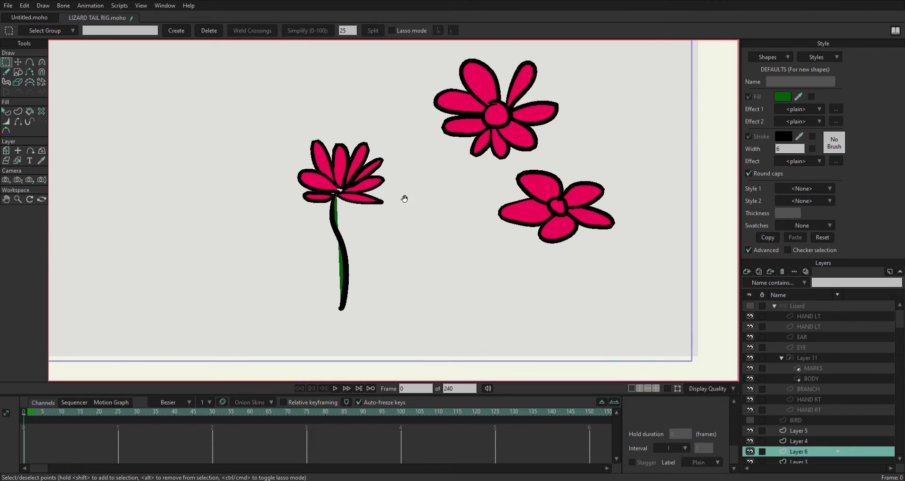
pyautogui.press('f')
pyautogui.moveTo(587, 228); pyautogui.dragTo(562, 333)
pyautogui.hotkey('ctrl', 'z')
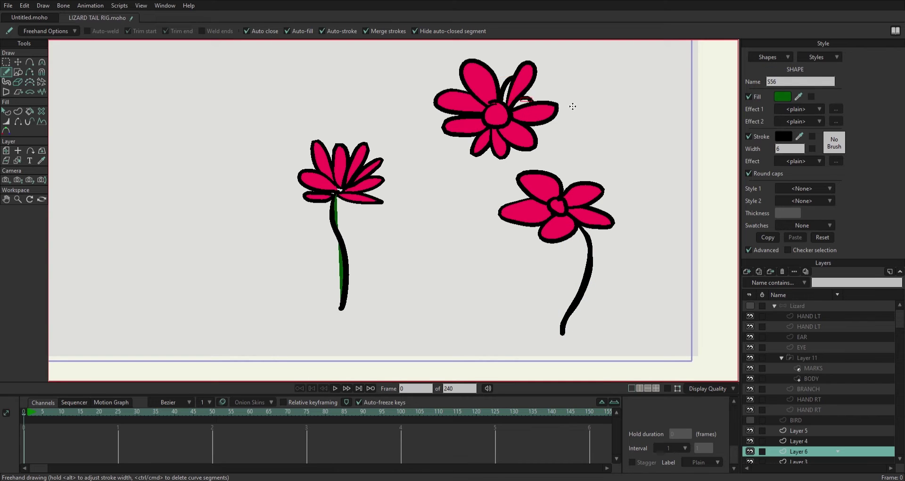
# Undo the stray strokes behind the largest flower and draw a long wavy green stem beneath it
pyautogui.hotkey('ctrl', 'z')
pyautogui.moveTo(492, 150); pyautogui.dragTo(515, 332)
pyautogui.hotkey('ctrl', 'z')
pyautogui.moveTo(493, 150); pyautogui.dragTo(484, 272)
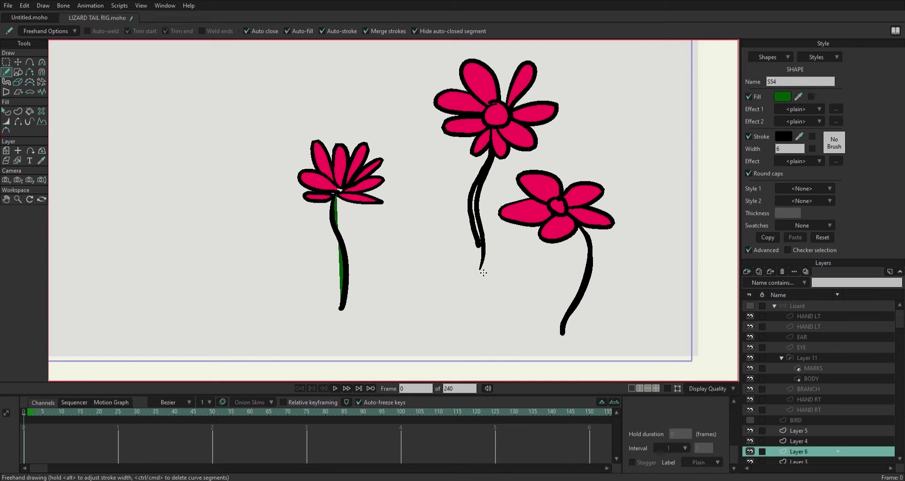
# Add small curved leaves to both sides of the five-petal flower's stem
pyautogui.moveTo(285, 177); pyautogui.dragTo(115, 129)
pyautogui.moveTo(416, 240)
pyautogui.mouseDown()
pyautogui.moveTo(448, 209)
pyautogui.moveTo(462, 217)
pyautogui.mouseUp()
pyautogui.moveTo(386, 234); pyautogui.dragTo(458, 352)
# Try adding curved leaves to the stems of the largest flower and the fan-shaped flower
pyautogui.moveTo(345, 194); pyautogui.dragTo(359, 248)
pyautogui.moveTo(373, 221); pyautogui.dragTo(375, 280)
pyautogui.hotkey('ctrl', 'z')
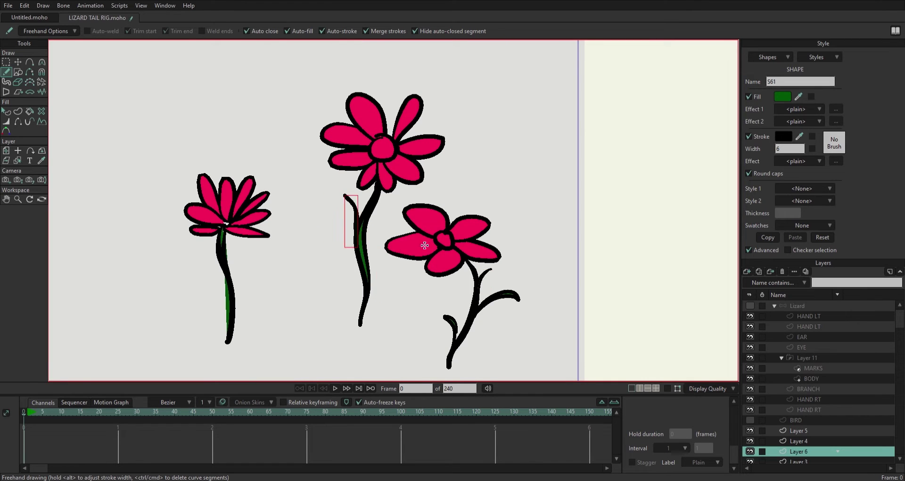
pyautogui.hotkey('ctrl', 'z')
pyautogui.moveTo(234, 263); pyautogui.dragTo(252, 299)
pyautogui.hotkey('ctrl', 'z')
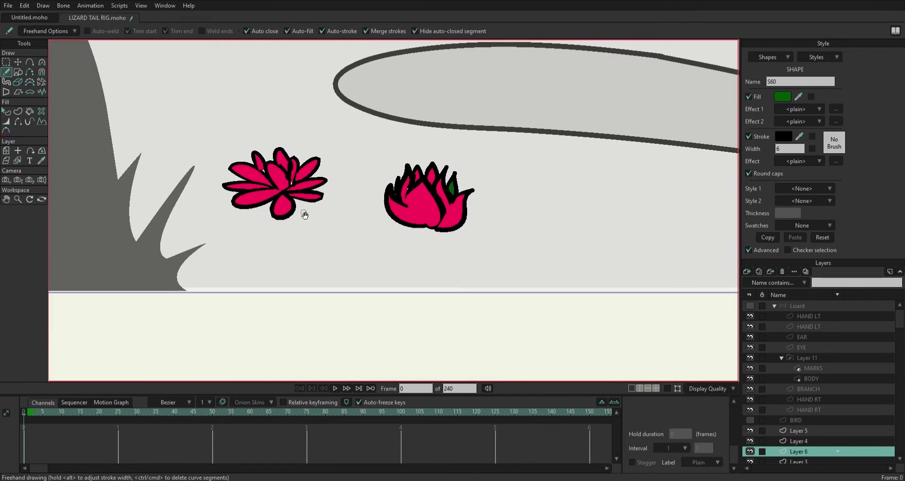
# Draw curved stems under the two pink flowers beside the grey grass and add bright green leaves to both stems
pyautogui.moveTo(297, 215); pyautogui.dragTo(273, 273)
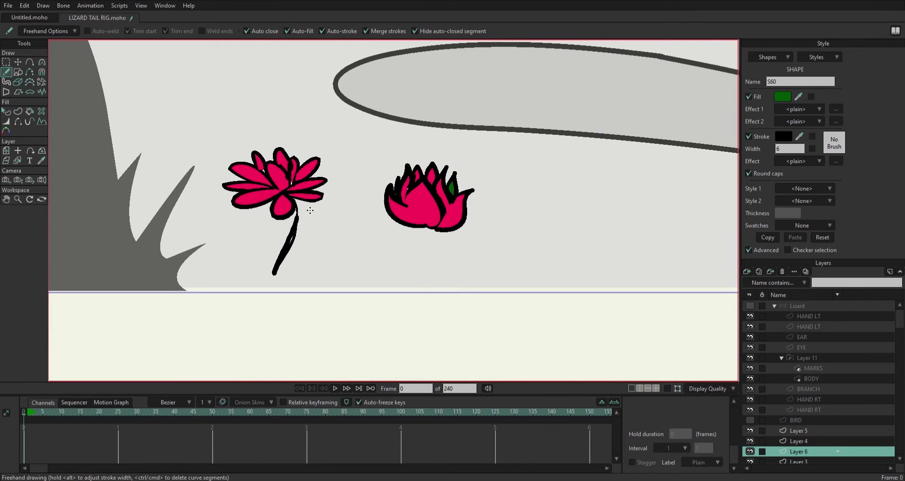
pyautogui.moveTo(427, 226)
pyautogui.mouseDown()
pyautogui.moveTo(424, 305)
pyautogui.moveTo(445, 267)
pyautogui.mouseUp()
pyautogui.moveTo(401, 239)
pyautogui.mouseDown()
pyautogui.moveTo(413, 266)
pyautogui.moveTo(460, 271)
pyautogui.mouseUp()
pyautogui.hotkey('ctrl', 'z')
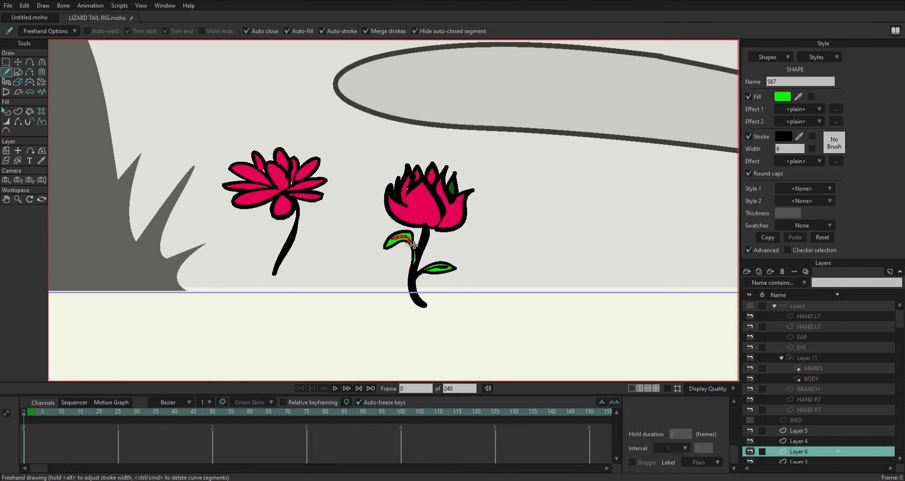
pyautogui.moveTo(292, 243)
pyautogui.mouseDown()
pyautogui.moveTo(338, 218)
pyautogui.moveTo(293, 242)
pyautogui.moveTo(277, 294)
pyautogui.moveTo(254, 253)
pyautogui.mouseUp()
pyautogui.hotkey('ctrl', 'z')
pyautogui.moveTo(279, 260); pyautogui.dragTo(279, 306)
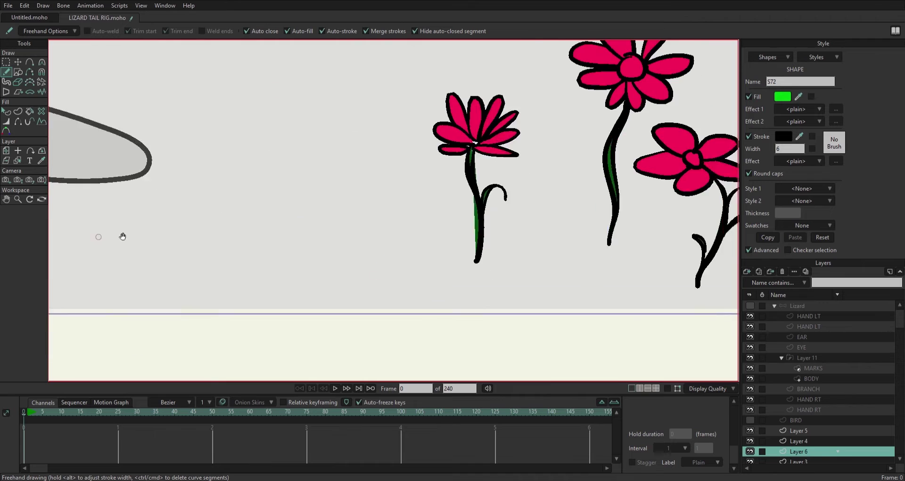
# Add bright green leaves to the stems of the three-flower cluster and a green petal to the tulip-like flower
pyautogui.moveTo(379, 235); pyautogui.dragTo(410, 238)
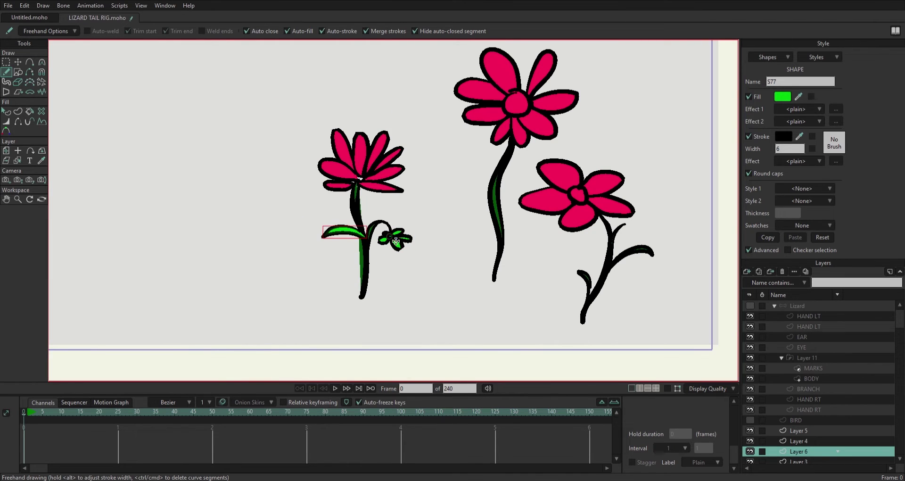
pyautogui.moveTo(498, 194); pyautogui.dragTo(473, 166)
pyautogui.moveTo(503, 215); pyautogui.dragTo(516, 189)
pyautogui.moveTo(494, 282); pyautogui.dragTo(529, 269)
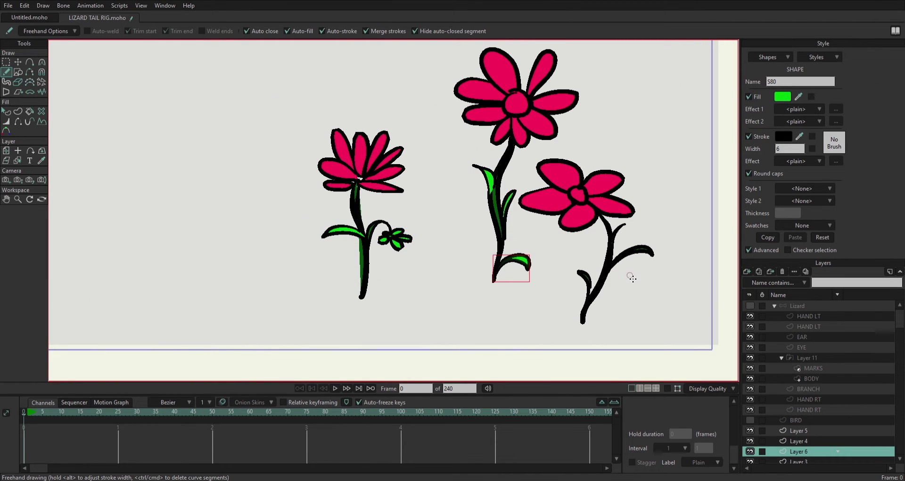
pyautogui.moveTo(614, 237)
pyautogui.mouseDown()
pyautogui.moveTo(633, 226)
pyautogui.moveTo(670, 268)
pyautogui.mouseUp()
pyautogui.moveTo(592, 284); pyautogui.dragTo(559, 261)
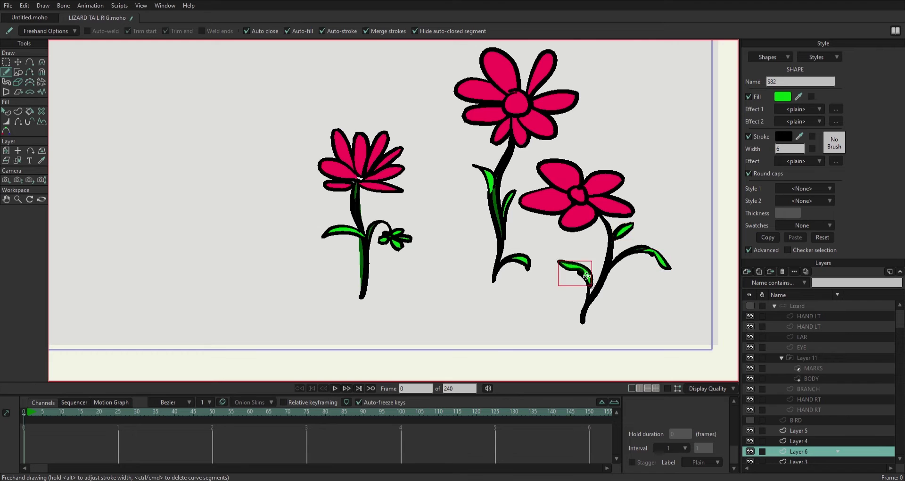
pyautogui.moveTo(542, 198); pyautogui.dragTo(571, 204)
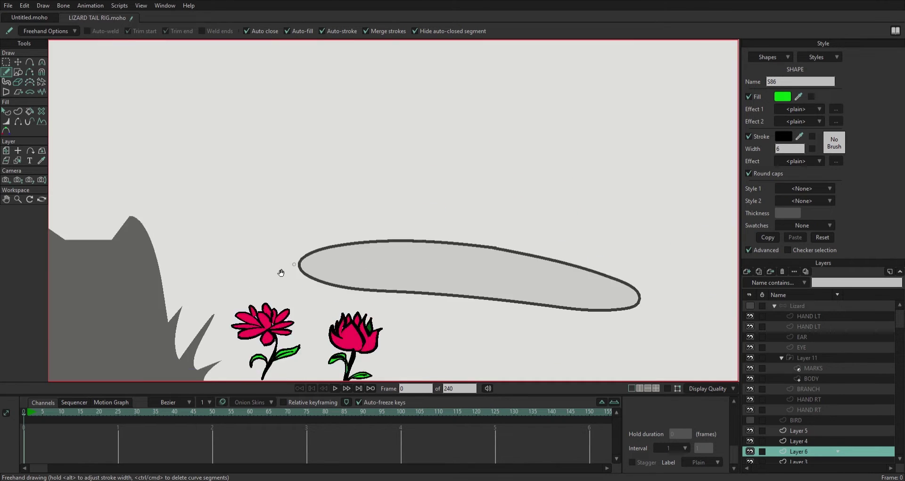
pyautogui.scroll(5, 281, 269)
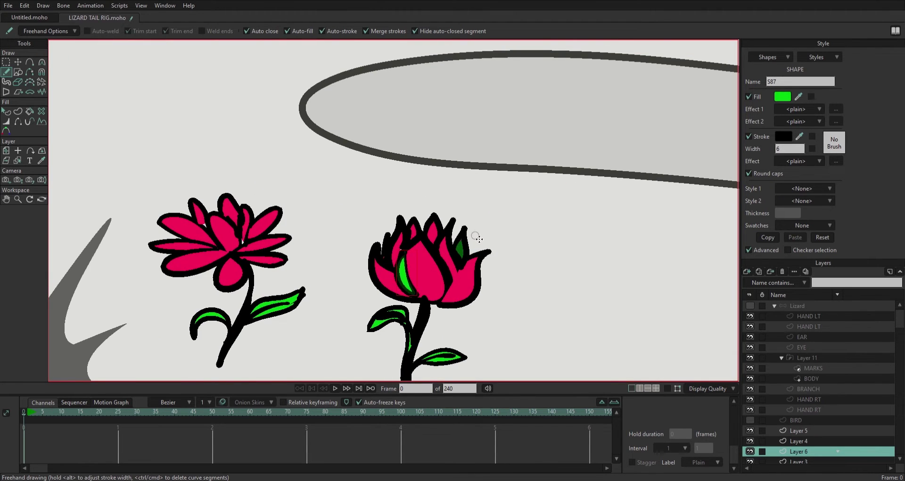
pyautogui.scroll(-5, 478, 238)
# Make the Lizard and BIRD layers visible again and select the Lizard bone layer
pyautogui.click(798, 461)
pyautogui.scroll(-3, 564, 237)
pyautogui.press('m')
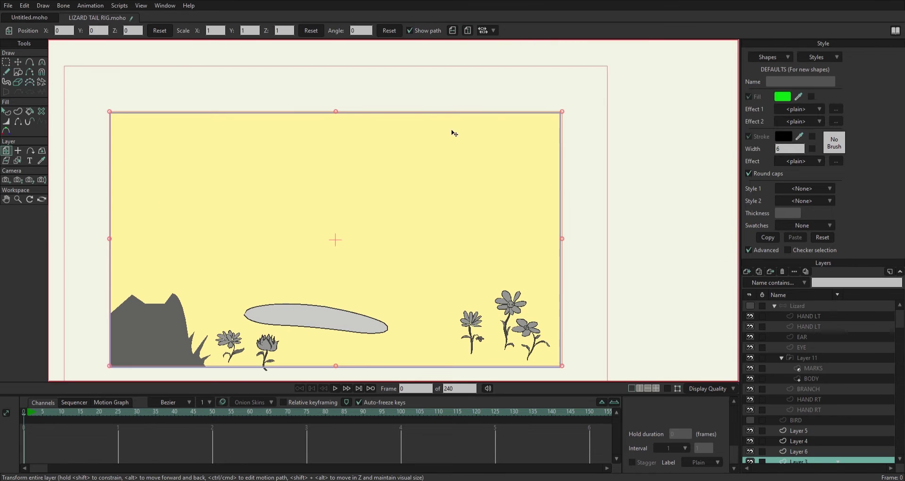
pyautogui.press('g')
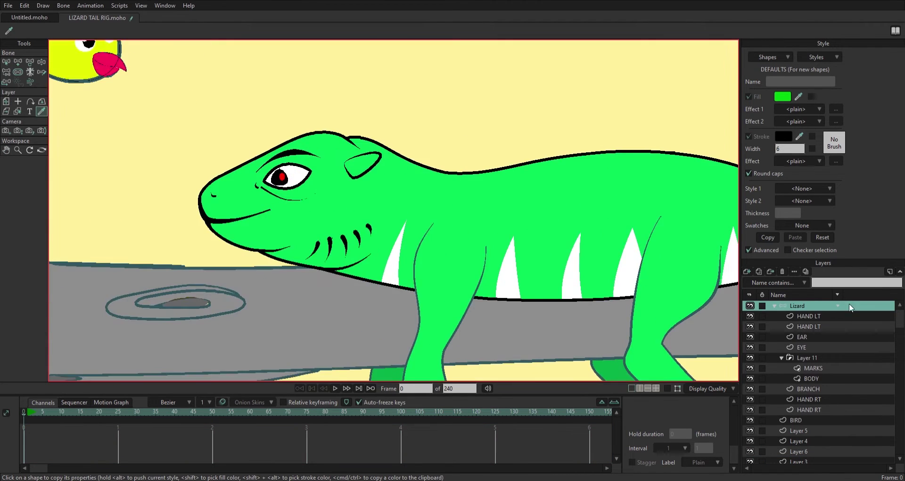
pyautogui.click(6, 62)
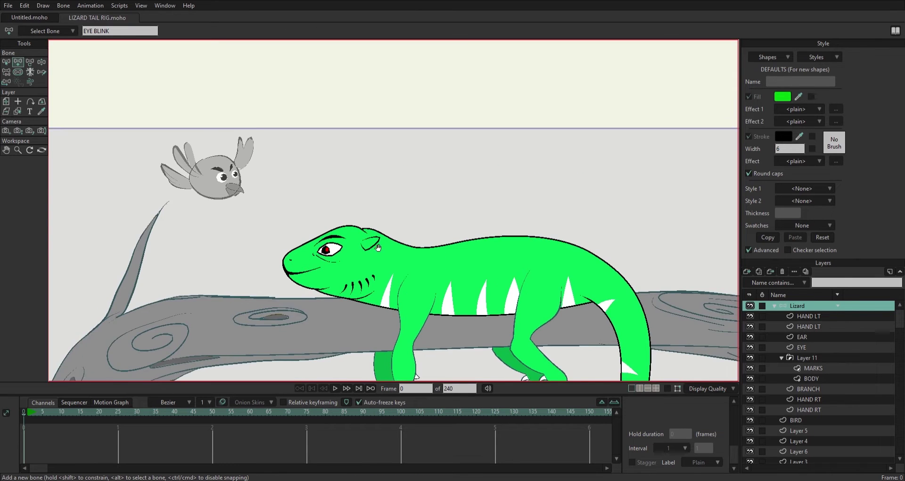
# Add a horizontal bone above the EYE BLINK bone, matching its direction and length
pyautogui.press('i')
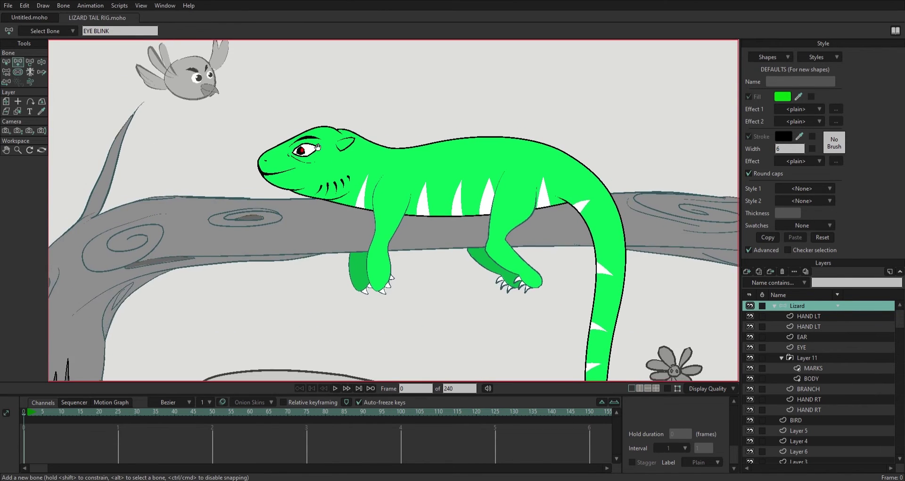
pyautogui.press('a')
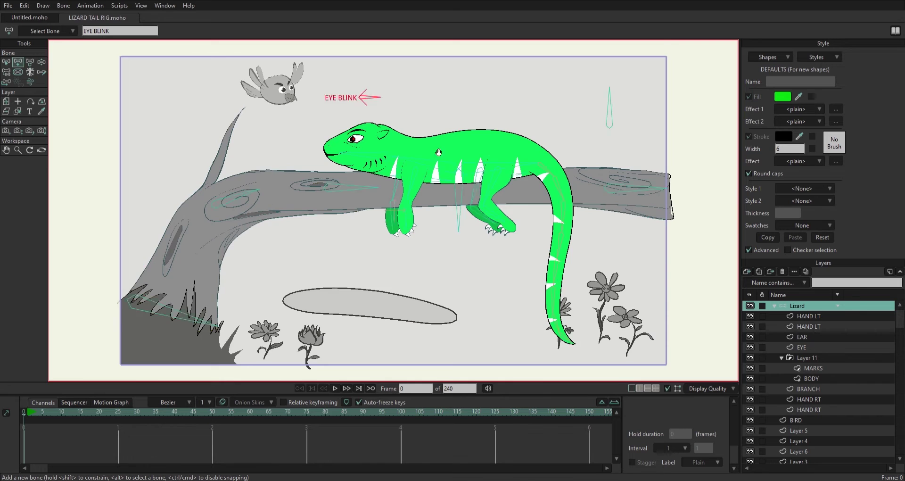
pyautogui.scroll(5, 360, 168)
pyautogui.moveTo(359, 96); pyautogui.dragTo(274, 103)
pyautogui.hotkey('ctrl', 'z')
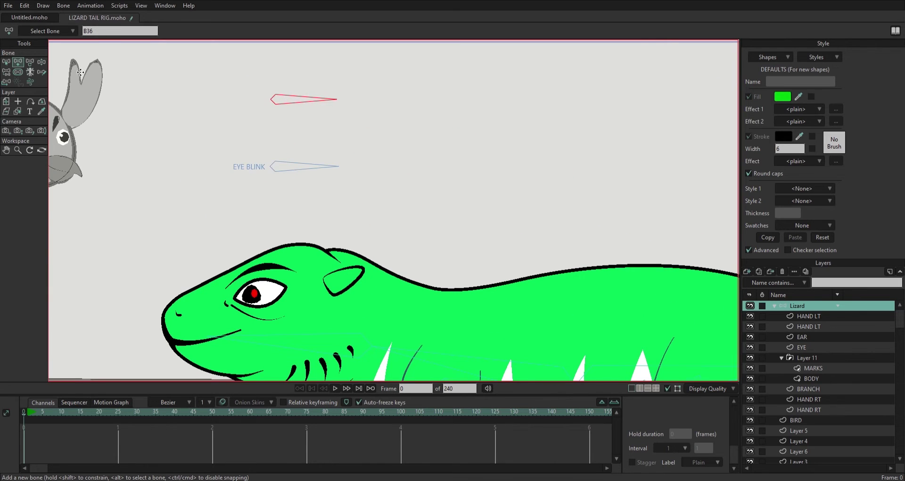
# Set the new bone's strength to 0, constrain its angle and name it EYE UP DOWN
pyautogui.click(7, 72)
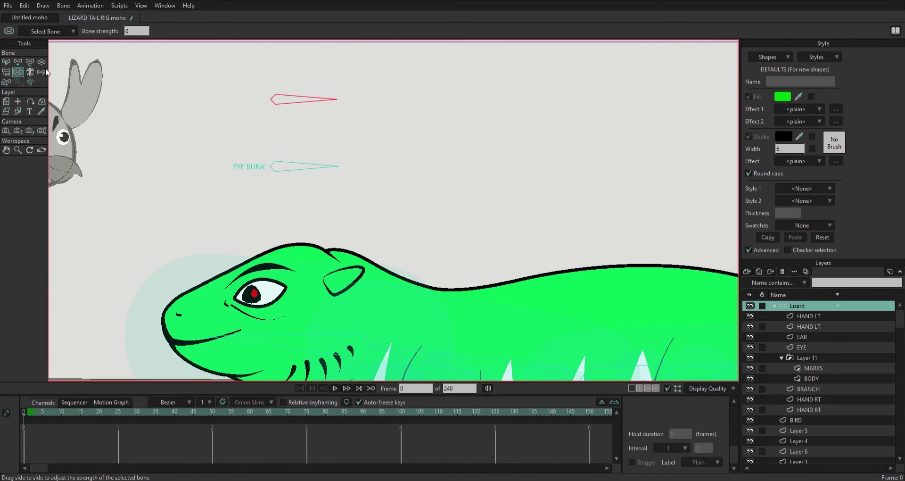
pyautogui.press('b')
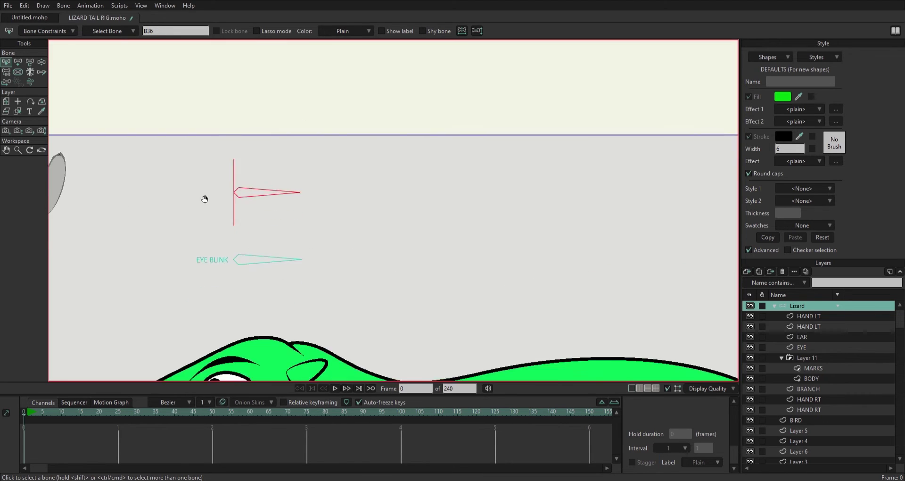
pyautogui.press('t')
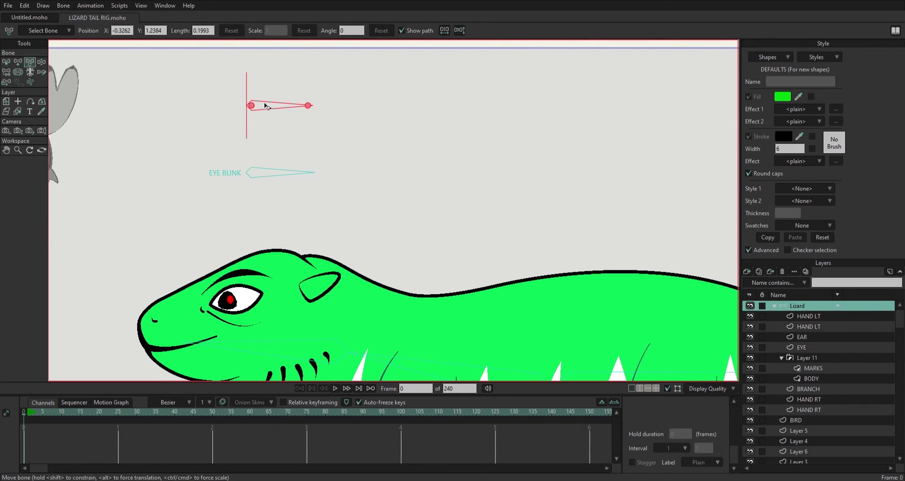
pyautogui.write('bEYE UP DOWN')
pyautogui.press('Return')
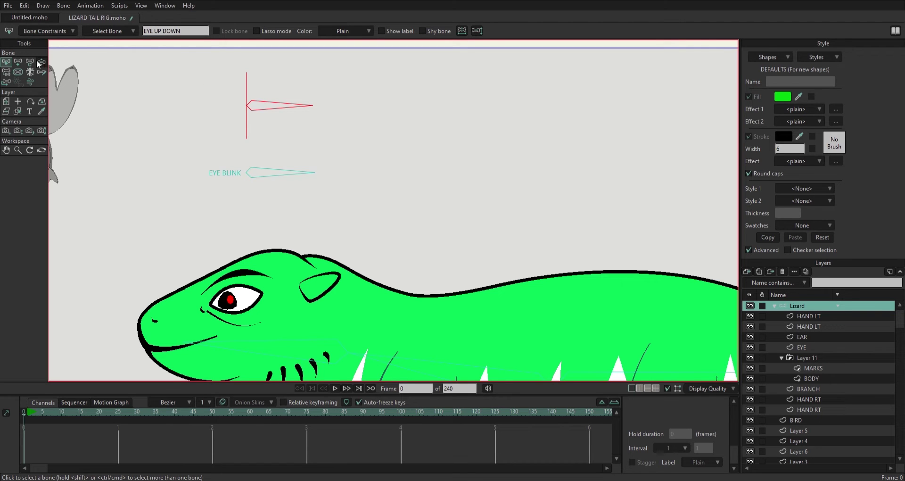
# Create a smart bone action for EYE UP DOWN, rotate the bone upright at frame 50 and select the EYE layer's pupil points
pyautogui.click(457, 277)
pyautogui.keyDown('ctrl'); pyautogui.keyDown('alt'); pyautogui.click(229, 300); pyautogui.keyUp('alt'); pyautogui.keyUp('ctrl')
pyautogui.scroll(4, 354, 246)
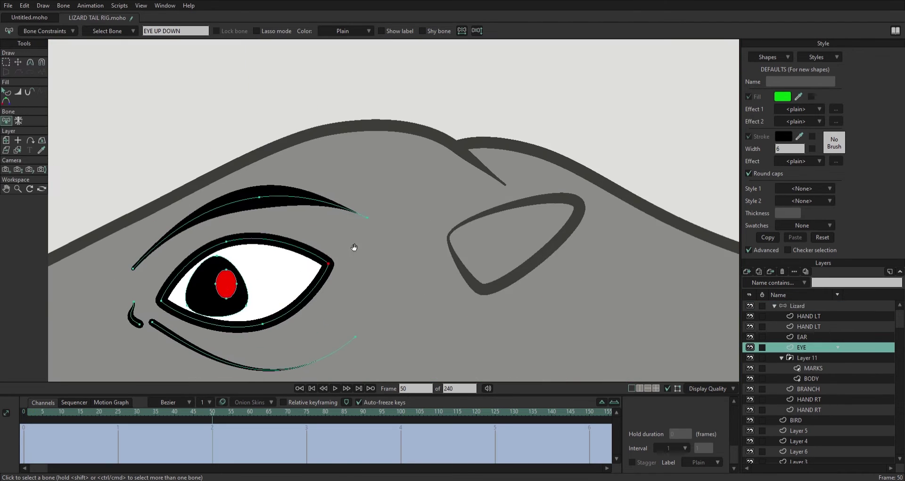
pyautogui.press('g')
pyautogui.moveTo(316, 200); pyautogui.dragTo(326, 241)
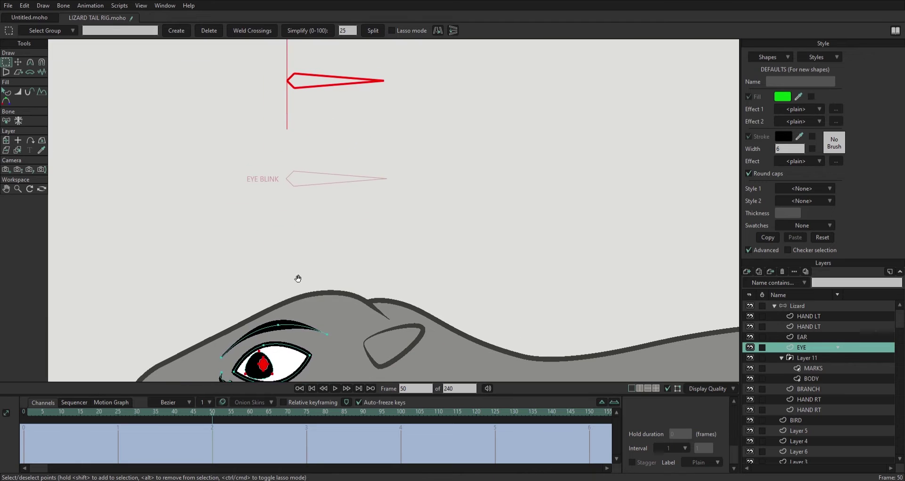
pyautogui.press('t')
pyautogui.keyDown('ctrl'); pyautogui.keyDown('alt'); pyautogui.click(368, 80); pyautogui.keyUp('alt'); pyautogui.keyUp('ctrl')
pyautogui.click(801, 347)
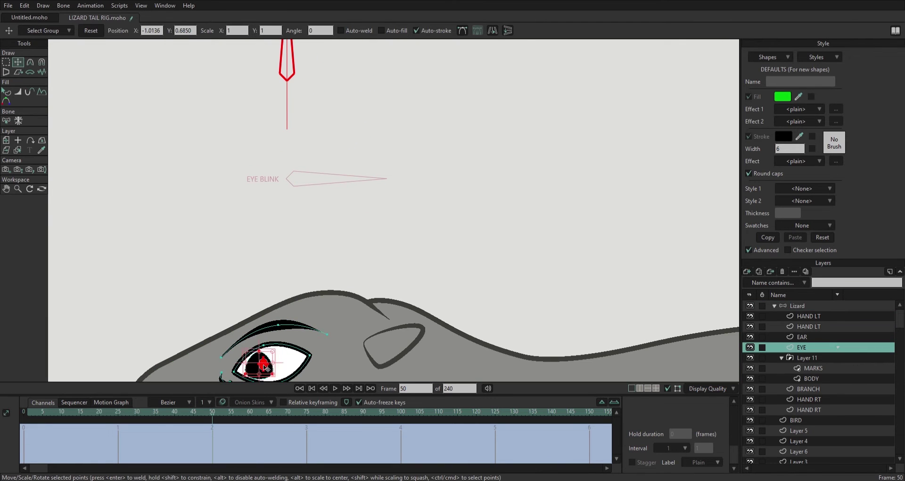
# Try nudging the whole pupil upward at frame 50 of the smart bone action
pyautogui.press('Up')
pyautogui.press('Up')
pyautogui.press('Up')
pyautogui.press('Up')
pyautogui.scroll(3, 343, 245)
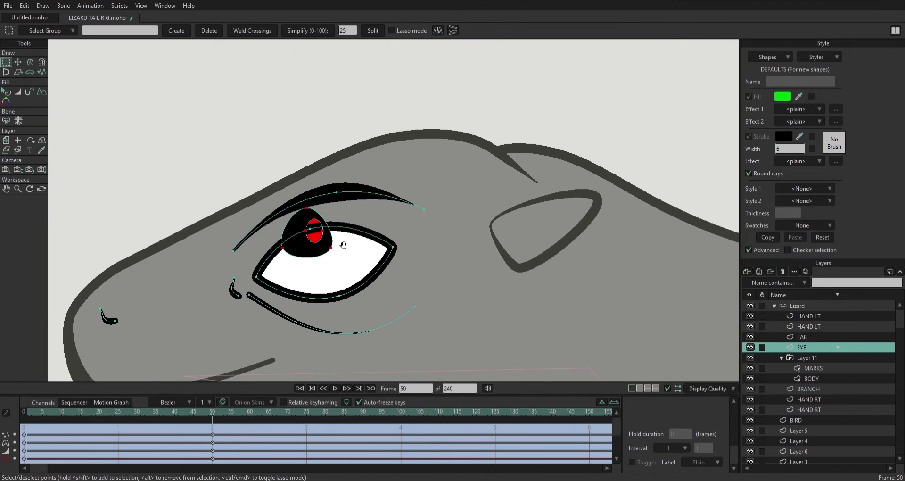
pyautogui.moveTo(317, 263); pyautogui.dragTo(318, 256)
pyautogui.press('Up')
pyautogui.press('Up')
pyautogui.press('Up')
pyautogui.press('Up')
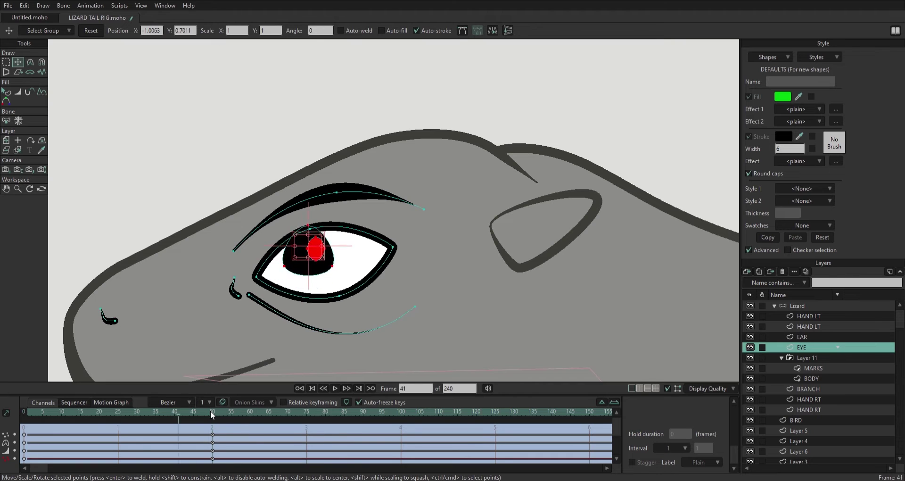
pyautogui.hotkey('ctrl', 'z')
pyautogui.hotkey('ctrl', 'z')
pyautogui.hotkey('ctrl', 'z')
pyautogui.hotkey('ctrl', 'z')
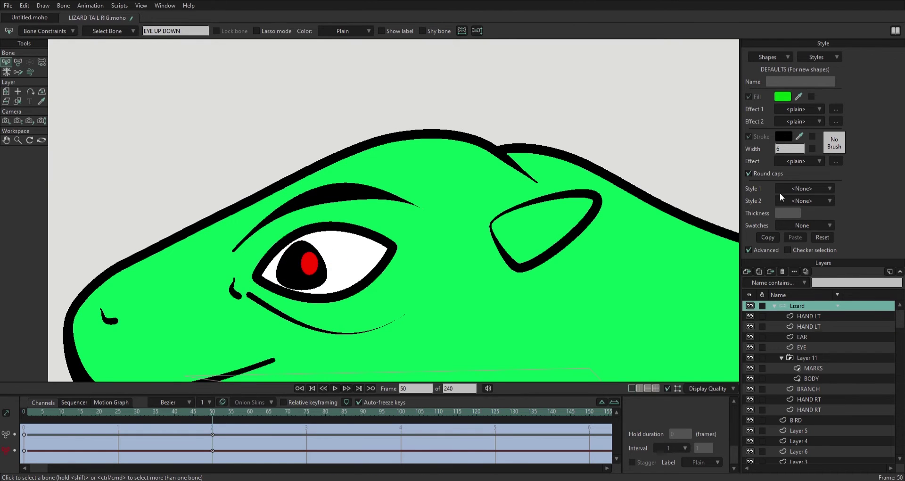
# Move the pupil upward at frame 50 and adjust its top points to fit under the upper eyelid
pyautogui.hotkey('ctrl', 'shift', 'z')
pyautogui.moveTo(315, 263); pyautogui.dragTo(315, 250)
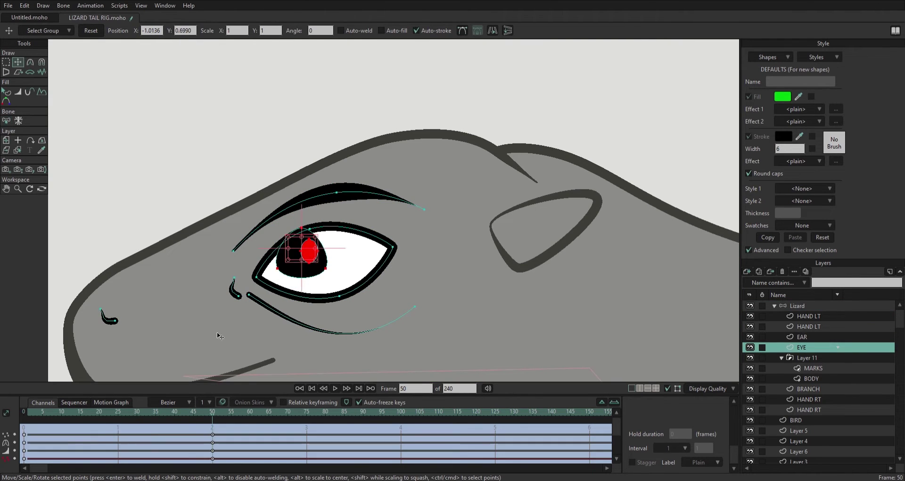
pyautogui.click(210, 413)
pyautogui.click(6, 63)
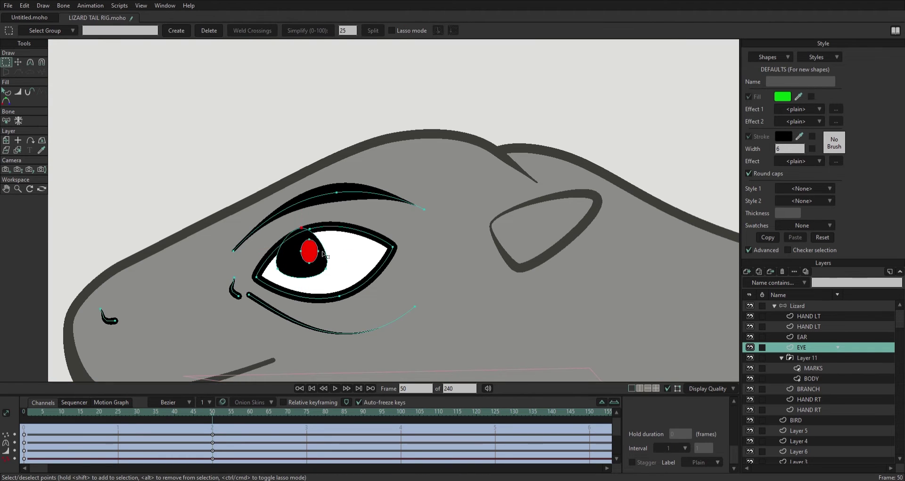
pyautogui.press('t')
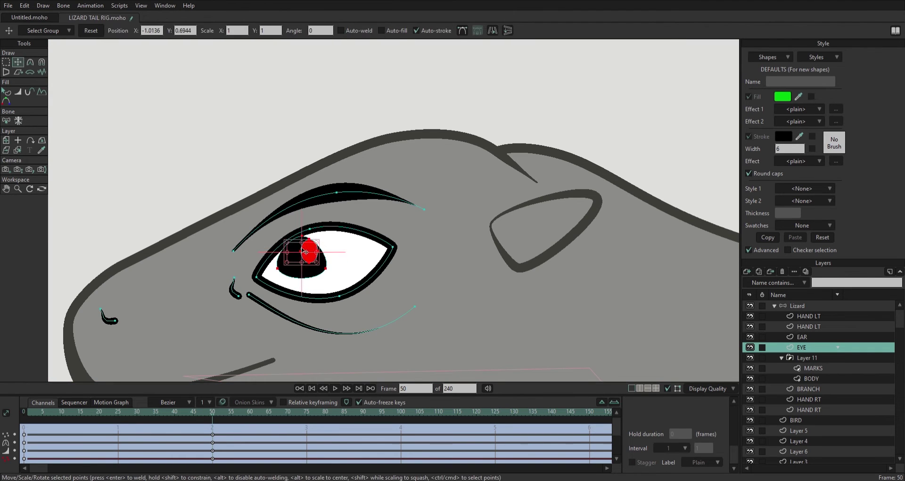
pyautogui.moveTo(306, 243); pyautogui.dragTo(308, 234)
# Show the EYE UP DOWN bone's label and rotate the bone downward at frame 50 in a second smart bone action
pyautogui.scroll(-3, 439, 113)
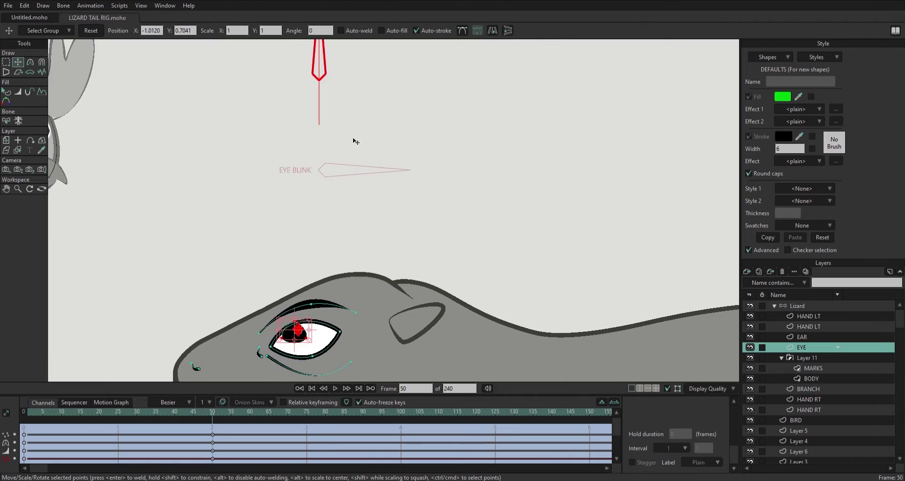
pyautogui.click(797, 305)
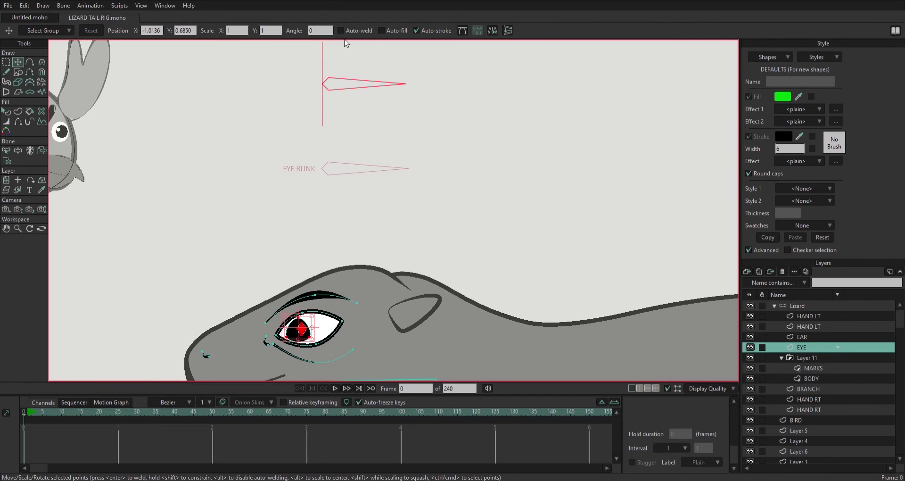
pyautogui.hotkey('ctrl', 'shift', 'Left')
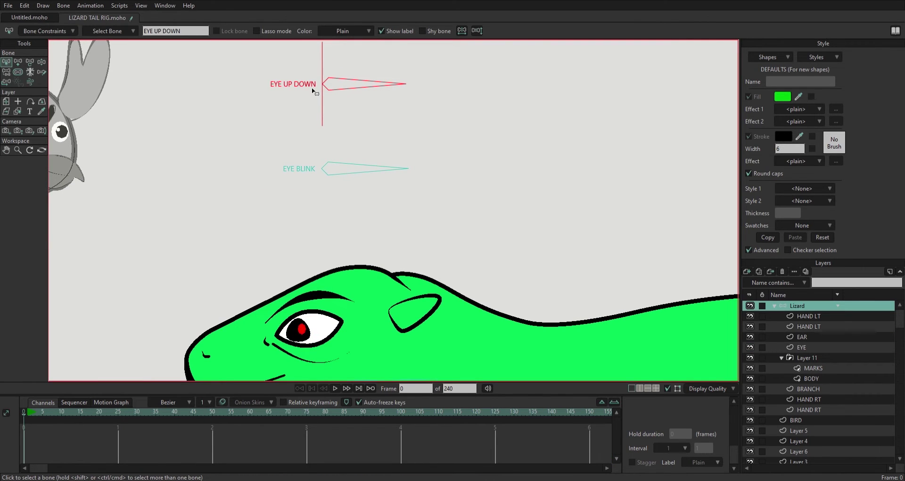
pyautogui.hotkey('ctrl', 'shift', 'Right')
pyautogui.press('t')
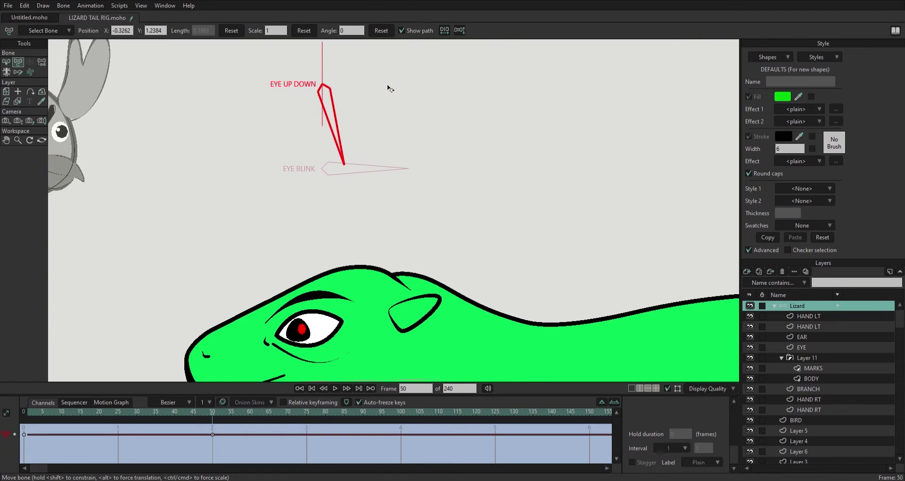
# Select the pupil on the EYE layer and move it downward at frame 50
pyautogui.scroll(3, 390, 85)
pyautogui.keyDown('ctrl'); pyautogui.keyDown('alt'); pyautogui.click(325, 207); pyautogui.keyUp('alt'); pyautogui.keyUp('ctrl')
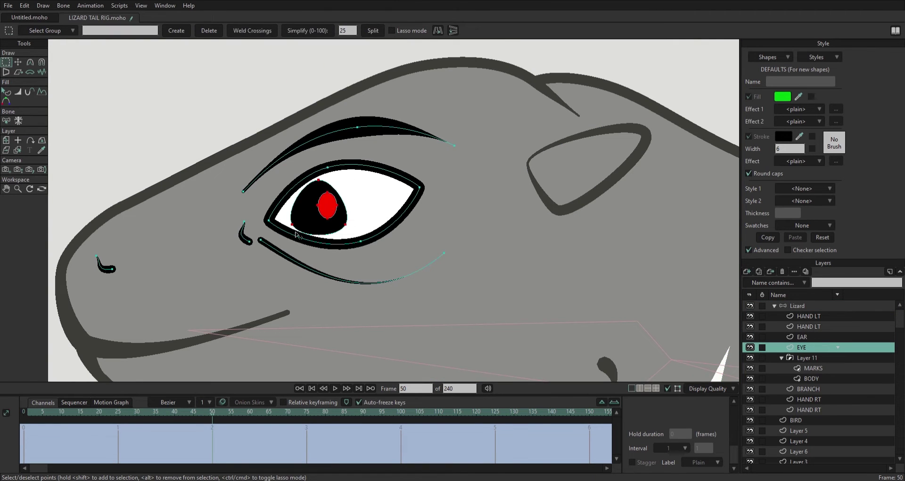
pyautogui.doubleClick(330, 207)
pyautogui.moveTo(330, 208); pyautogui.dragTo(329, 204)
# Raise the lowered pupil's bottom corner points so its outline fits within the lower eyelid
pyautogui.click(219, 188)
pyautogui.press('c')
pyautogui.press('g')
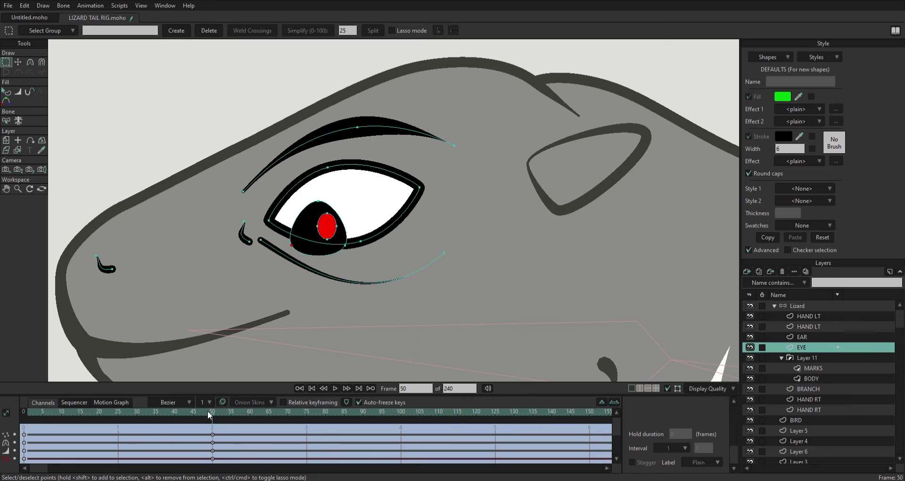
pyautogui.press('t')
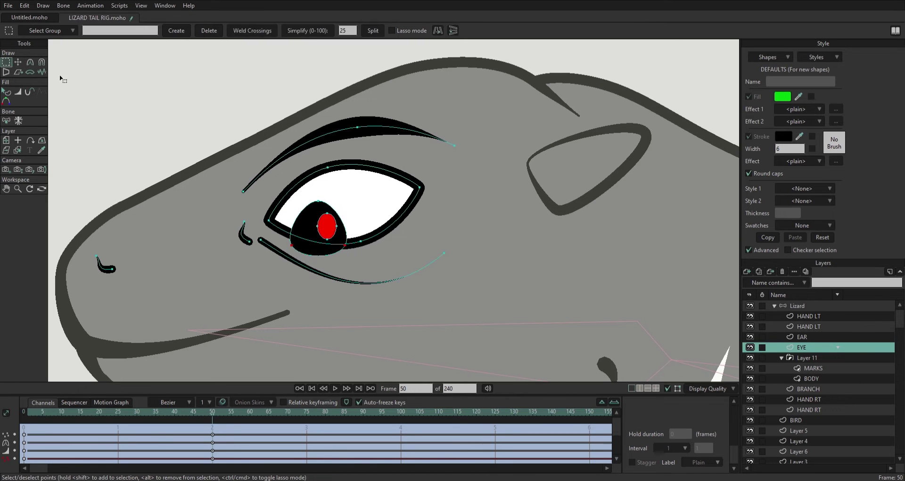
pyautogui.press('g')
pyautogui.press('t')
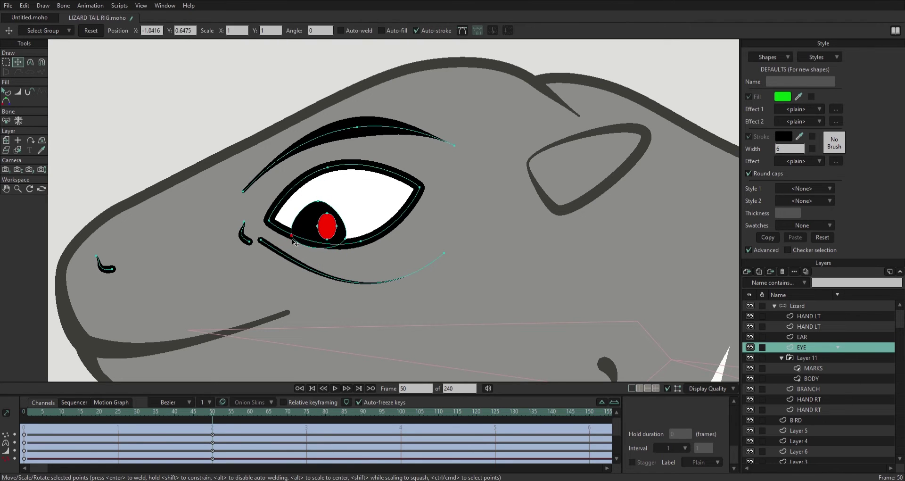
# Return to frame 0 on the Lizard layer and test the EYE UP DOWN control by manipulating its bone
pyautogui.hotkey('ctrl', 'shift', 'Left')
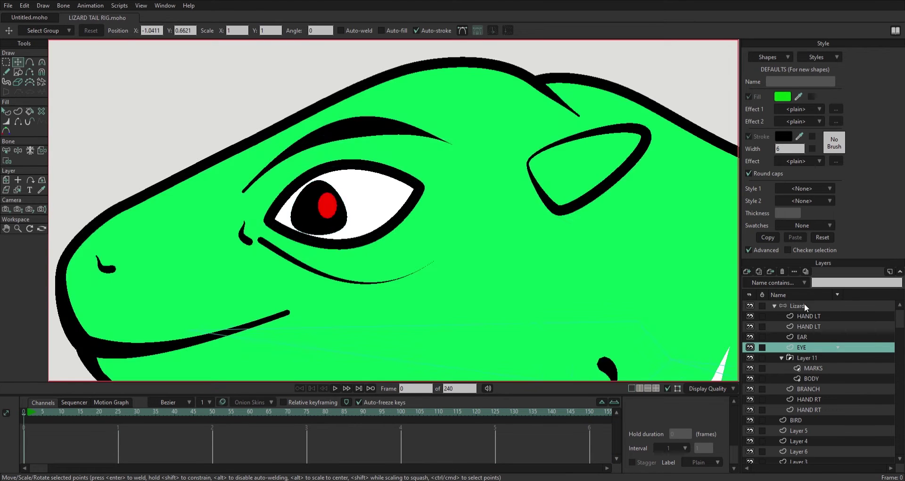
pyautogui.scroll(-3, 390, 242)
pyautogui.moveTo(372, 88); pyautogui.dragTo(390, 111)
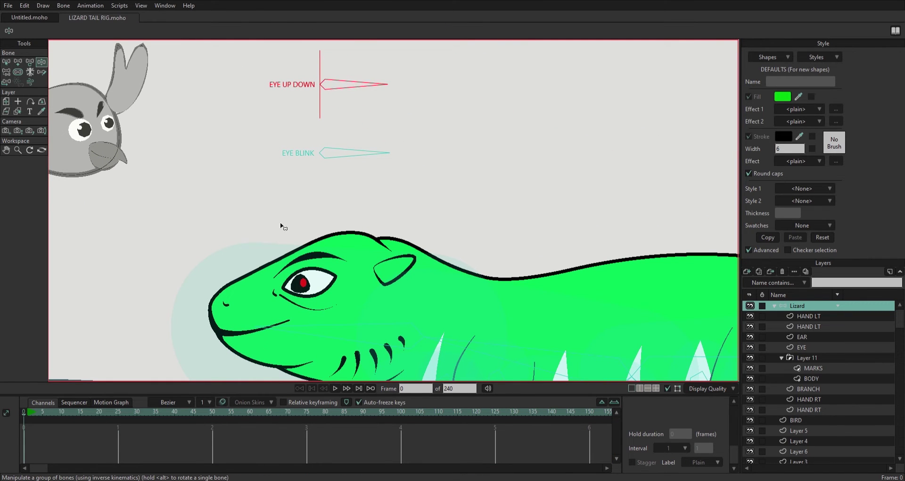
pyautogui.hotkey('ctrl', 'r')
# Add a vertical bone beside the eye controls, name it RIGHT_LEFT and constrain its rotation angle
pyautogui.press('a')
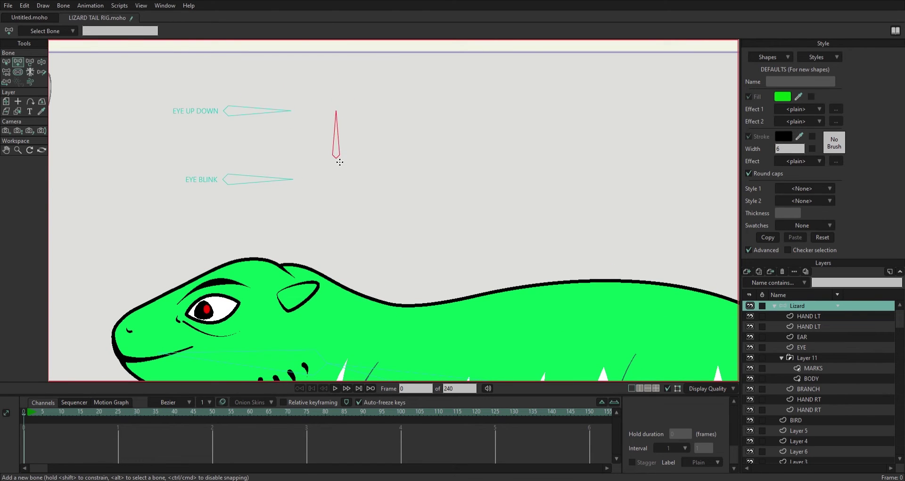
pyautogui.press('s')
pyautogui.click(175, 38)
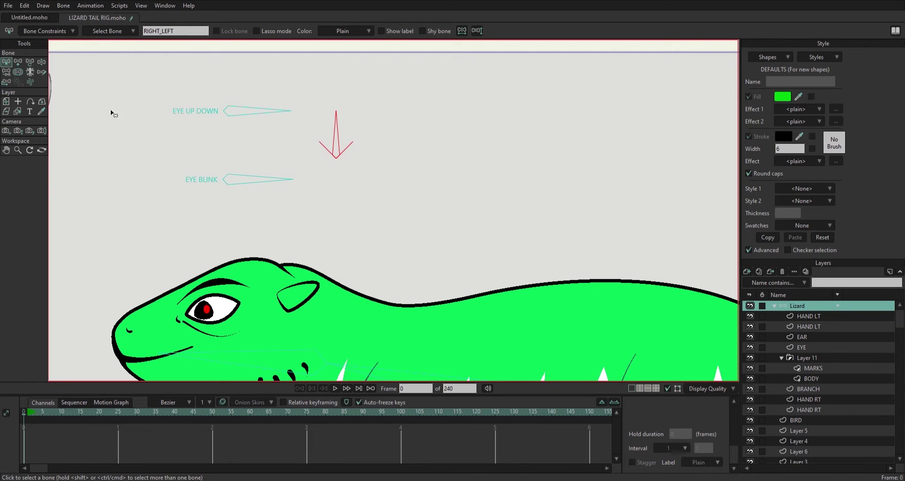
# Rotate the RIGHT_LEFT bone to its left limit at frame 50 in a new smart bone action
pyautogui.click(212, 415)
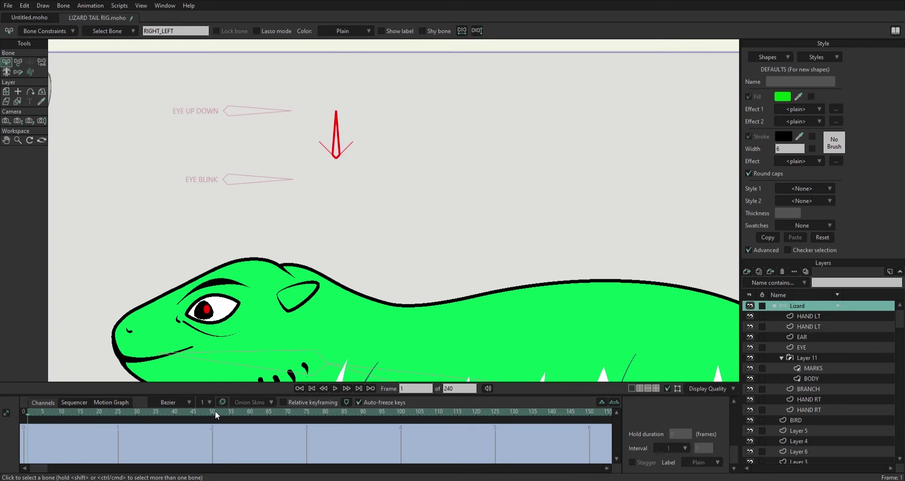
pyautogui.press('t')
pyautogui.moveTo(344, 121); pyautogui.dragTo(120, 98)
# Move the pupil on the EYE layer toward the front corner of the eye at frame 50
pyautogui.click(807, 347)
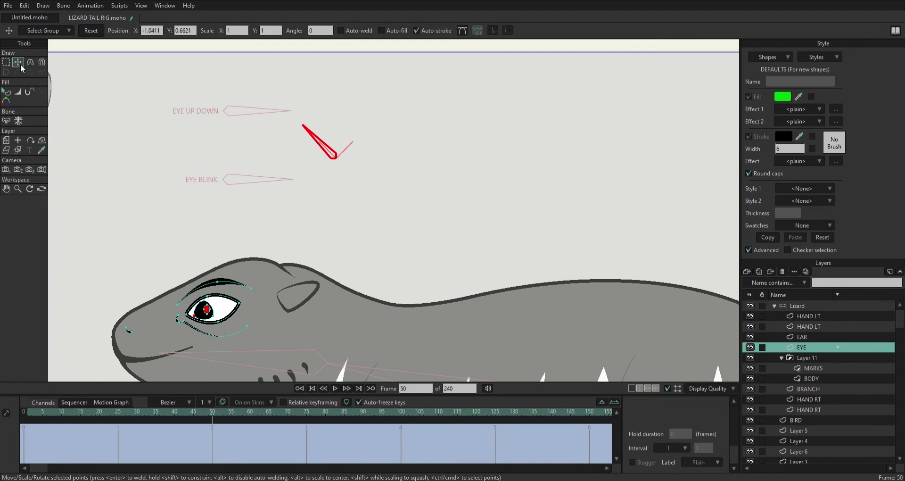
pyautogui.scroll(5, 207, 310)
pyautogui.press('t')
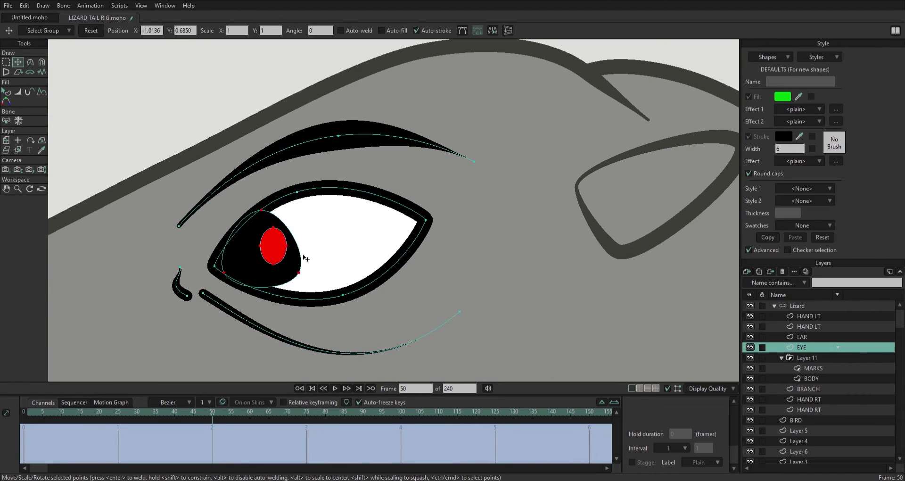
pyautogui.hotkey('ctrl', 'a')
pyautogui.scroll(-5, 330, 273)
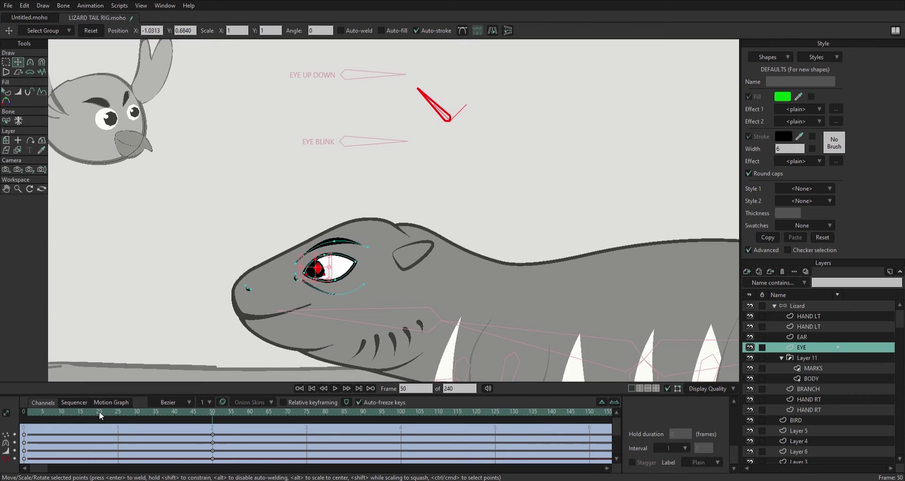
# Rotate the RIGHT_LEFT bone right to 45 degrees at frame 50 in its second smart bone action
pyautogui.hotkey('shift', ',')
pyautogui.press('g')
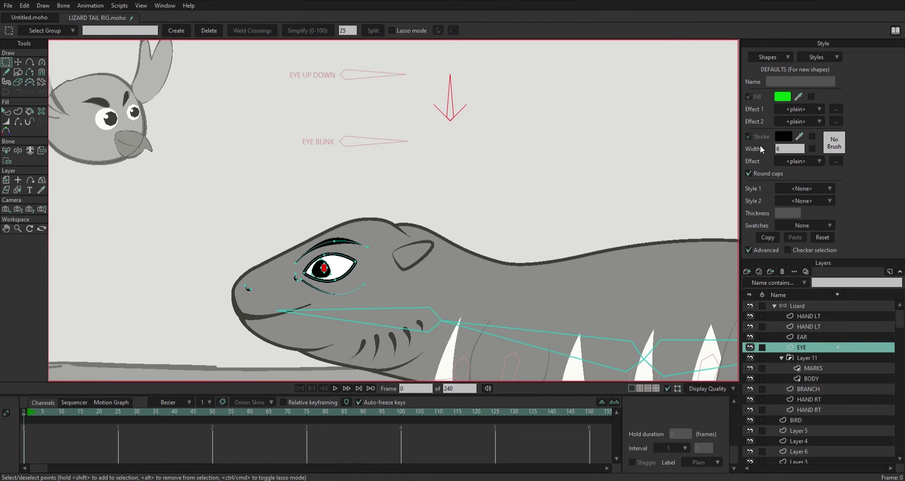
pyautogui.click(453, 117)
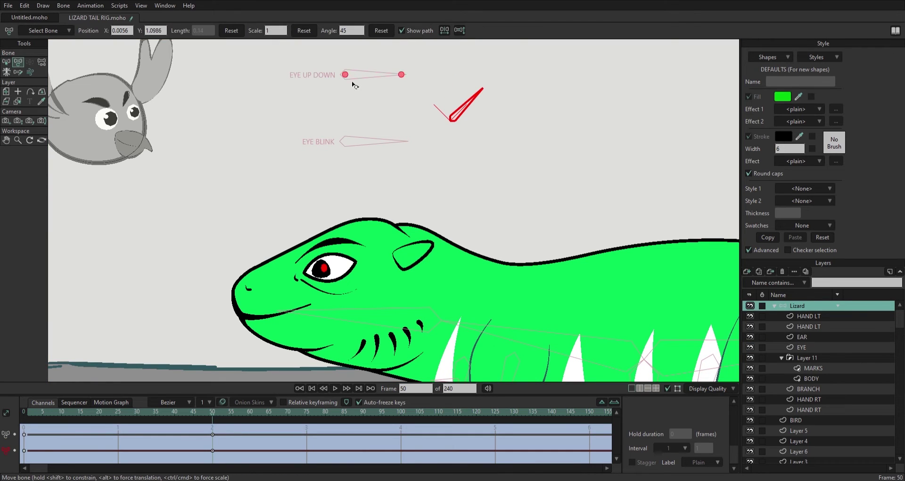
# Move the pupil on the EYE layer toward the back corner of the eye at frame 50
pyautogui.click(801, 347)
pyautogui.scroll(3, 343, 272)
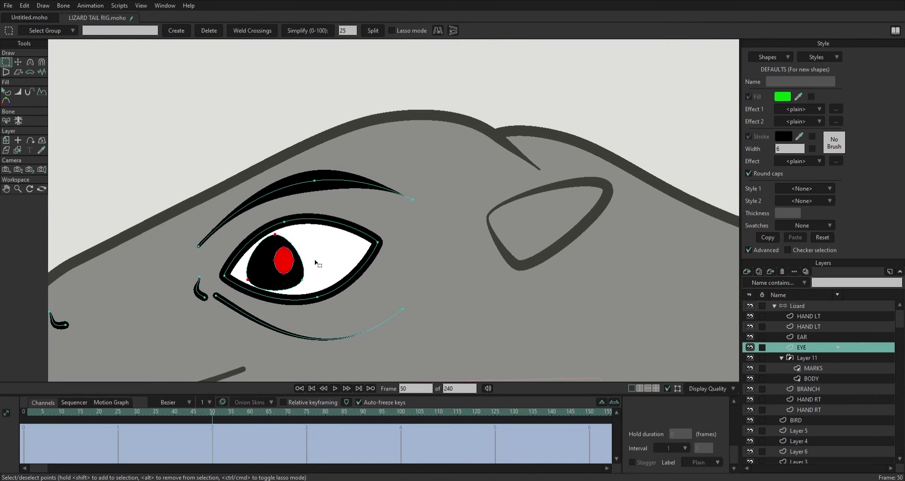
pyautogui.click(18, 61)
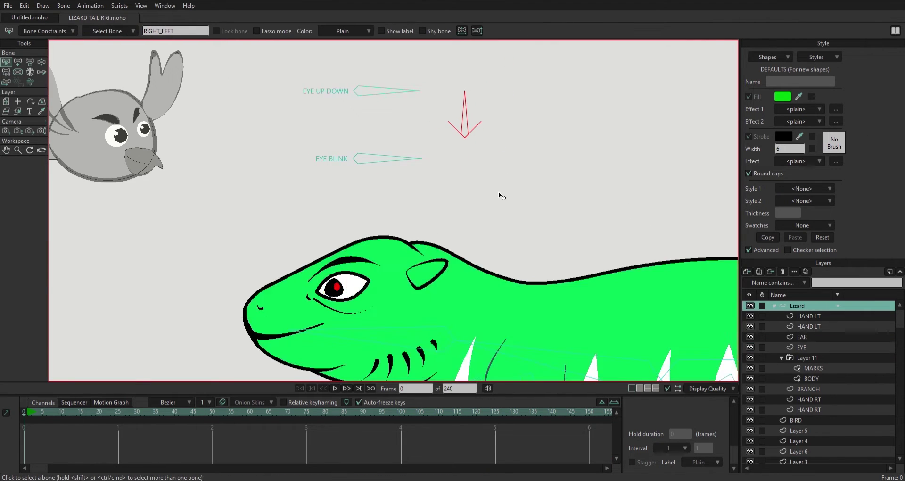
# Test the lizard's eye and tail control bones with the whole scene in view
pyautogui.scroll(-5, 499, 193)
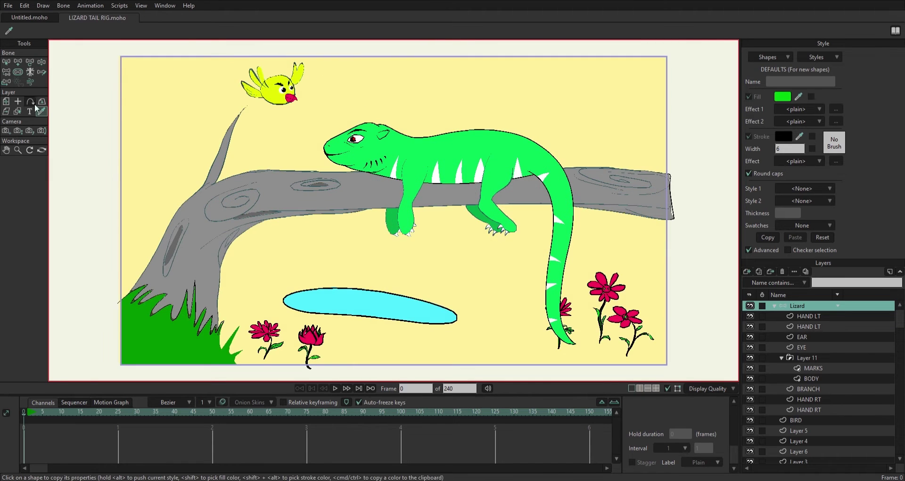
pyautogui.moveTo(380, 97); pyautogui.dragTo(377, 100)
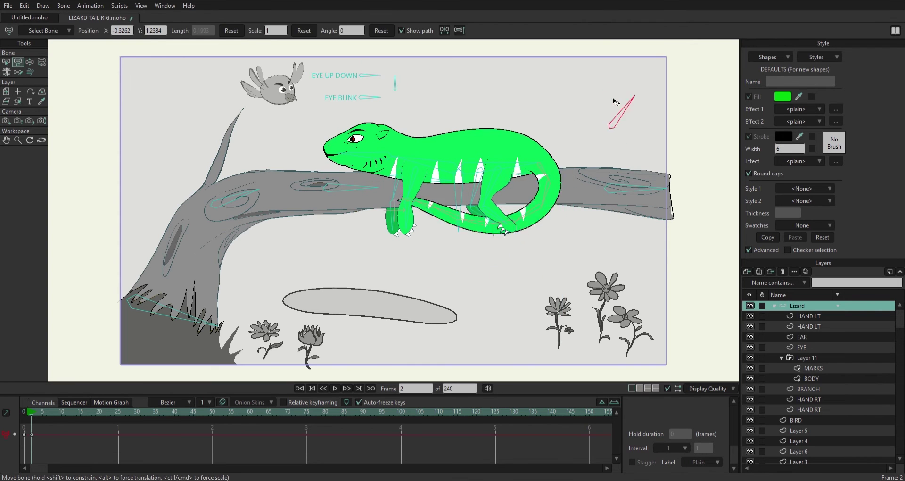
pyautogui.moveTo(614, 101)
pyautogui.mouseDown()
pyautogui.moveTo(594, 141)
pyautogui.moveTo(616, 97)
pyautogui.moveTo(622, 100)
pyautogui.moveTo(606, 102)
pyautogui.moveTo(616, 103)
pyautogui.mouseUp()
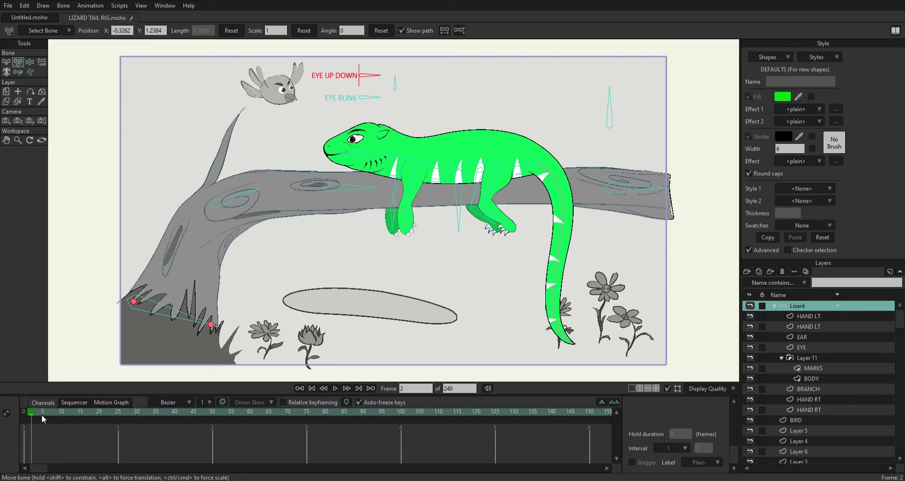
pyautogui.click(28, 412)
pyautogui.press('b')
pyautogui.click(363, 75)
# Create a new bone layer above the BIRD layer and place BIRD inside it
pyautogui.click(807, 420)
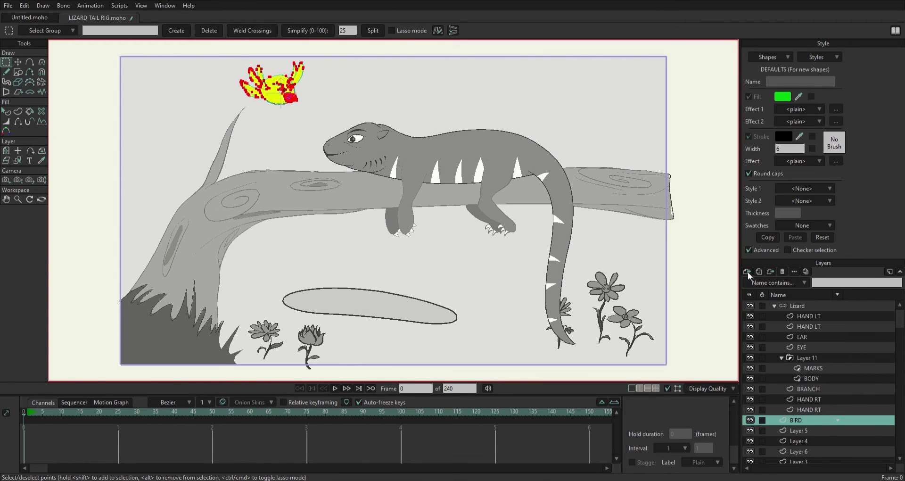
pyautogui.click(748, 272)
pyautogui.click(766, 321)
pyautogui.moveTo(802, 431); pyautogui.dragTo(801, 420)
pyautogui.click(797, 420)
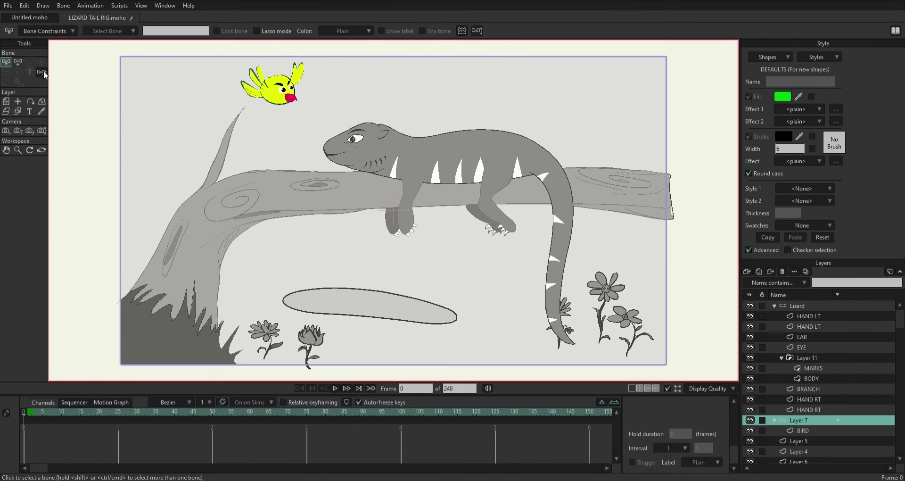
# Add bones for the bird's body, beak, tail and near wing
pyautogui.click(41, 73)
pyautogui.scroll(4, 283, 89)
pyautogui.moveTo(313, 192); pyautogui.dragTo(239, 176)
pyautogui.scroll(2, 363, 193)
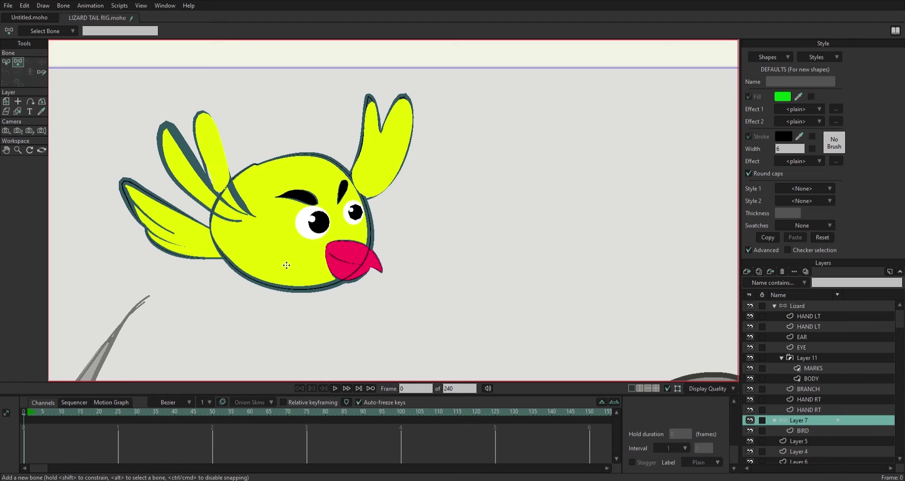
pyautogui.moveTo(283, 264)
pyautogui.mouseDown()
pyautogui.moveTo(363, 248)
pyautogui.moveTo(274, 354)
pyautogui.mouseUp()
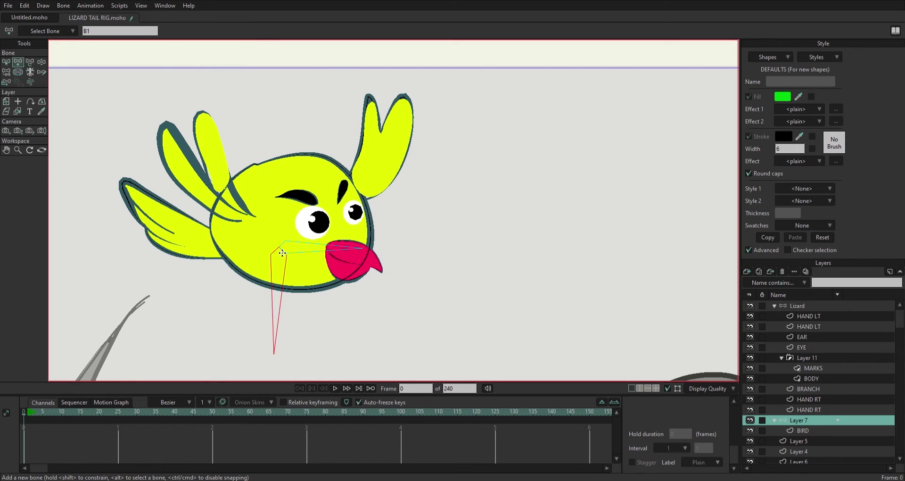
pyautogui.moveTo(180, 164); pyautogui.dragTo(244, 221)
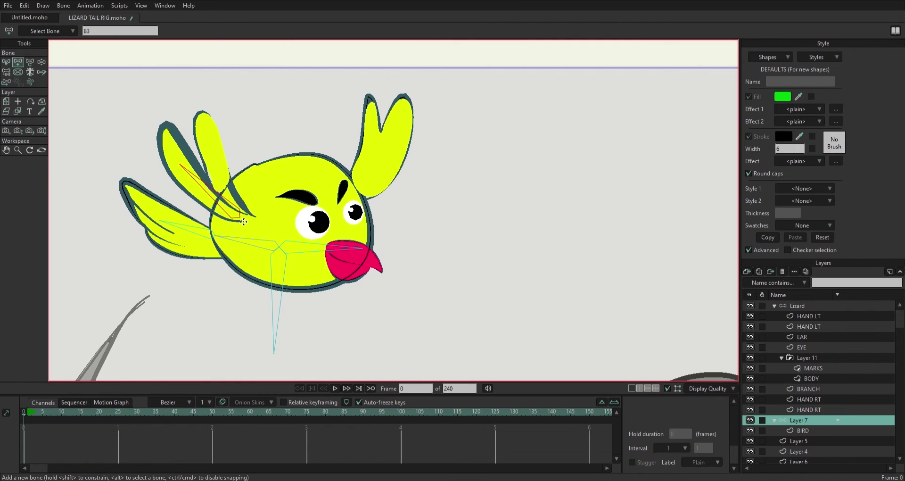
# Select the beak bone as parent and add a bone in the bird's far wing
pyautogui.press('z')
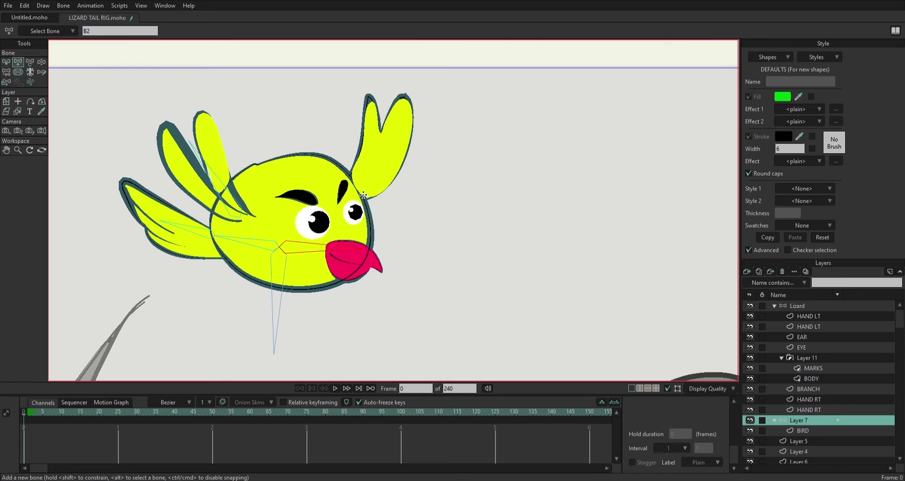
pyautogui.click(386, 141)
pyautogui.scroll(-3, 550, 253)
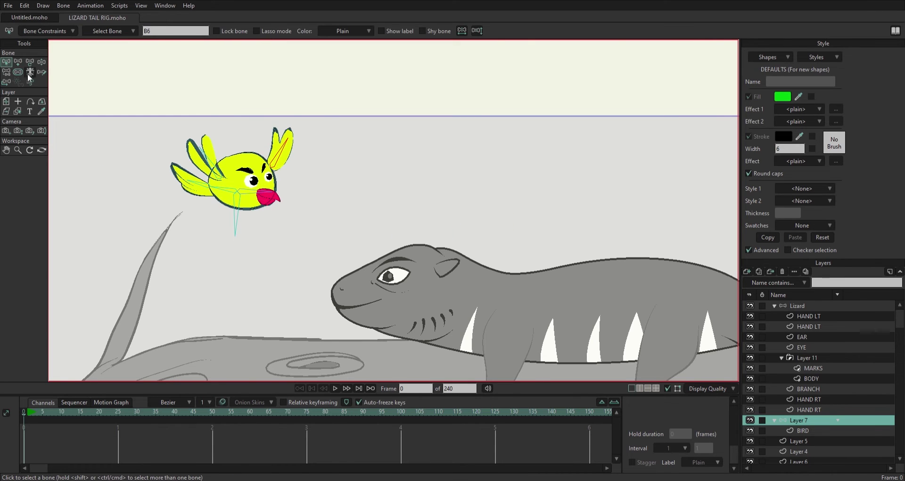
# Reduce the strength of the bird's body, beak and tail bones so their influence stays close to each part
pyautogui.press('z')
pyautogui.press('s')
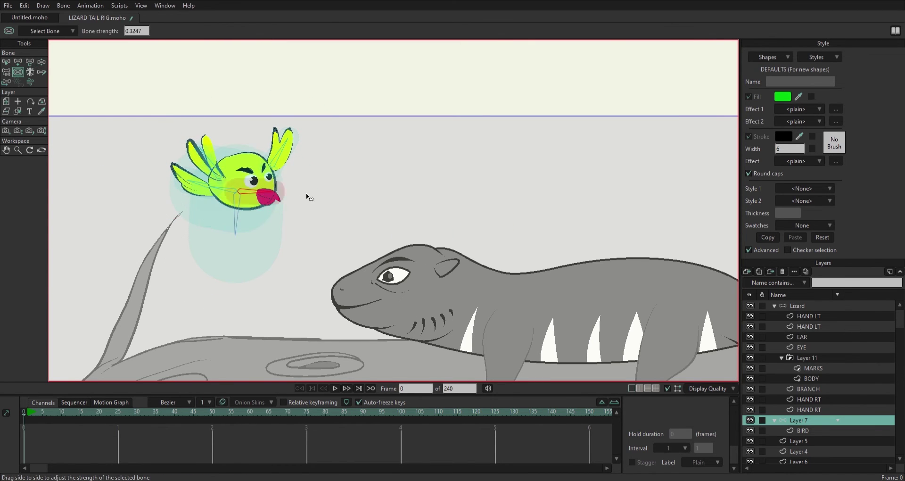
pyautogui.moveTo(235, 217); pyautogui.dragTo(191, 213)
pyautogui.moveTo(230, 191); pyautogui.dragTo(266, 189)
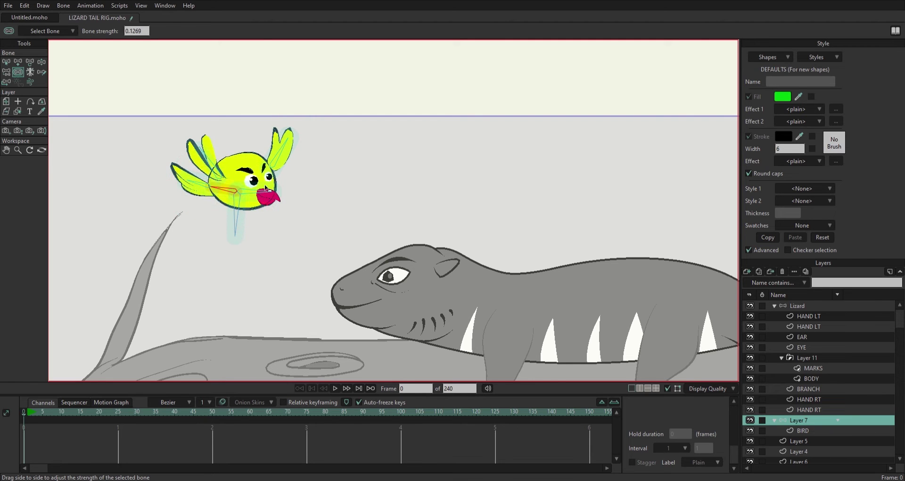
# Inspect the bird's body bone up close and test the rig by manipulating it
pyautogui.press('b')
pyautogui.scroll(5, 297, 218)
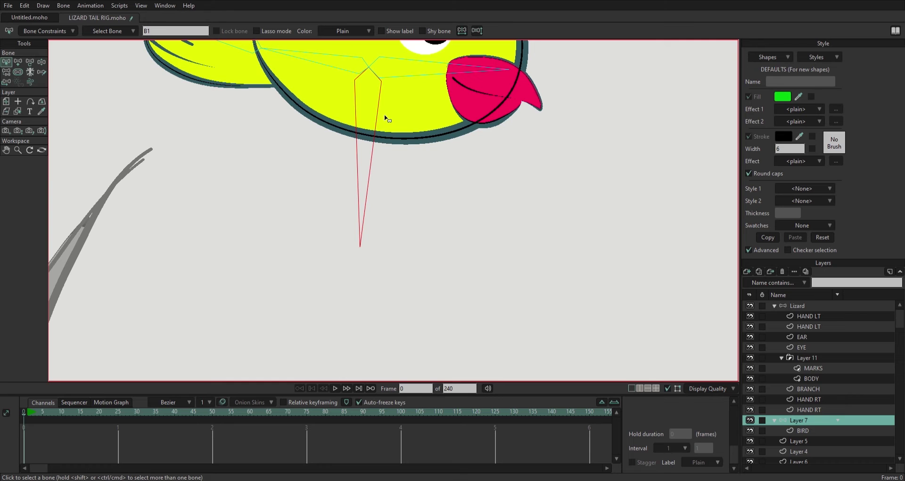
pyautogui.scroll(-5, 386, 118)
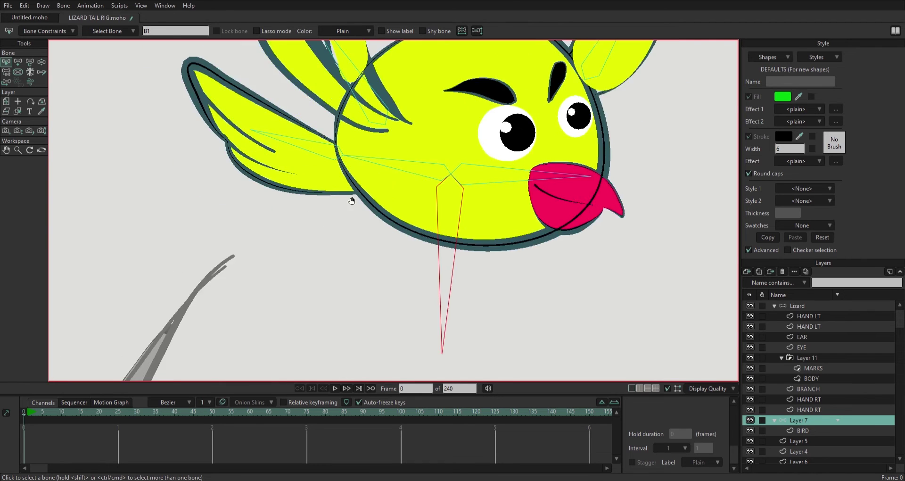
pyautogui.scroll(4, 353, 202)
pyautogui.press('z')
pyautogui.moveTo(456, 233); pyautogui.dragTo(354, 173)
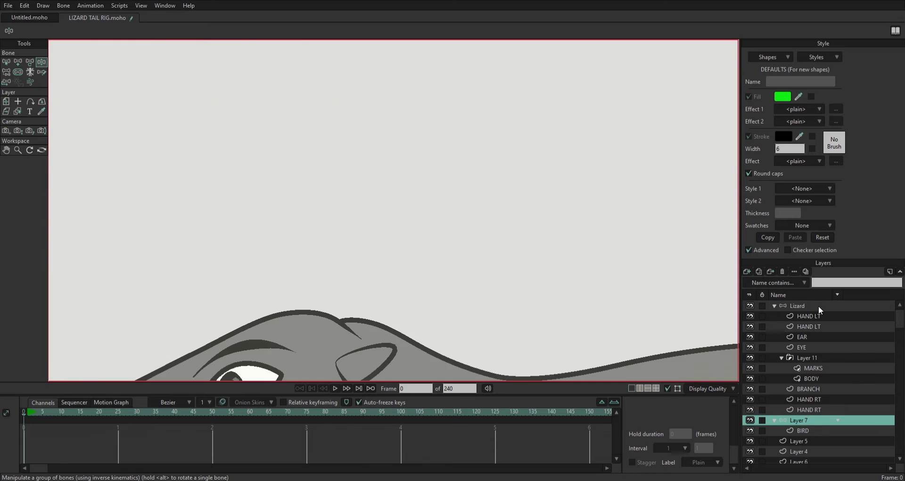
# Test the lizard's eye controls on the Lizard layer by manipulating the bones
pyautogui.scroll(2, 363, 44)
pyautogui.moveTo(388, 81); pyautogui.dragTo(465, 70)
pyautogui.hotkey('ctrl', 'r')
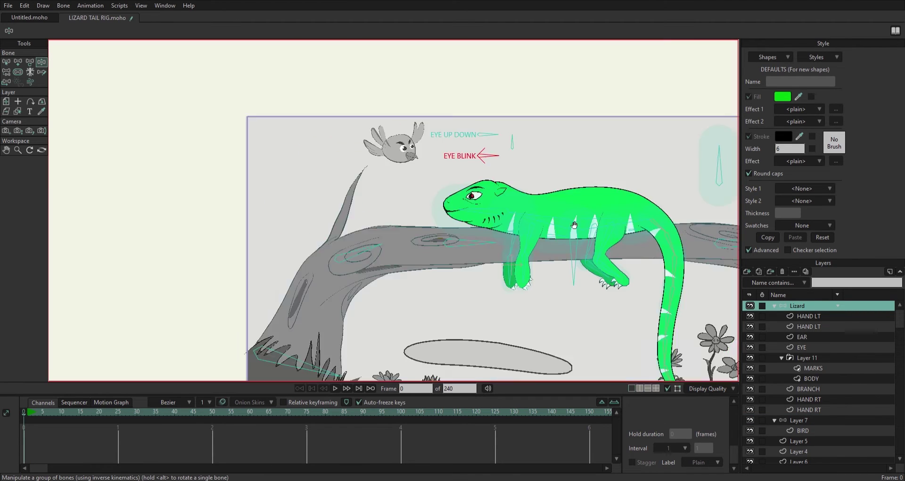
# Collapse the Lizard layer group and save the project as LIZARD TAIL RIG_ANIMATION
pyautogui.click(774, 306)
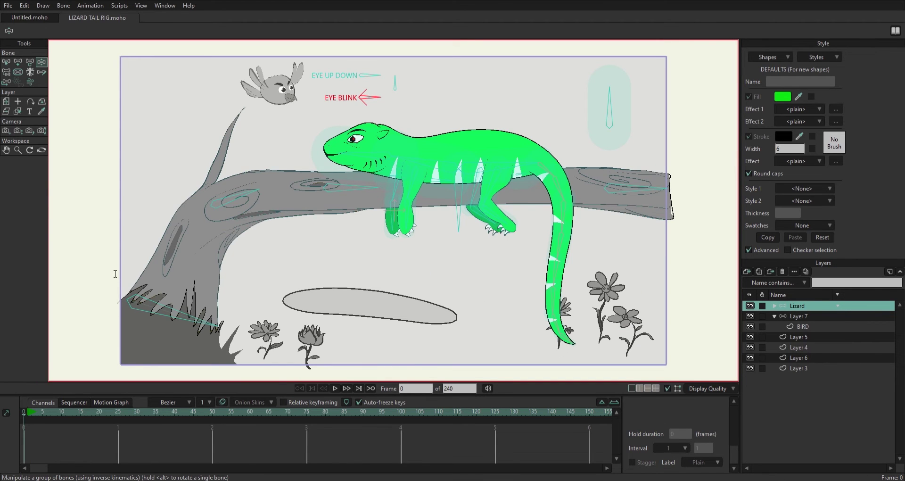
pyautogui.click(28, 412)
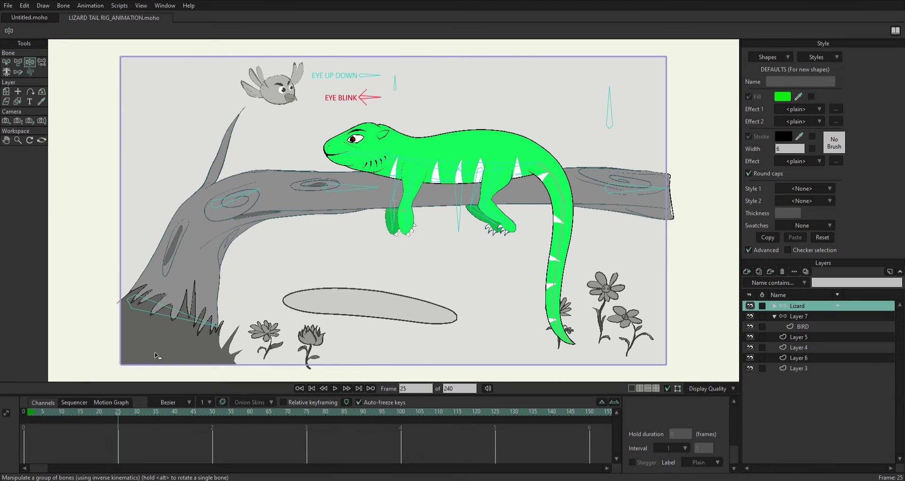
# Rotate the lizard's tail control bone to about 105 degrees at frame 1 to swing the tail outward
pyautogui.click(797, 306)
pyautogui.press('t')
pyautogui.moveTo(615, 103); pyautogui.dragTo(587, 113)
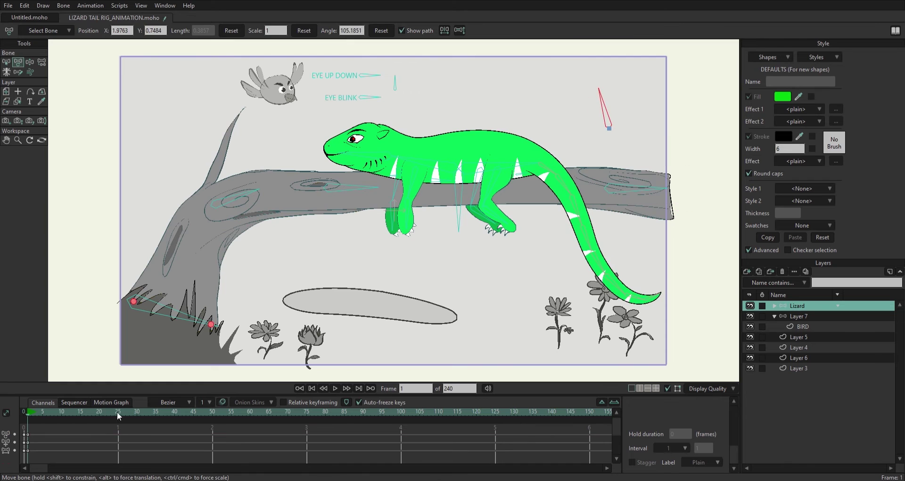
# Rotate the tail control bone at frame 25 to curl the lizard's tail into a spiral above the branch
pyautogui.hotkey('ctrl', 'shift', 'Left')
pyautogui.press('space')
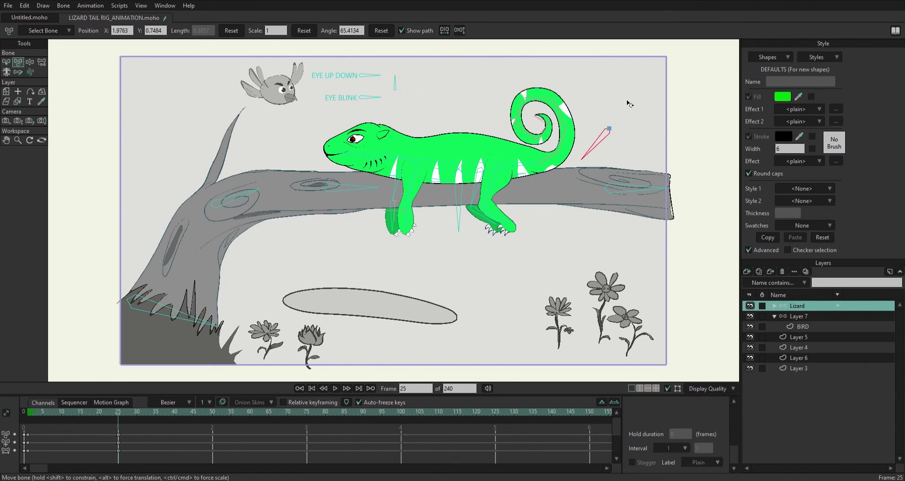
pyautogui.click(117, 412)
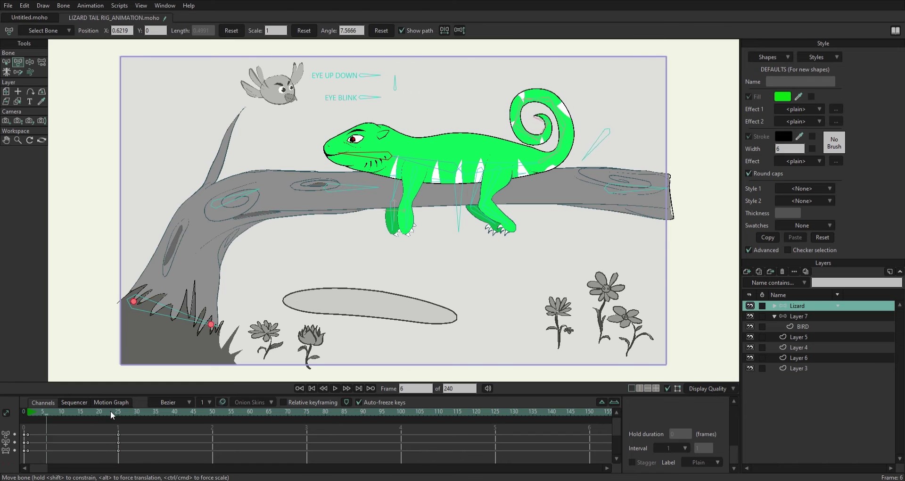
# Pose the lizard at frame 50 by raising its head and upper body and lifting its front legs off the branch
pyautogui.click(415, 188)
pyautogui.click(495, 218)
pyautogui.press('space')
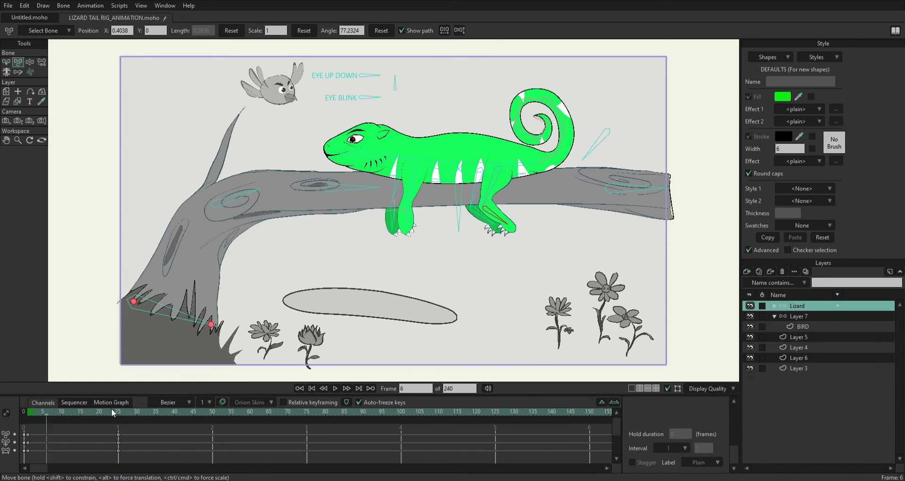
pyautogui.moveTo(422, 157); pyautogui.dragTo(410, 161)
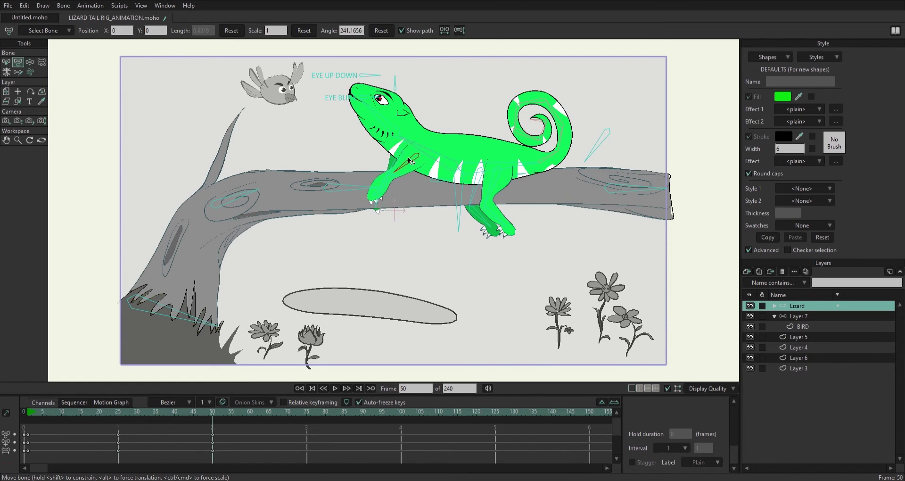
pyautogui.hotkey('ctrl', 'z')
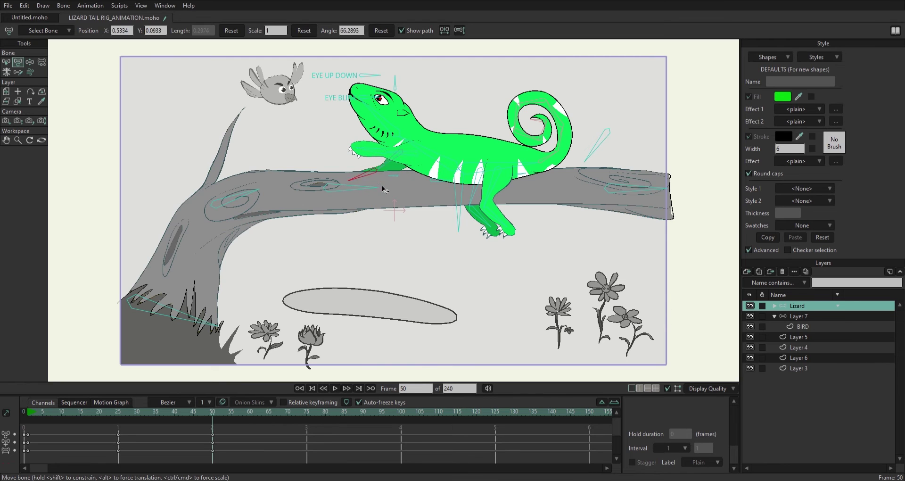
pyautogui.moveTo(488, 160); pyautogui.dragTo(460, 207)
pyautogui.click(210, 412)
pyautogui.moveTo(211, 412); pyautogui.dragTo(128, 411)
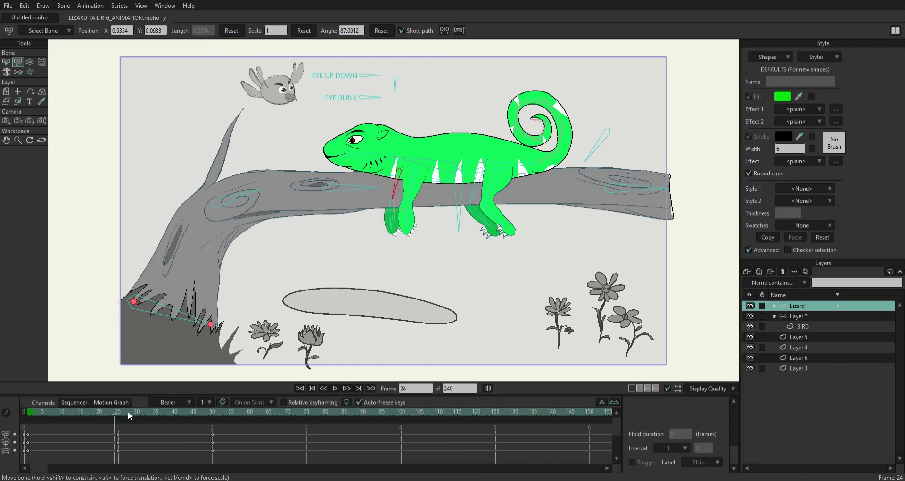
# Bend the lizard's hind legs forward onto the branch at frame 50 and key the pose at frame 75
pyautogui.click(212, 412)
pyautogui.moveTo(475, 195); pyautogui.dragTo(473, 177)
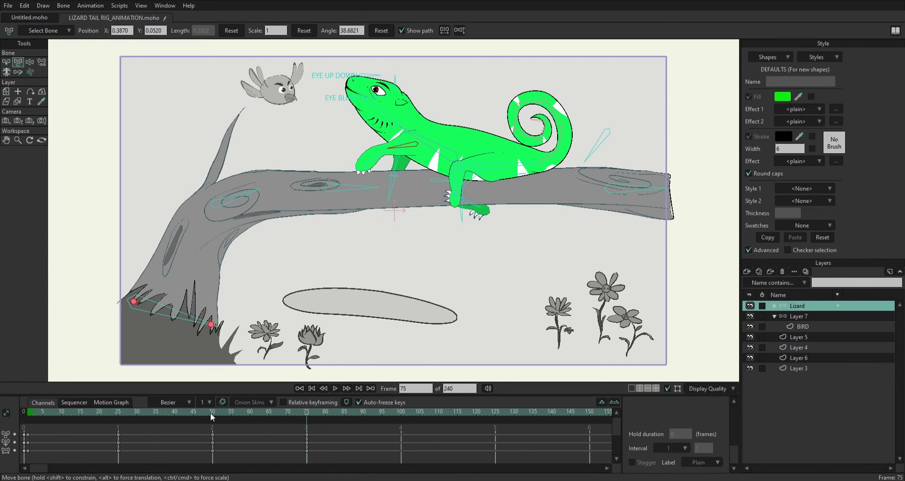
pyautogui.click(375, 81)
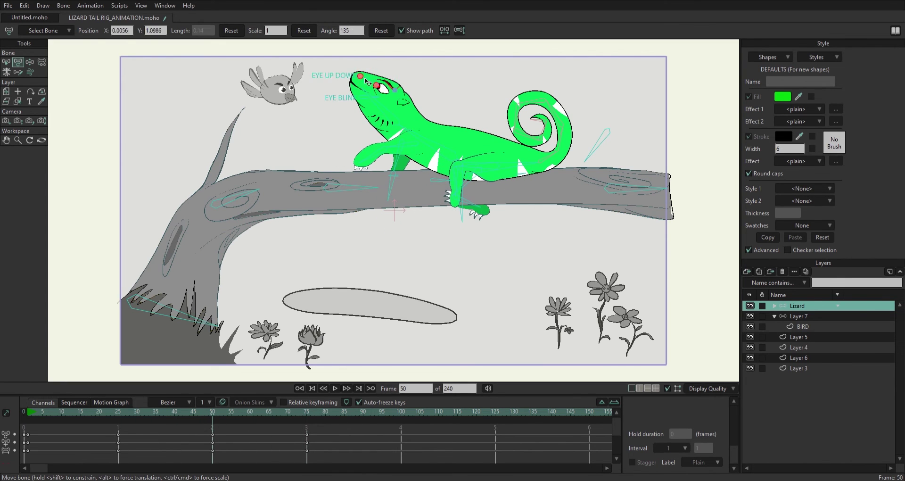
pyautogui.moveTo(202, 412); pyautogui.dragTo(182, 414)
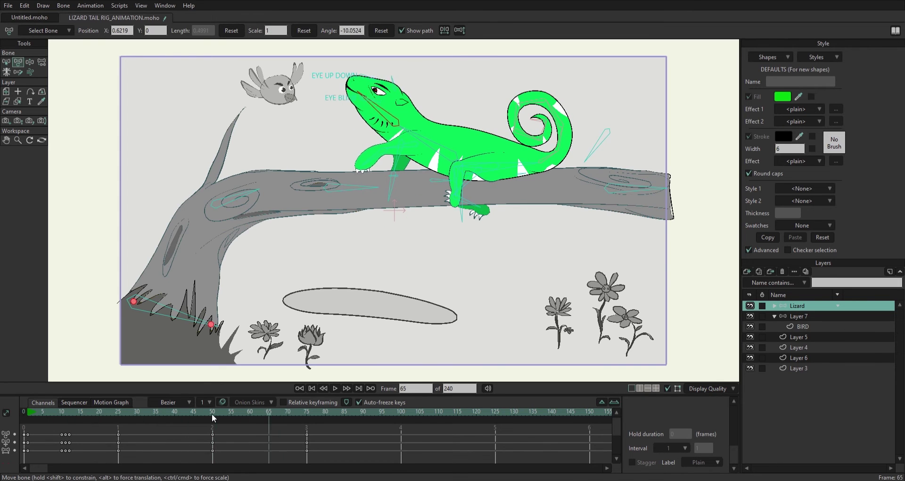
# Key the lizard's body at frame 85 and raise both front legs toward its head at frame 100
pyautogui.click(344, 412)
pyautogui.click(401, 411)
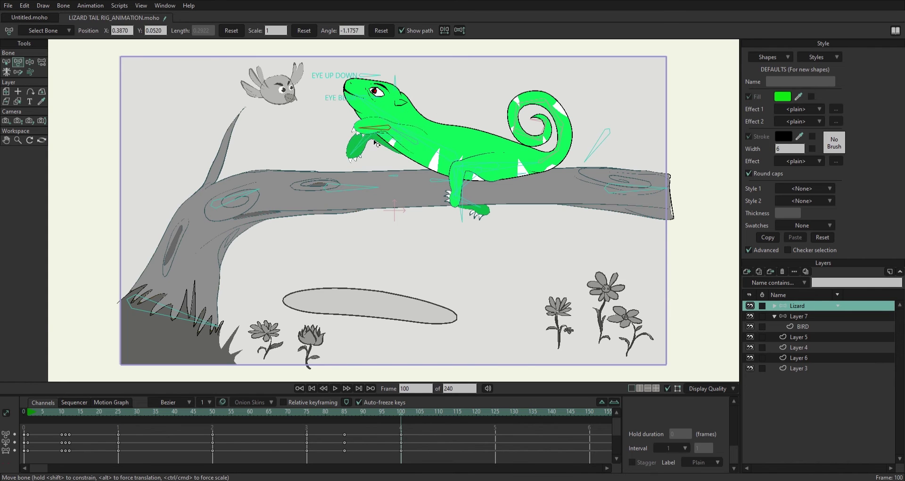
pyautogui.hotkey('ctrl', 'z')
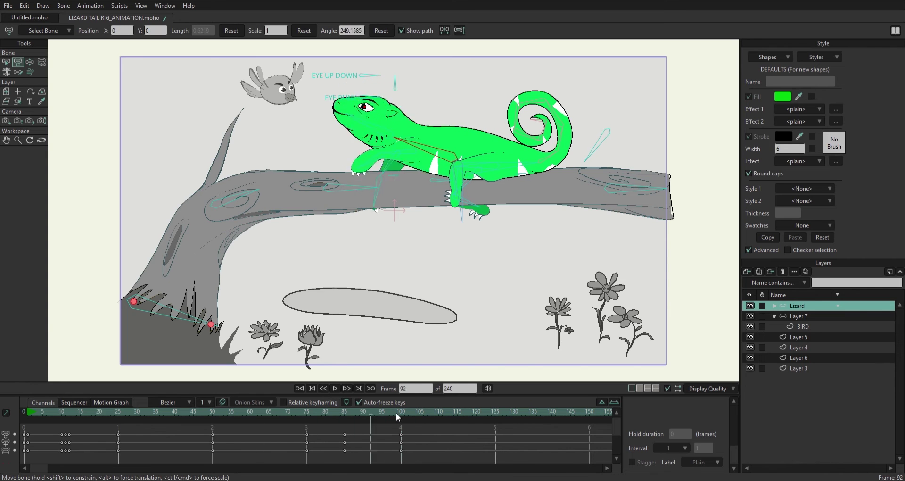
pyautogui.click(335, 388)
pyautogui.click(384, 415)
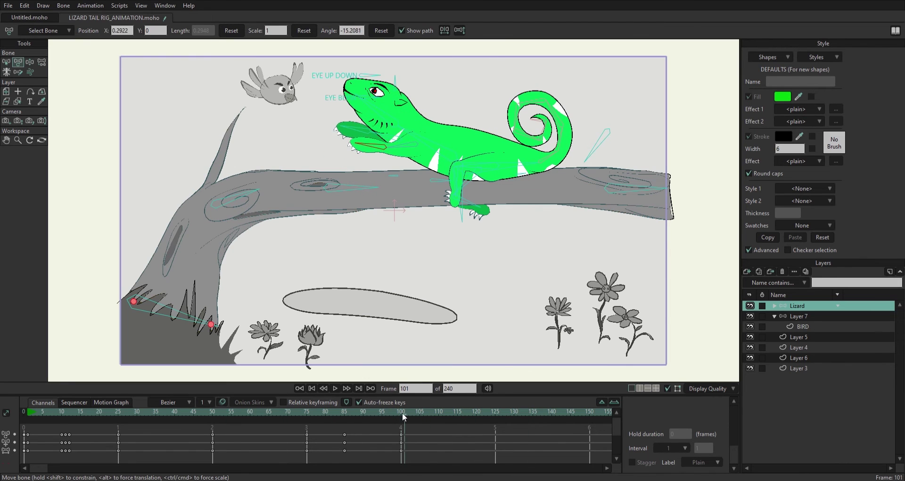
# Pose the lizard at frame 125 with its head lowered, front legs reaching down and the tail curl loosened
pyautogui.click(495, 413)
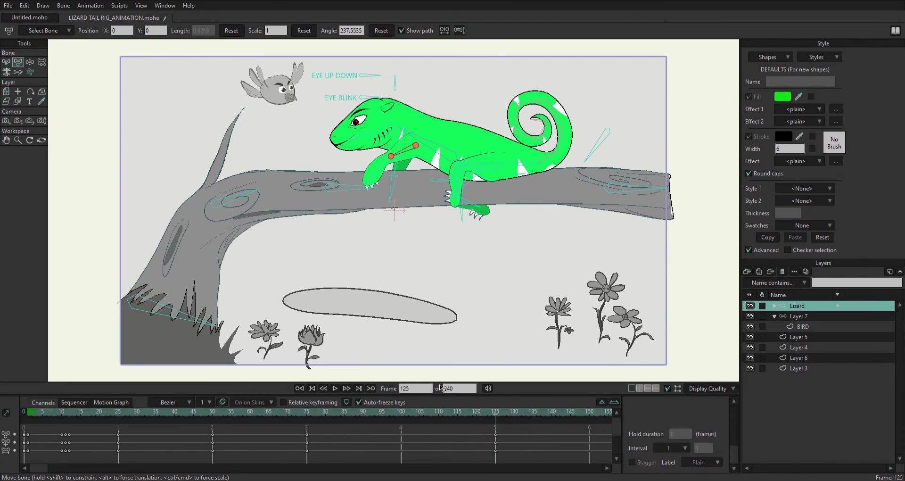
pyautogui.click(437, 147)
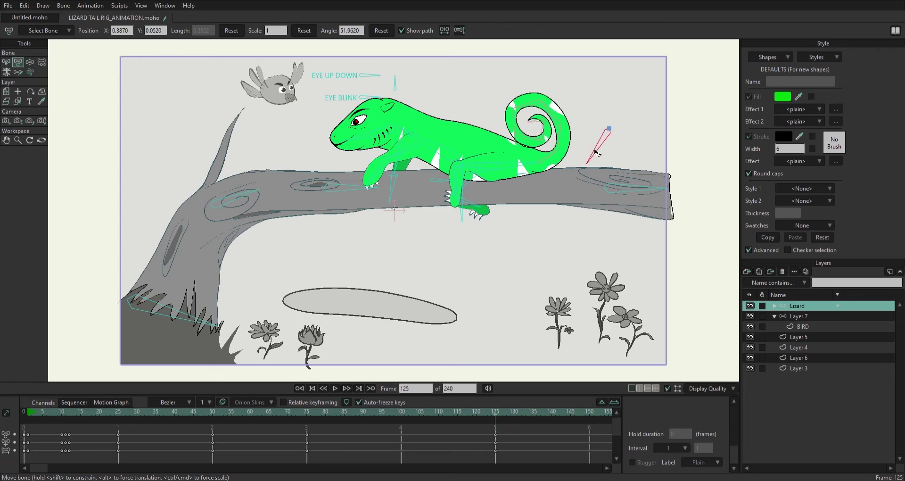
pyautogui.click(472, 165)
pyautogui.click(492, 411)
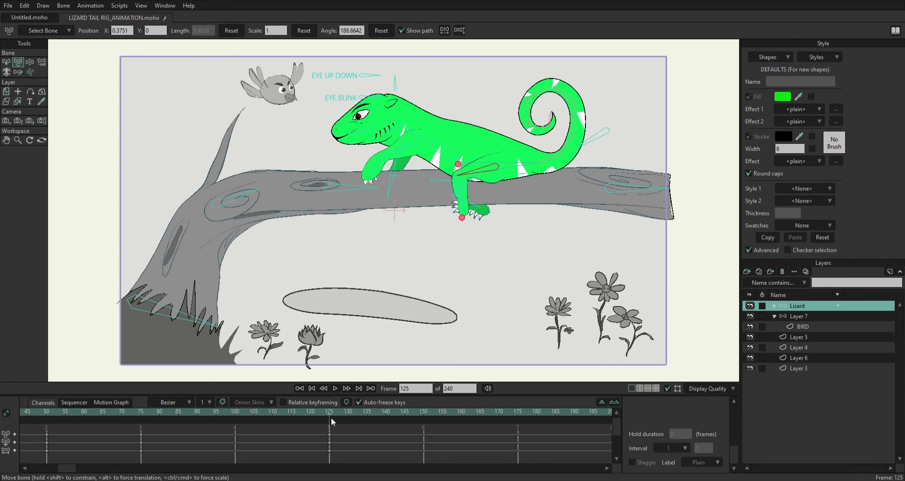
pyautogui.moveTo(375, 177)
pyautogui.mouseDown()
pyautogui.moveTo(372, 165)
pyautogui.moveTo(375, 173)
pyautogui.mouseUp()
pyautogui.moveTo(594, 140); pyautogui.dragTo(593, 139)
# Rotate the tail control bone to about 60 degrees at frame 200 to swing the tail beneath the body
pyautogui.moveTo(333, 411); pyautogui.dragTo(439, 415)
pyautogui.scroll(-10, 440, 415)
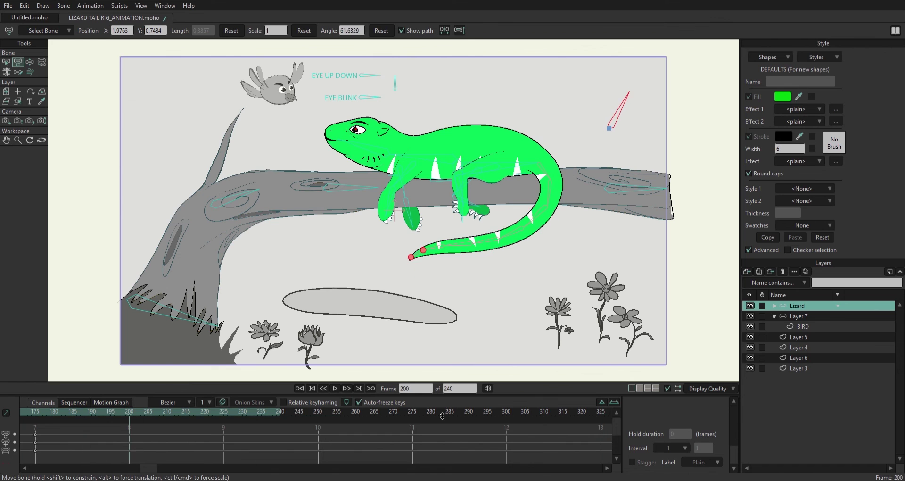
pyautogui.moveTo(622, 99); pyautogui.dragTo(627, 112)
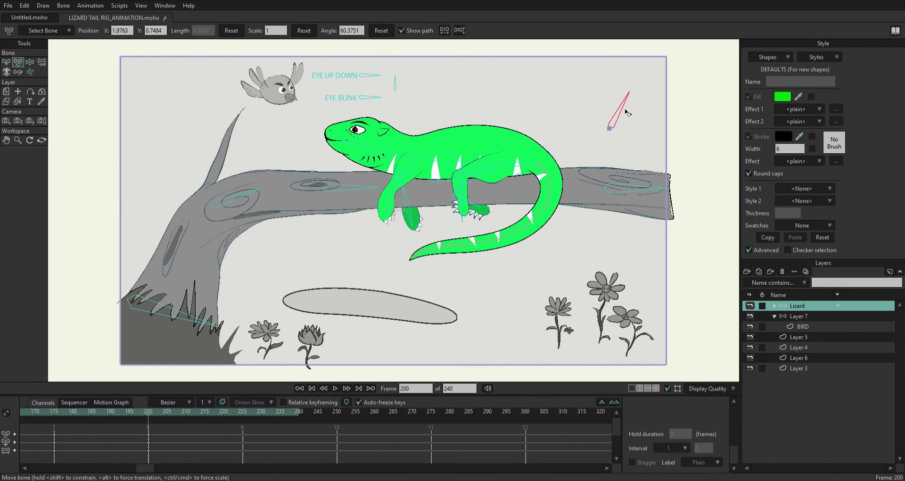
pyautogui.click(146, 413)
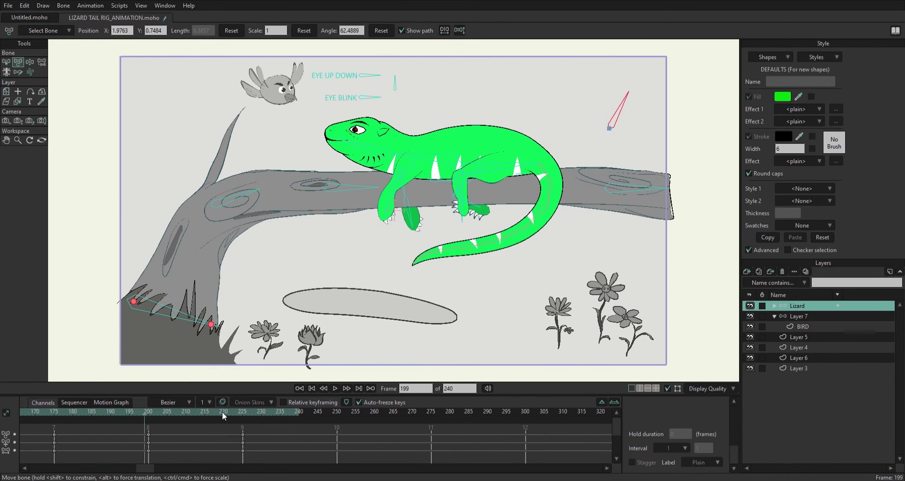
pyautogui.scroll(16, 222, 411)
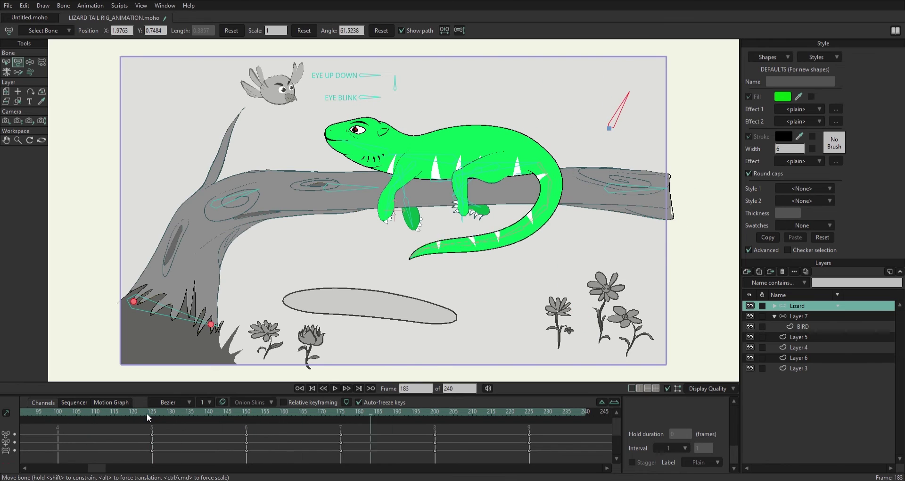
# Extend the lizard's animation with further tail and eye keyframes between frames 225 and 315
pyautogui.click(338, 429)
pyautogui.moveTo(341, 442); pyautogui.dragTo(280, 441)
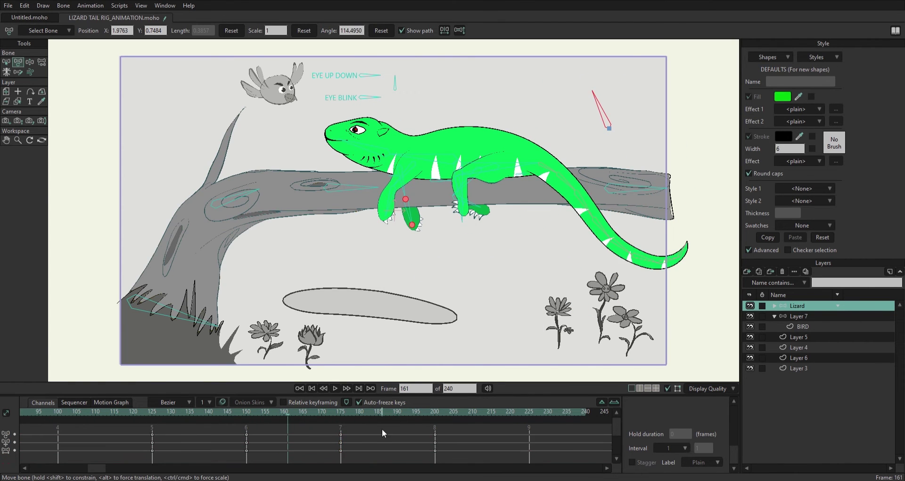
pyautogui.moveTo(381, 429); pyautogui.dragTo(359, 420)
pyautogui.press('space')
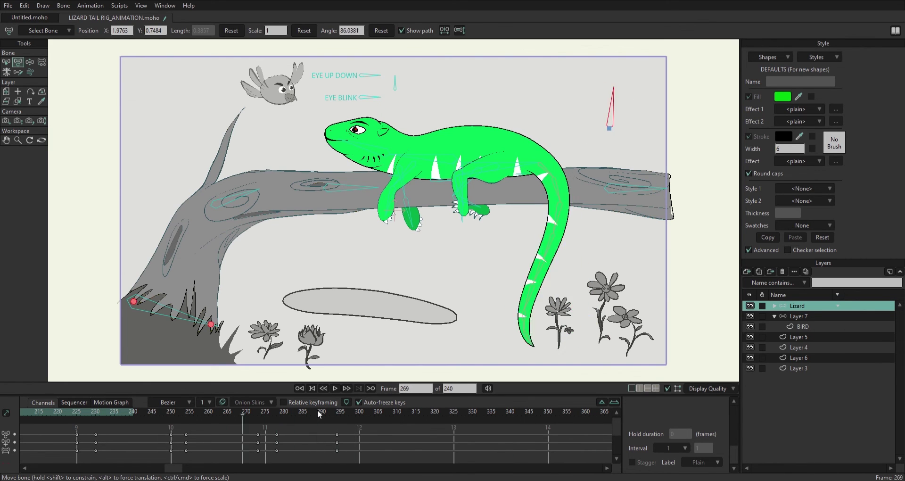
pyautogui.click(330, 411)
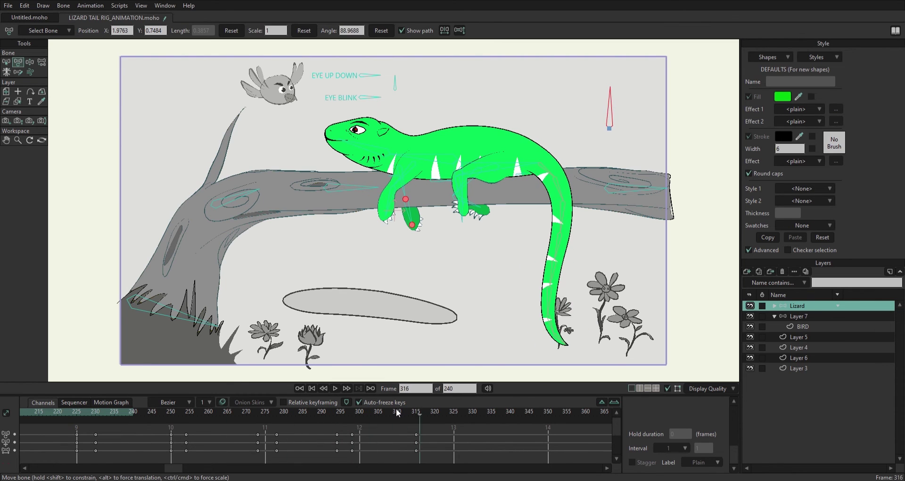
# Select the eye blink control bone and play back the lizard animation to check its blinks, body and tail motion
pyautogui.hotkey('shift', 'ctrl', 'Left')
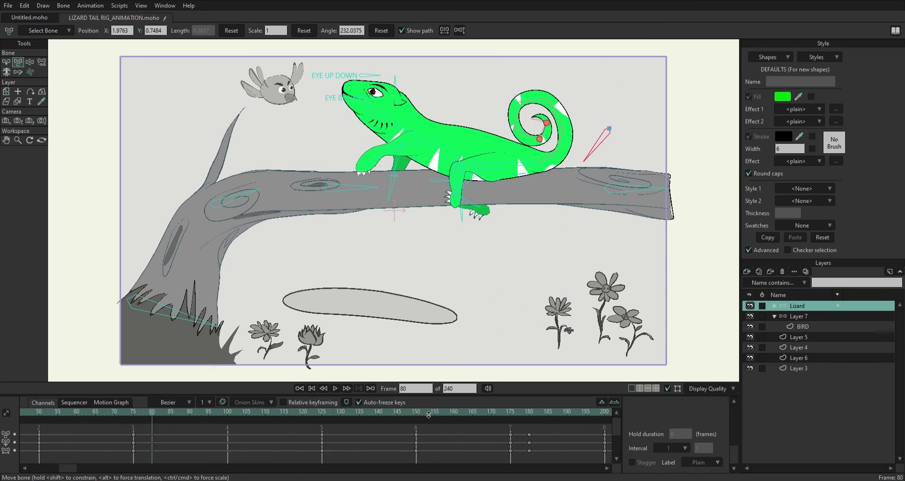
pyautogui.hotkey('ctrl', 'Right')
pyautogui.moveTo(380, 98); pyautogui.dragTo(373, 99)
pyautogui.press('space')
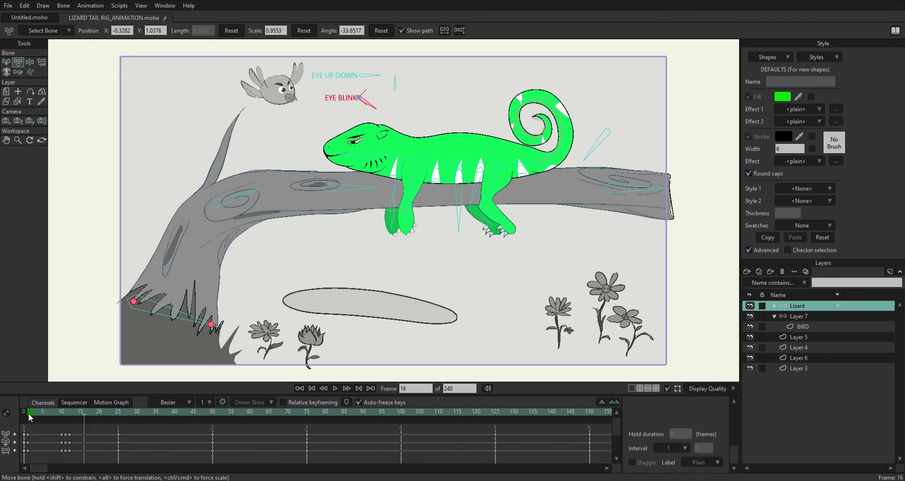
pyautogui.press('space')
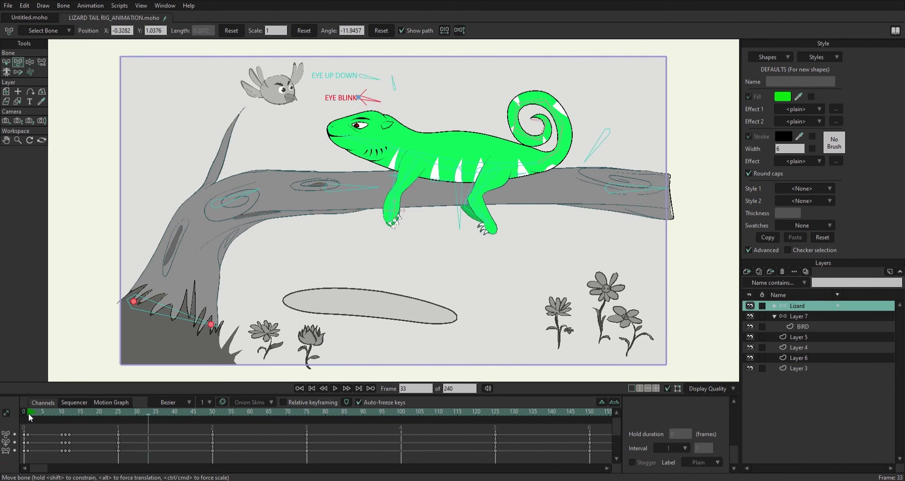
pyautogui.click(596, 150)
pyautogui.press('space')
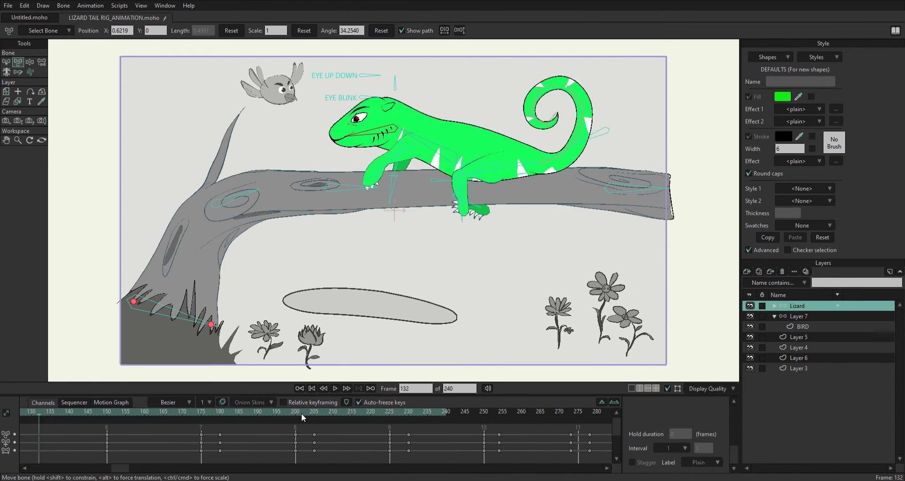
# Set the animation length to 350 frames and play the full-colour scene
pyautogui.click(335, 387)
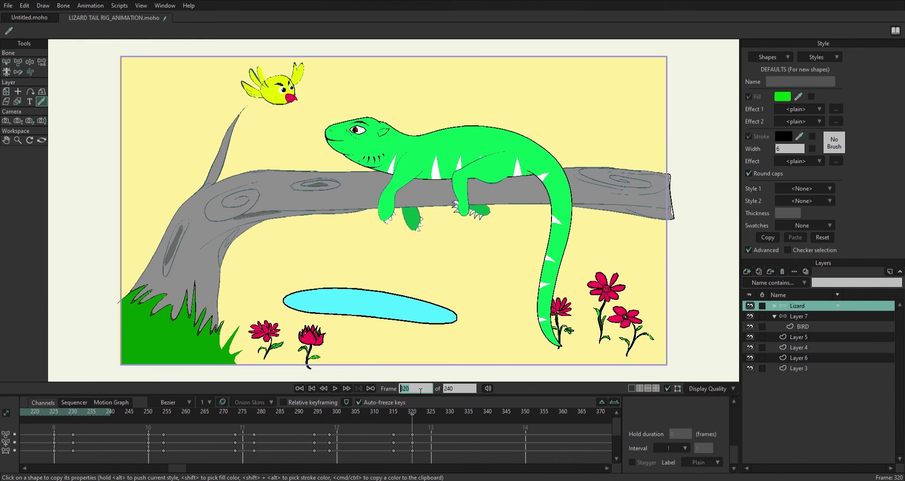
pyautogui.click(335, 387)
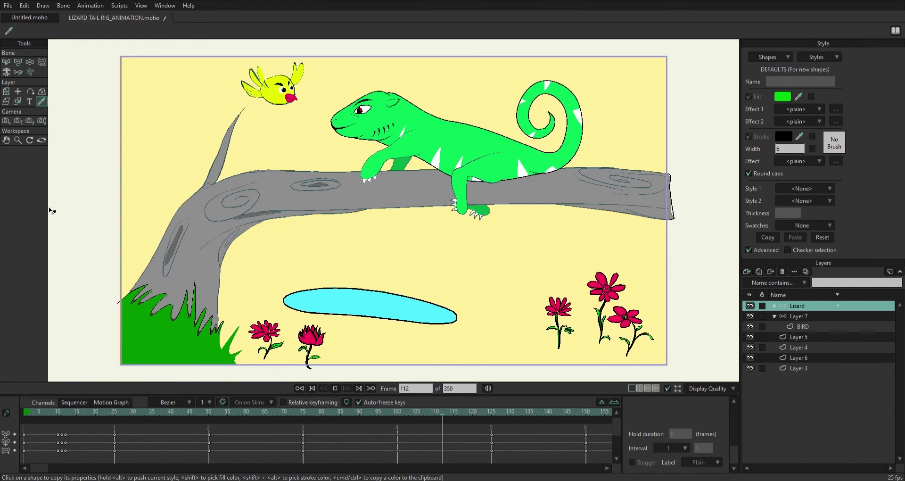
pyautogui.click(129, 410)
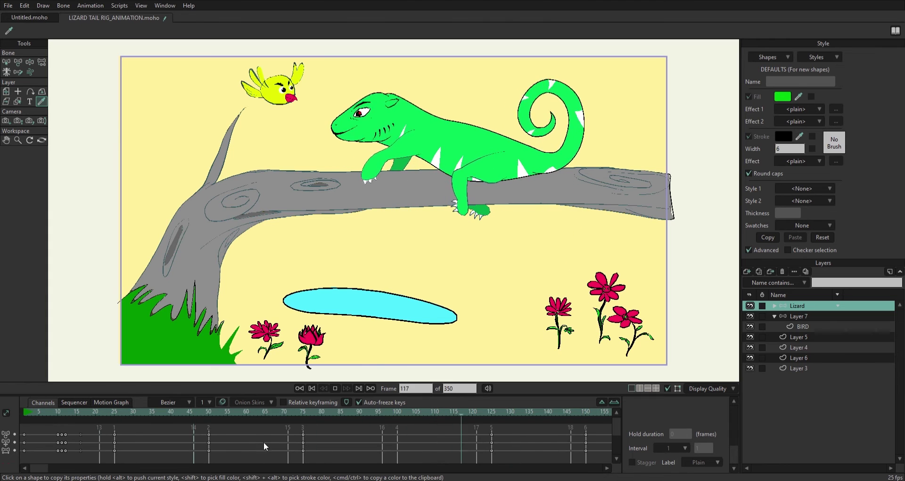
# Examine the lizard's poses around frames 266 to 293 with the Manipulate Bones tool, selecting the keyframes at frame 273 and playing back
pyautogui.press('b')
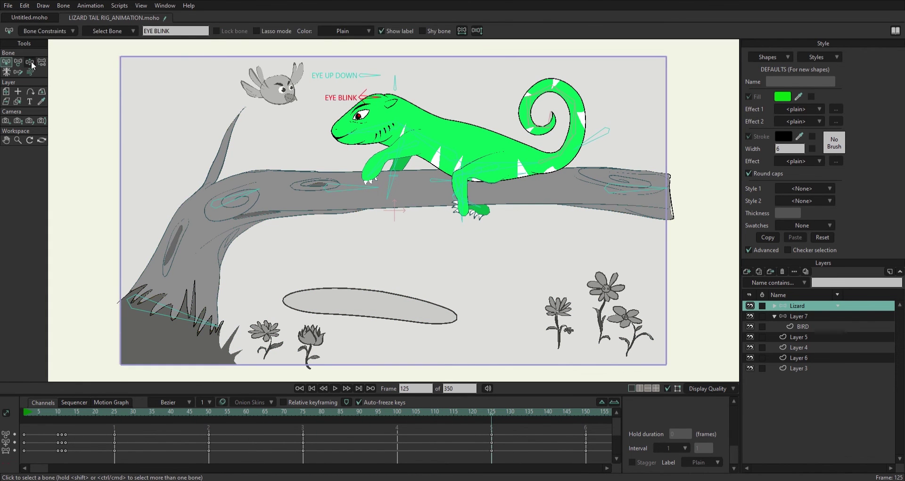
pyautogui.click(31, 63)
pyautogui.scroll(-15, 476, 413)
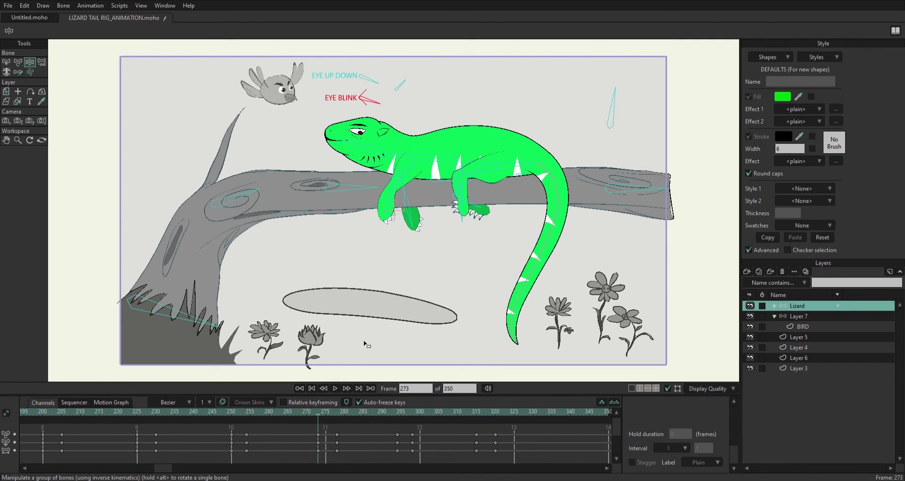
pyautogui.moveTo(310, 427); pyautogui.dragTo(310, 426)
pyautogui.click(333, 413)
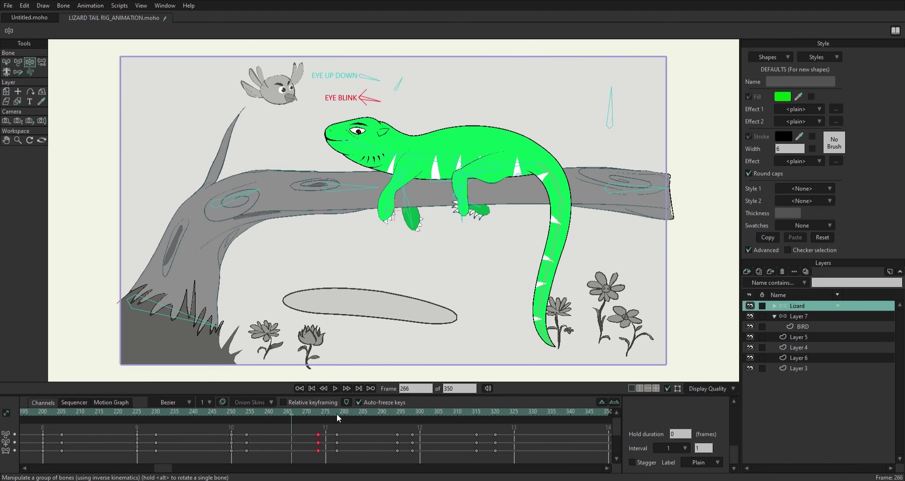
pyautogui.click(314, 388)
pyautogui.click(393, 413)
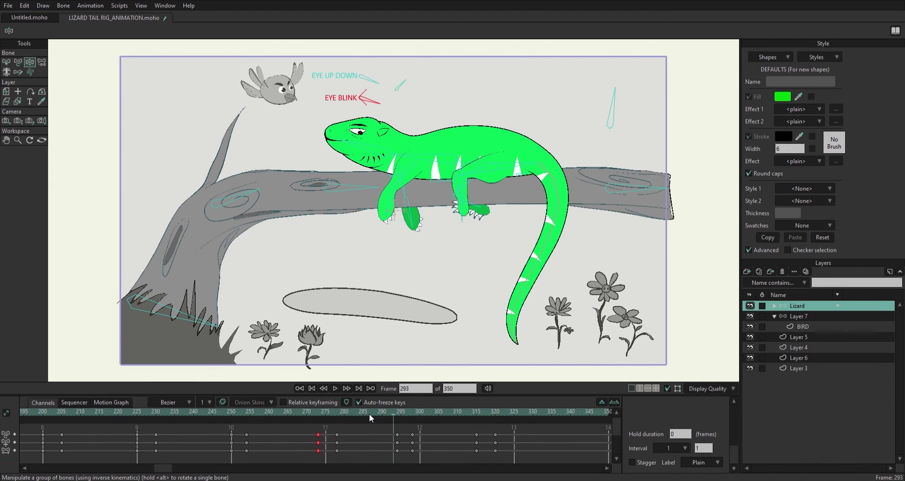
pyautogui.press('space')
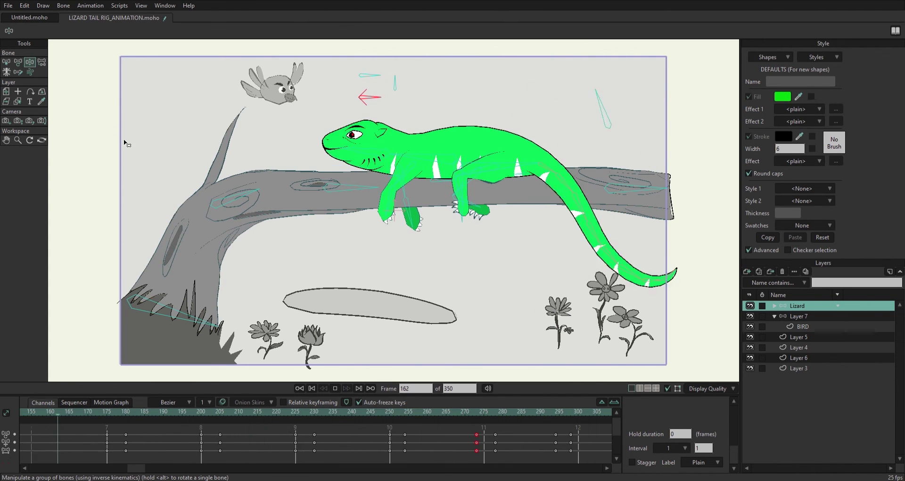
pyautogui.click(232, 412)
pyautogui.press('space')
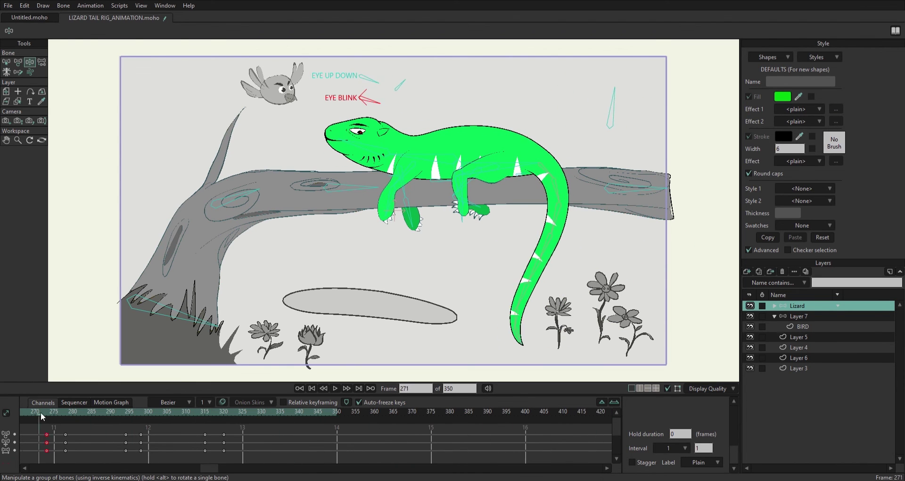
pyautogui.press('space')
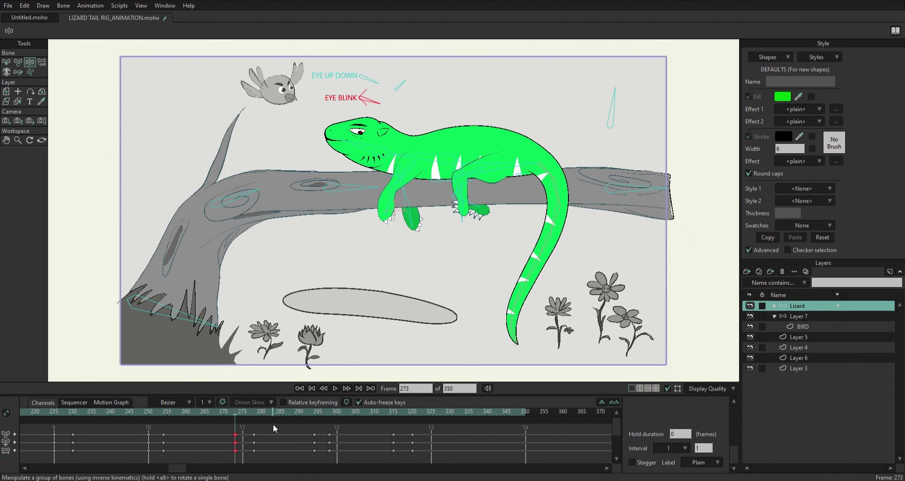
# Move to frame 251 and select the BIRD layer
pyautogui.moveTo(236, 413); pyautogui.dragTo(151, 412)
pyautogui.keyDown('ctrl'); pyautogui.keyDown('alt'); pyautogui.click(272, 113); pyautogui.keyUp('alt'); pyautogui.keyUp('ctrl')
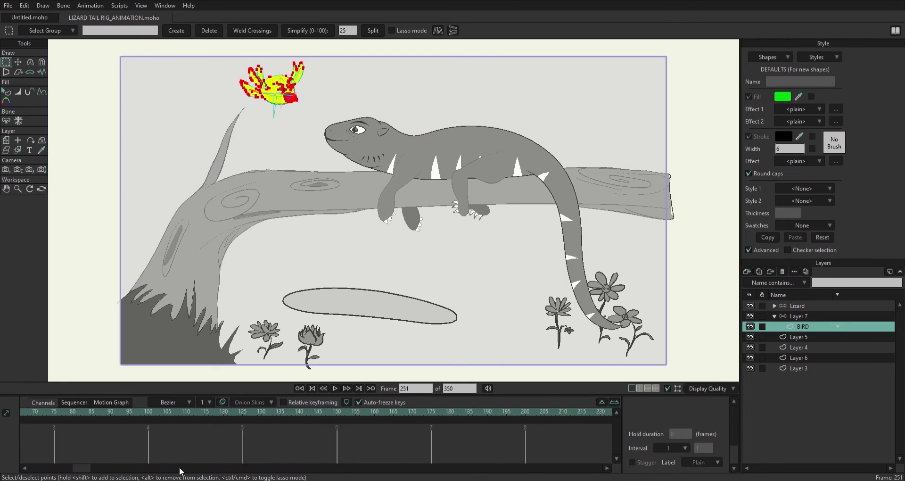
# On Layer 7, key the bird's flapping wing poses at frames 1, 13 and 25 with the Manipulate Bones tool
pyautogui.hotkey('shift', 'ctrl', 'Left')
pyautogui.keyDown('ctrl'); pyautogui.keyDown('alt'); pyautogui.click(277, 113); pyautogui.keyUp('alt'); pyautogui.keyUp('ctrl')
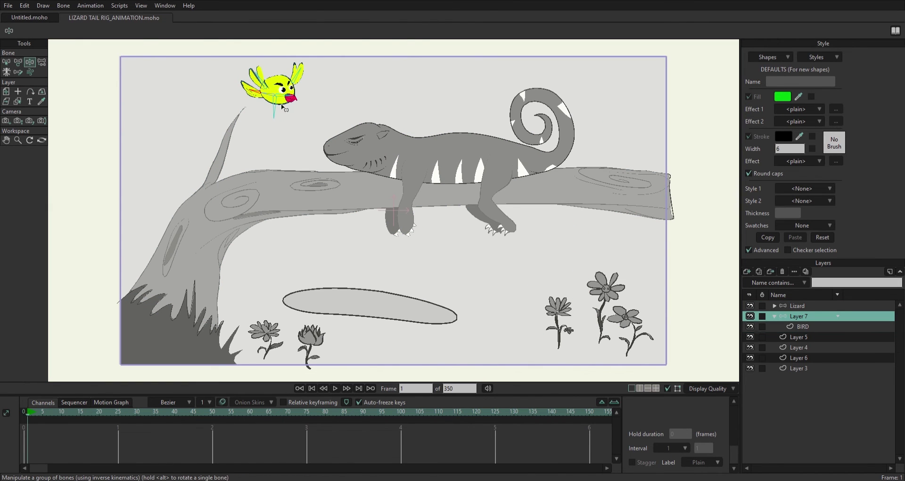
pyautogui.hotkey('ctrl', 'Right')
pyautogui.hotkey('ctrl', 'Right')
pyautogui.hotkey('ctrl', 'Right')
pyautogui.hotkey('ctrl', 'Right')
pyautogui.hotkey('ctrl', 'Right')
pyautogui.hotkey('ctrl', 'Right')
pyautogui.hotkey('ctrl', 'Right')
pyautogui.hotkey('ctrl', 'Right')
pyautogui.hotkey('ctrl', 'Right')
pyautogui.hotkey('ctrl', 'Right')
pyautogui.hotkey('ctrl', 'Right')
pyautogui.hotkey('ctrl', 'Right')
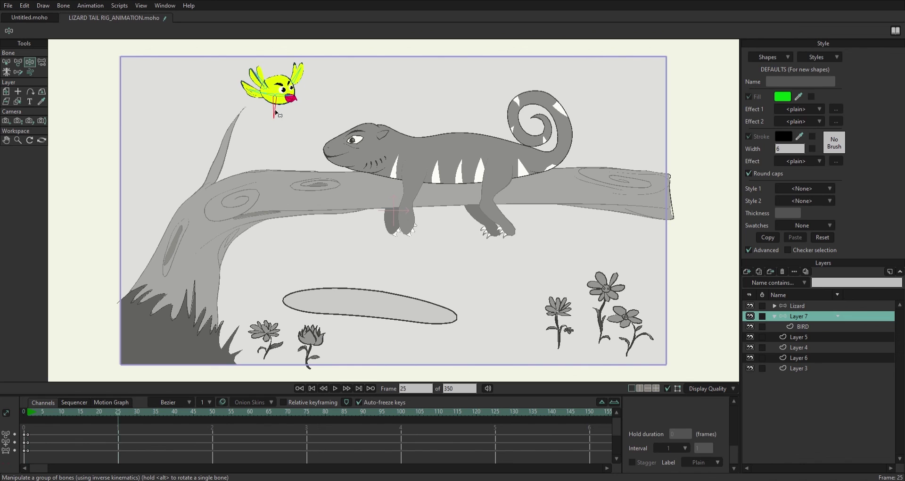
pyautogui.hotkey('shift', 'ctrl', 'Left')
pyautogui.click(30, 415)
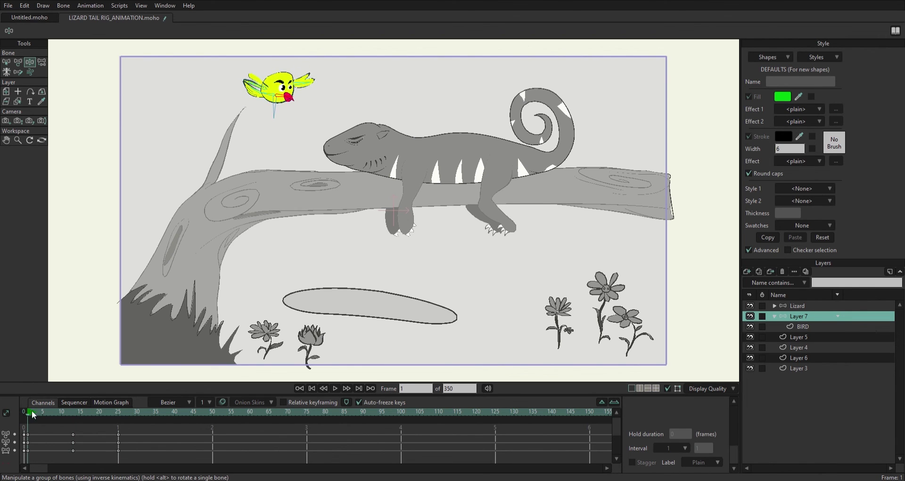
# Try to copy all of the bird's frame 1 bone keyframes to frame 25
pyautogui.press('z')
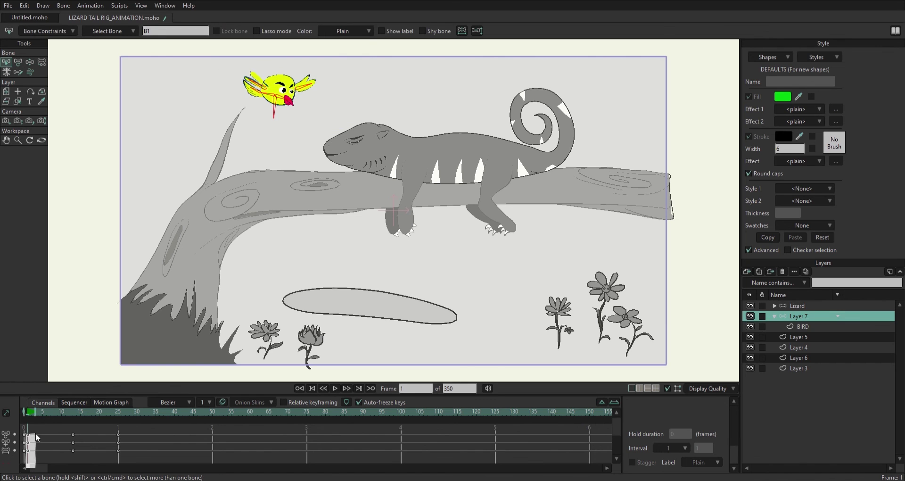
pyautogui.moveTo(35, 433); pyautogui.dragTo(36, 433)
pyautogui.click(118, 412)
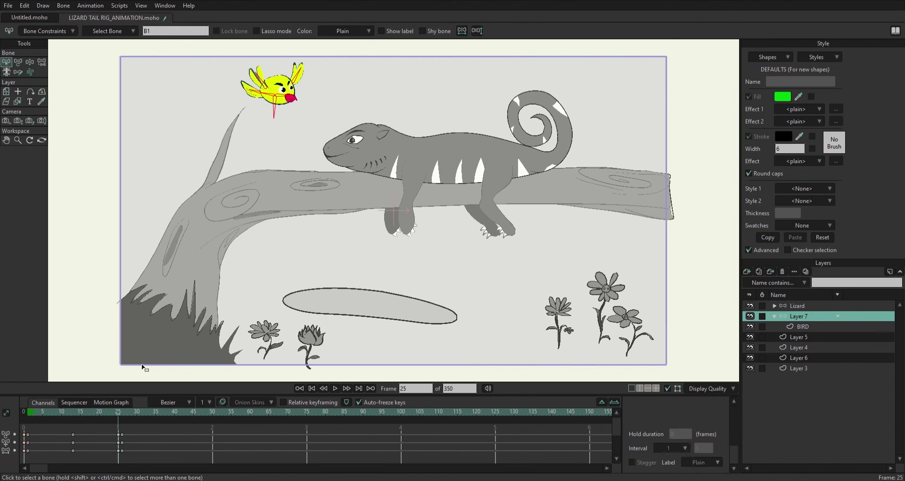
pyautogui.hotkey('ctrl', 'v')
# Copy the bird's frame 1 bone keyframes, paste them at frame 25 and play back the wing flap from frame 1
pyautogui.click(29, 415)
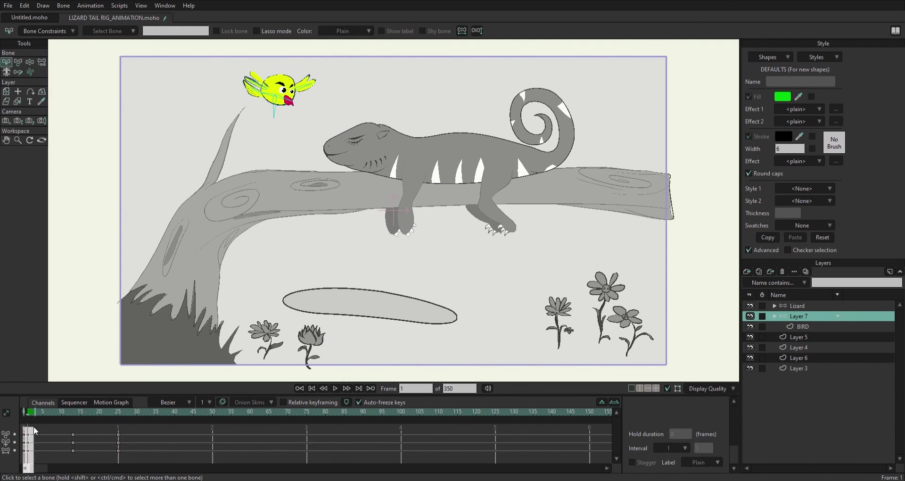
pyautogui.moveTo(33, 426); pyautogui.dragTo(119, 426)
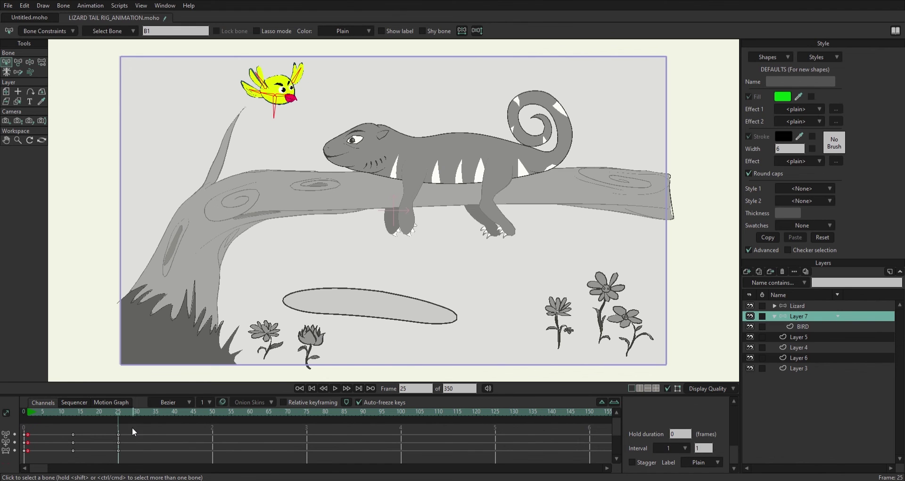
pyautogui.hotkey('ctrl', 'v')
pyautogui.click(27, 413)
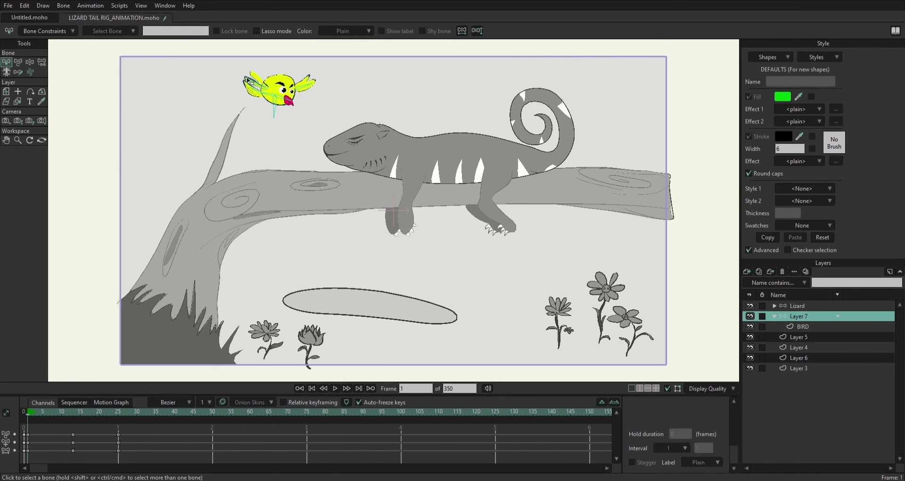
pyautogui.click(35, 426)
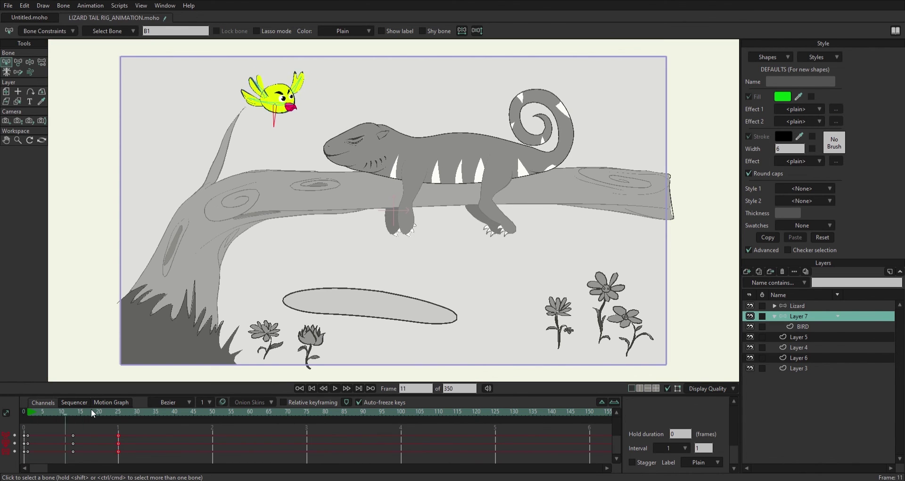
pyautogui.click(29, 411)
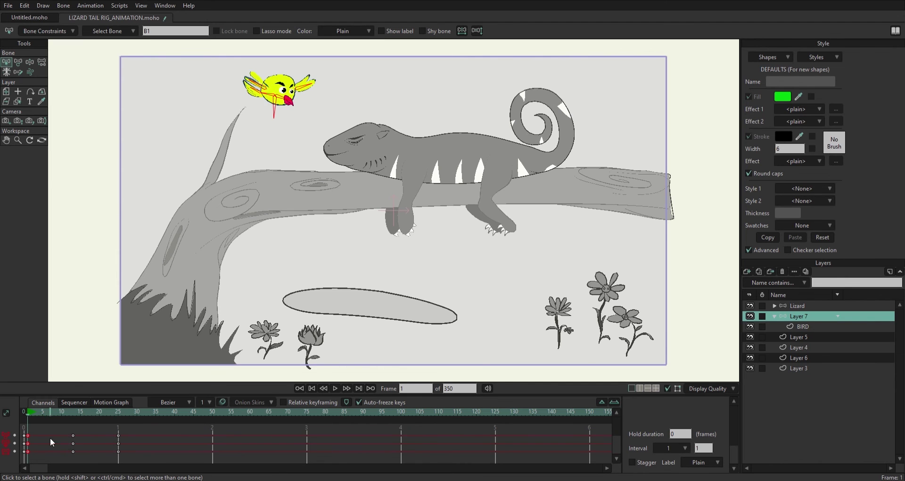
pyautogui.press('space')
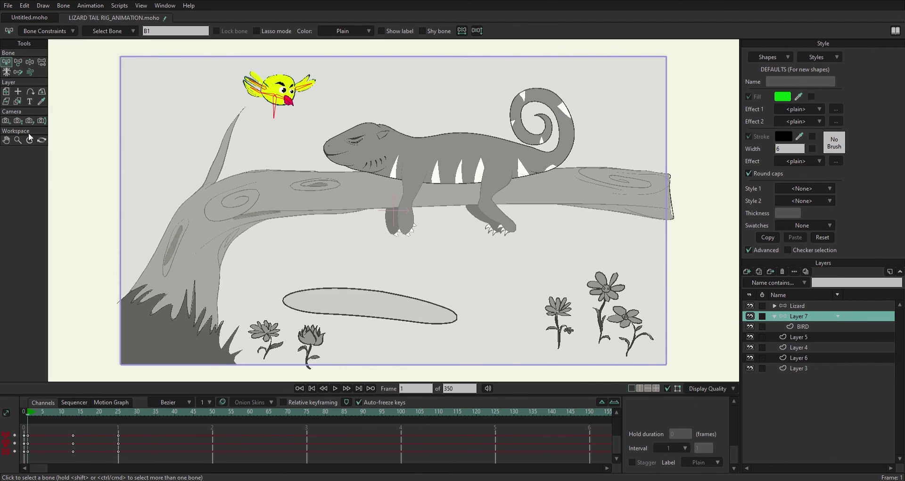
# Lower the bird's wings at frame 25 with the Manipulate Bones tool and copy that pose to frame 1
pyautogui.click(30, 62)
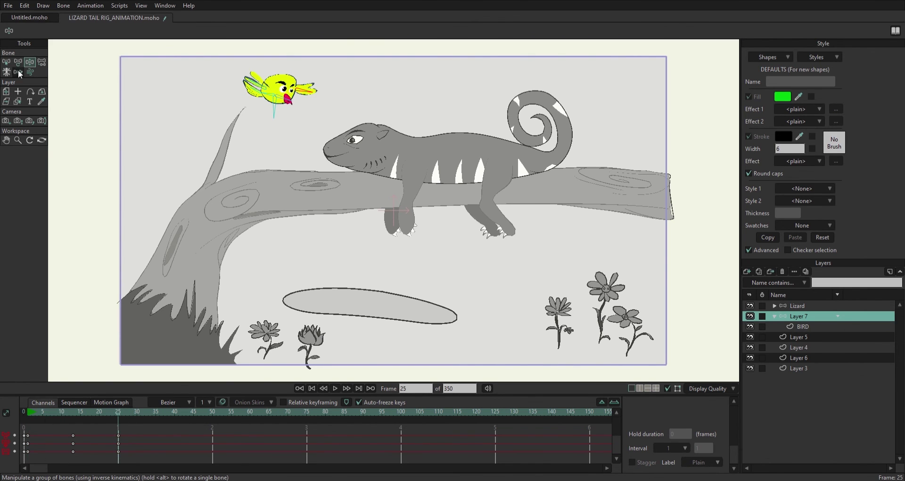
pyautogui.click(6, 62)
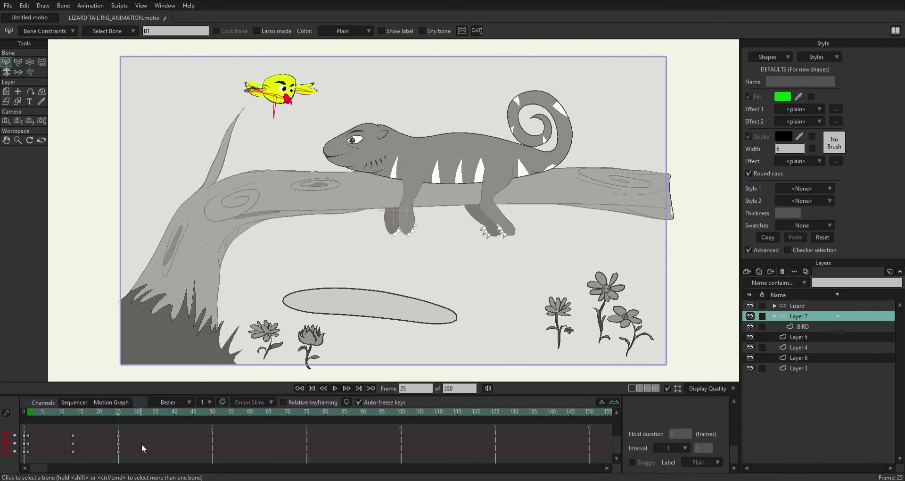
pyautogui.moveTo(80, 464); pyautogui.dragTo(125, 427)
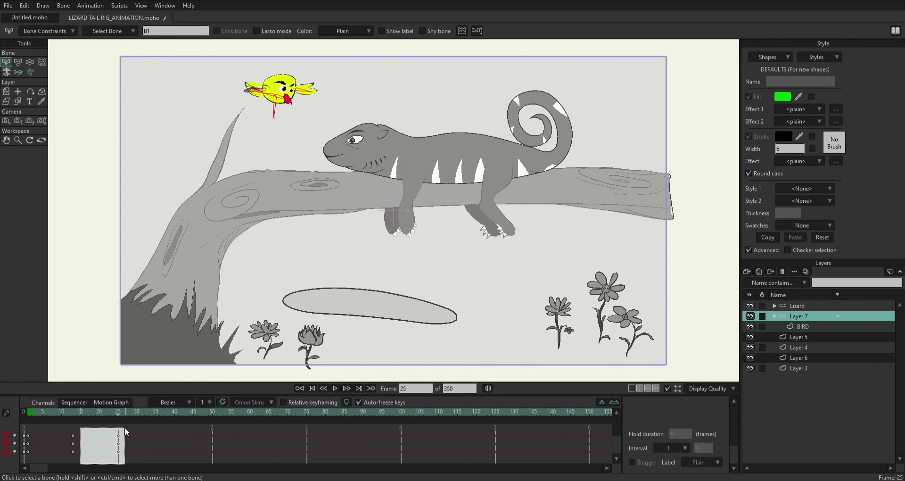
pyautogui.click(122, 413)
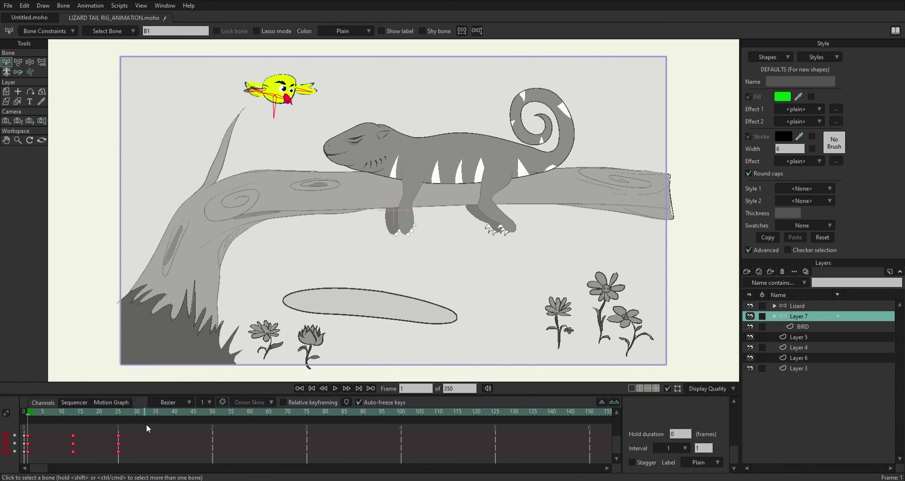
# Cycle the bird's bone keyframes with a relative value of 24 and play the full-colour scene
pyautogui.press('space')
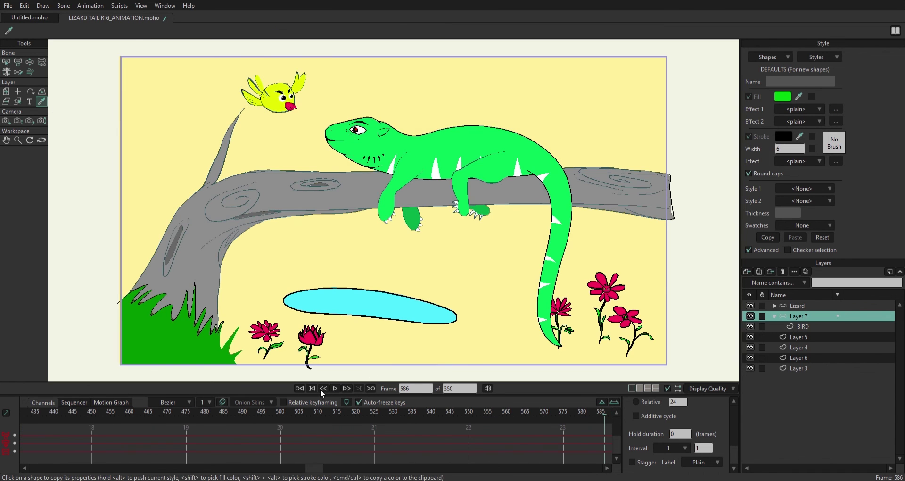
pyautogui.click(335, 388)
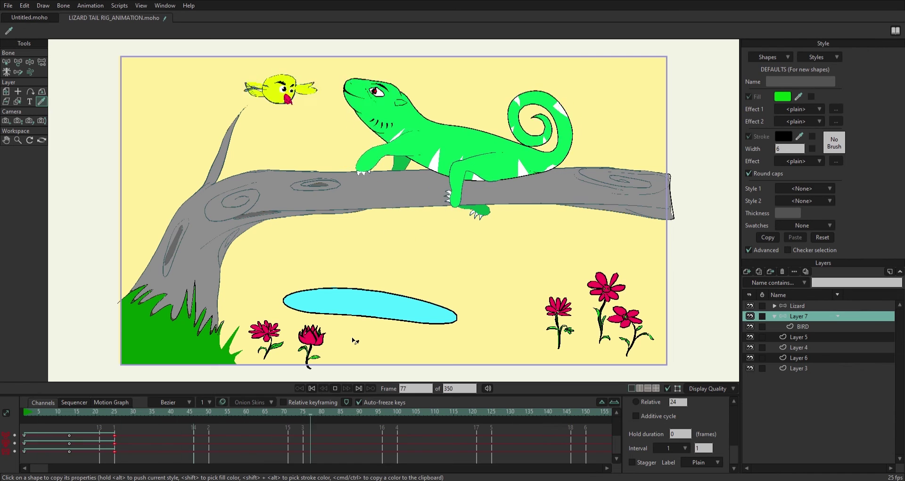
pyautogui.click(142, 408)
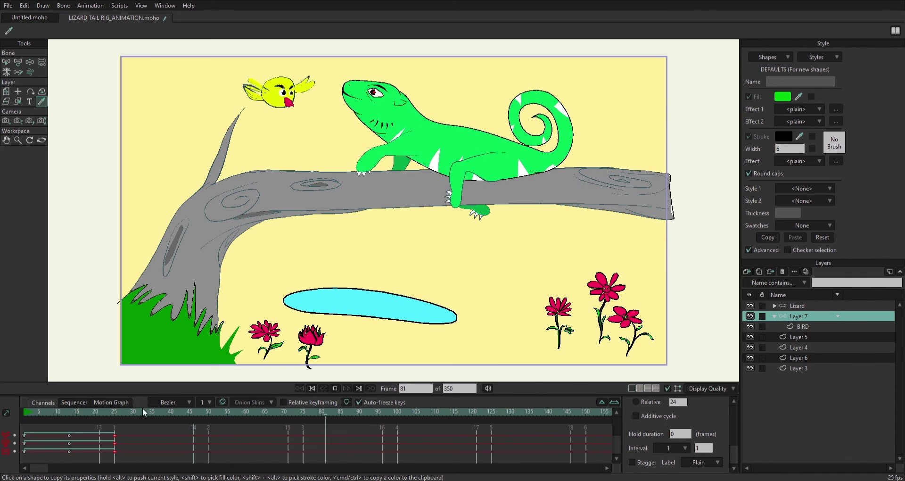
# Select the Lizard layer, check its blink keyframes at frames 10 to 12 and play back the animation
pyautogui.click(33, 413)
pyautogui.moveTo(32, 412); pyautogui.dragTo(69, 411)
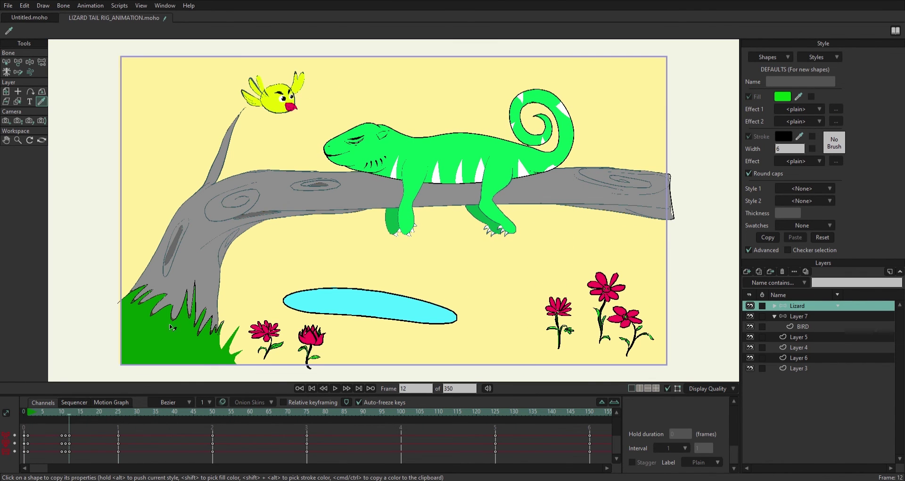
pyautogui.press('z')
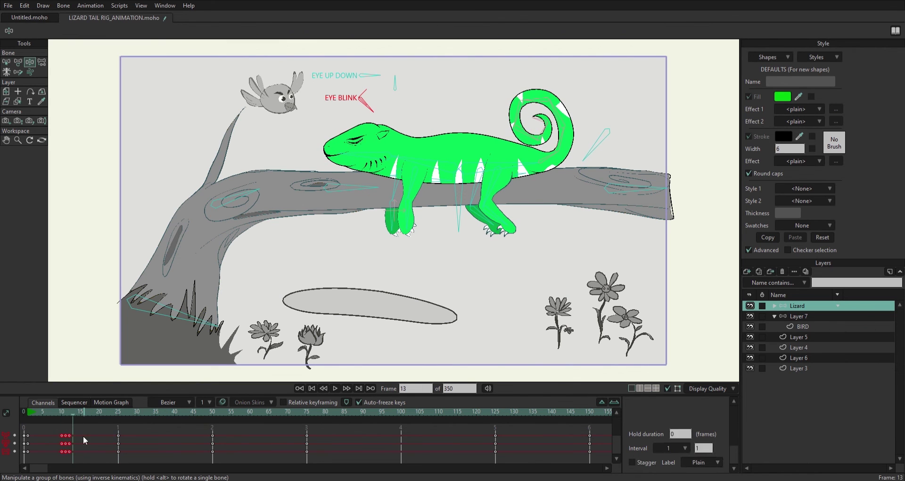
pyautogui.click(26, 417)
pyautogui.click(336, 388)
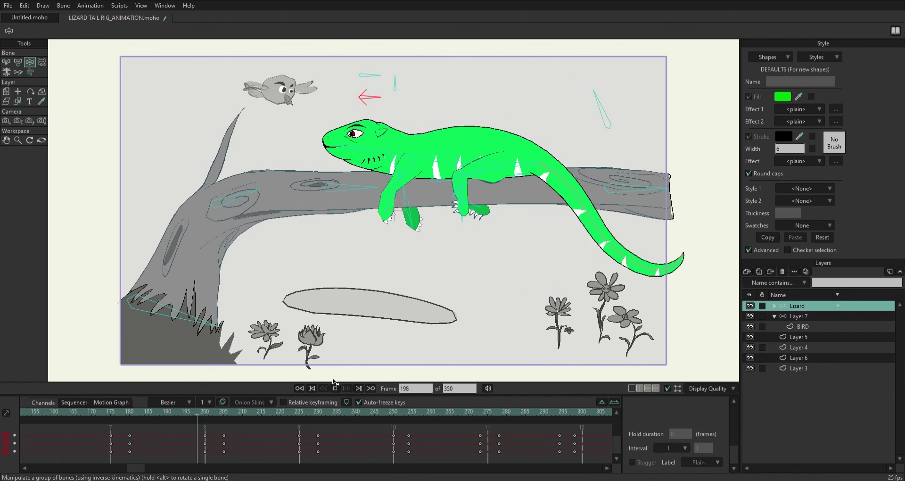
# Delete the lizard's keyframes at frame 273 and undo the trial eye-control changes
pyautogui.moveTo(202, 421); pyautogui.dragTo(141, 421)
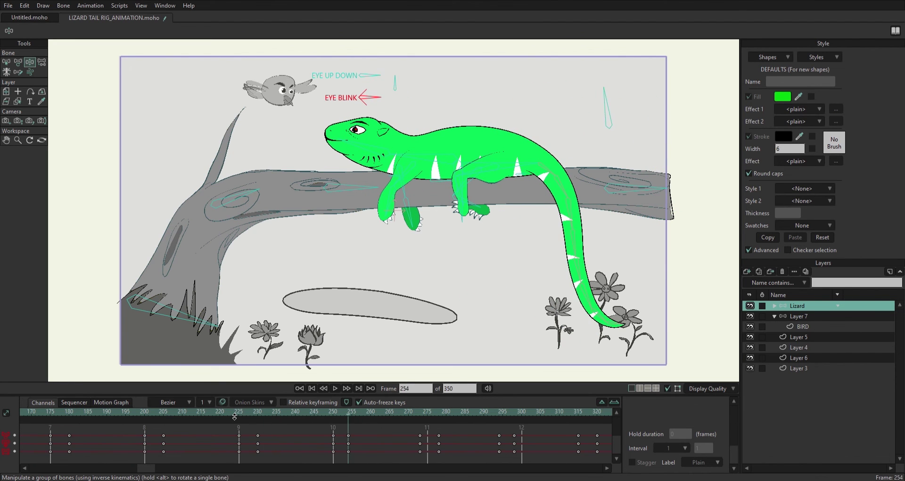
pyautogui.moveTo(457, 415); pyautogui.dragTo(420, 415)
pyautogui.hotkey('ctrl', 'z')
pyautogui.hotkey('ctrl', 'z')
pyautogui.hotkey('ctrl', 'z')
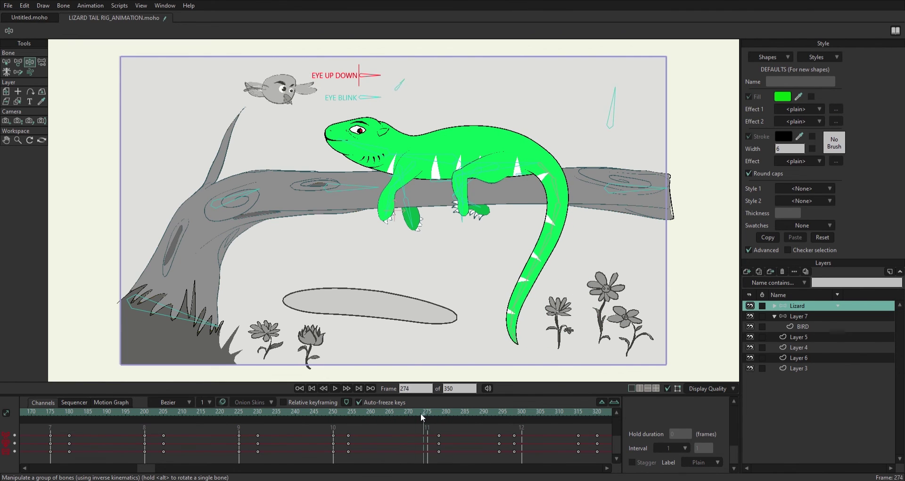
# At frame 278, turn the EYE UP DOWN and sideways eye control bones so the lizard looks up towards the bird
pyautogui.moveTo(420, 413)
pyautogui.mouseDown()
pyautogui.moveTo(361, 416)
pyautogui.moveTo(420, 420)
pyautogui.mouseUp()
pyautogui.hotkey('alt', 'Right')
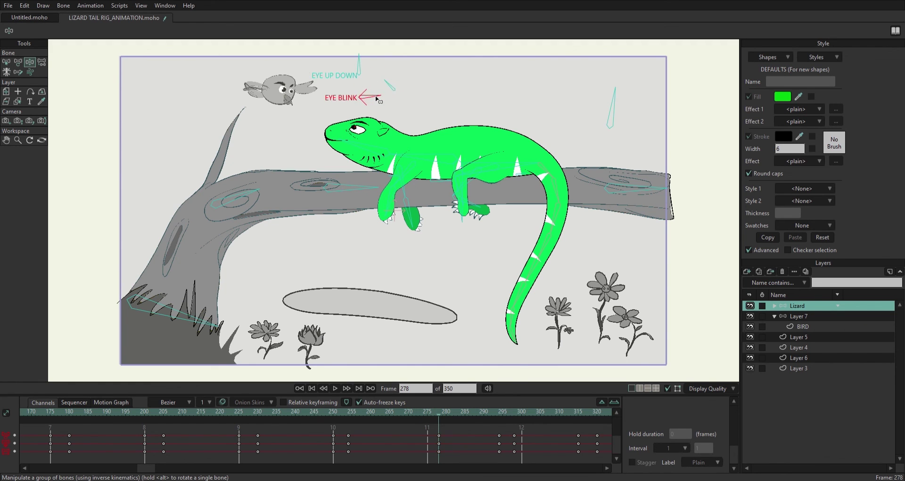
# Delete the lizard's keyframes from frame 294 through frame 320 and check the eye motion from around frame 202
pyautogui.click(499, 413)
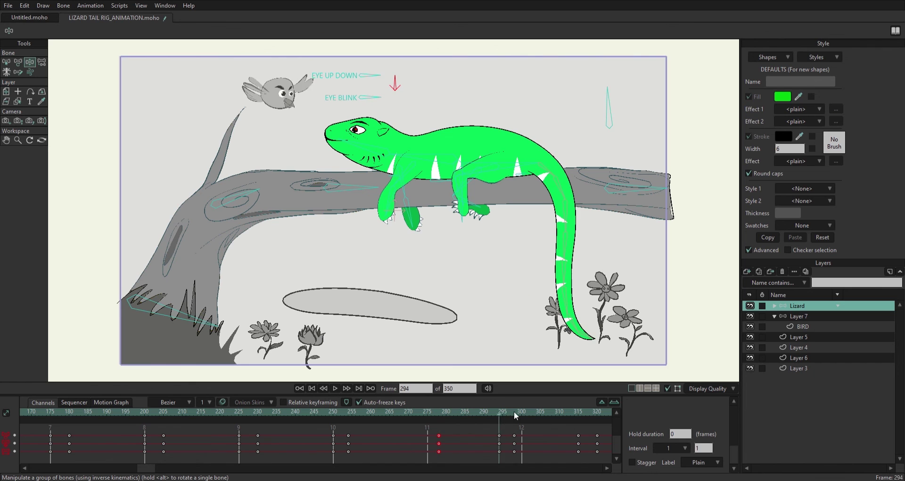
pyautogui.press('space')
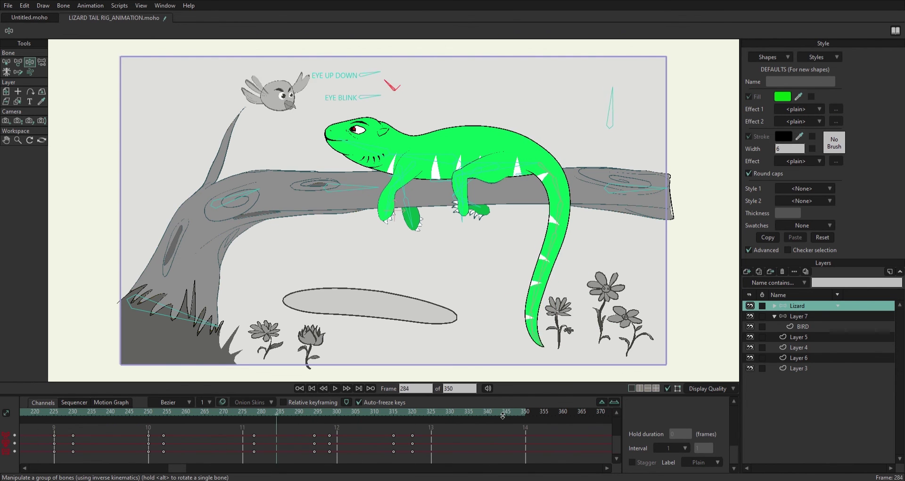
pyautogui.scroll(5, 173, 412)
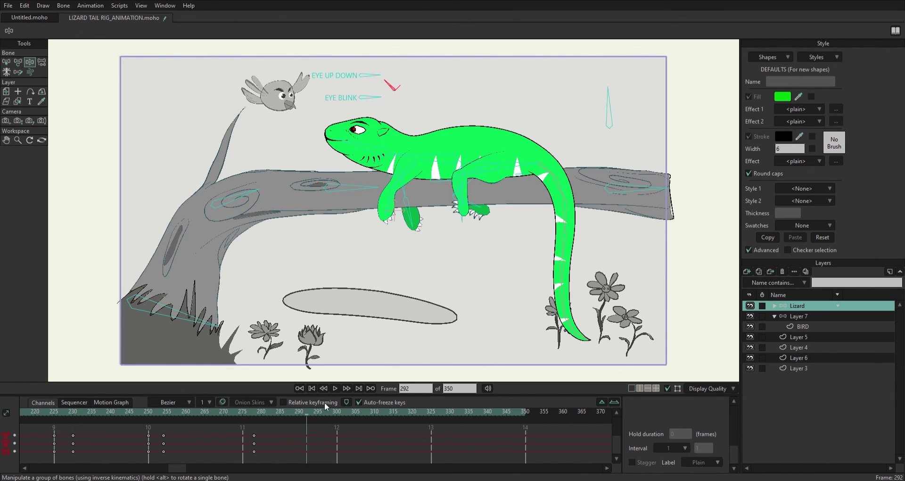
pyautogui.click(295, 410)
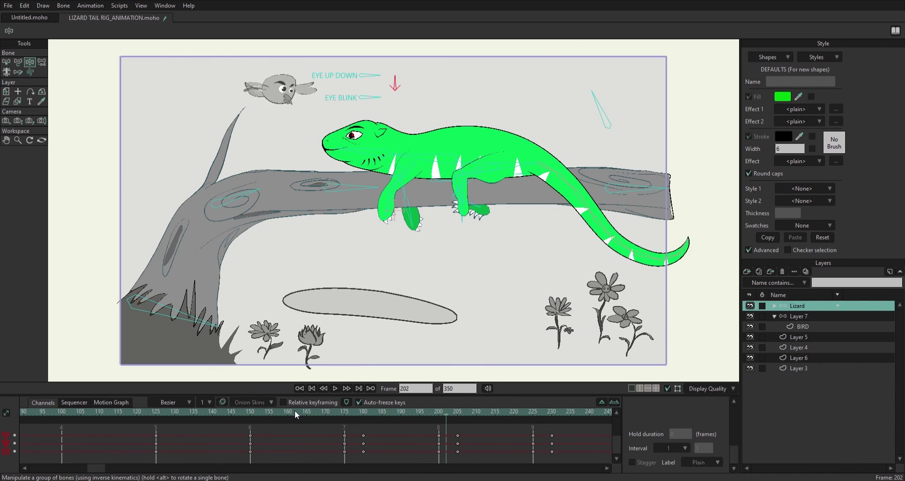